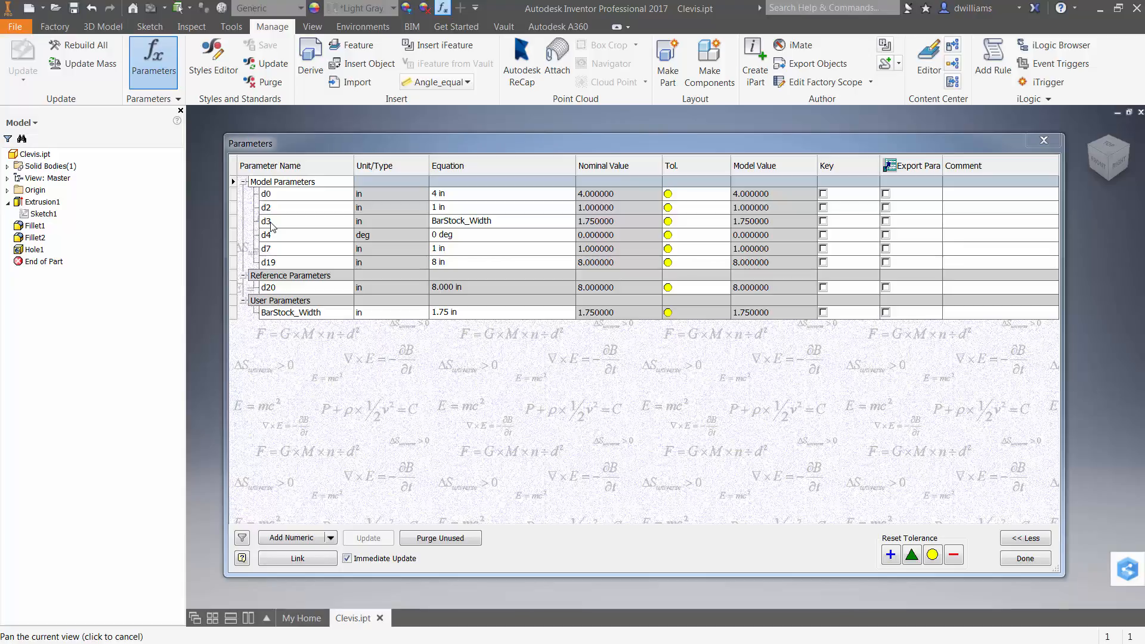
Step: Link the Clevis.xlsx spreadsheet to the part's parameters with start cell D8, checking the parameter table's location in Excel first
click(298, 558)
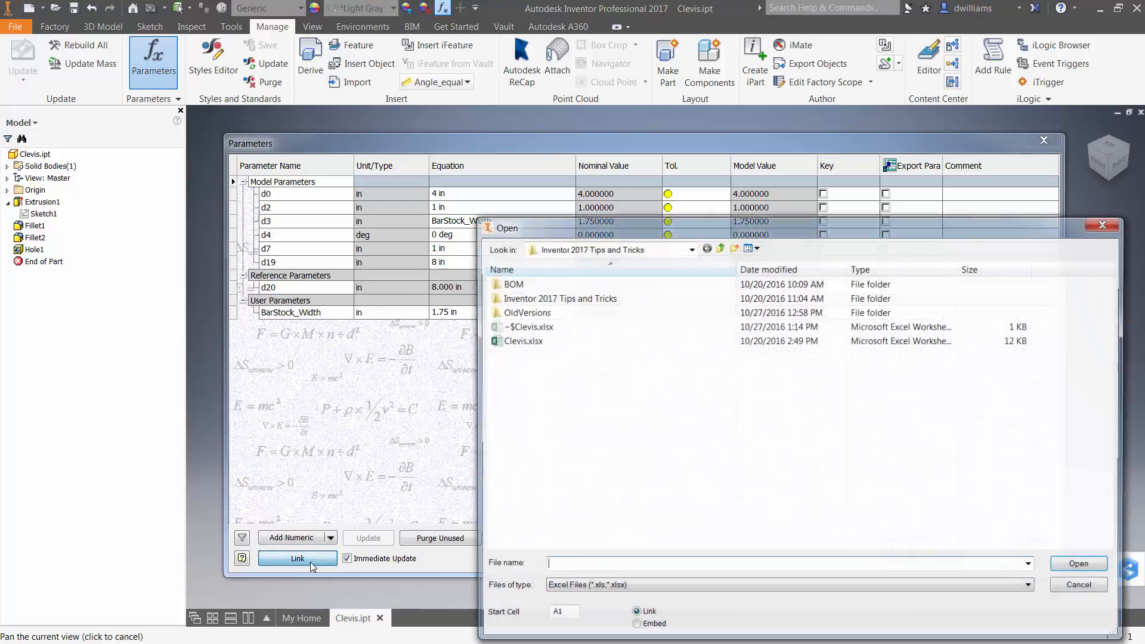
drag(716, 228, 609, 161)
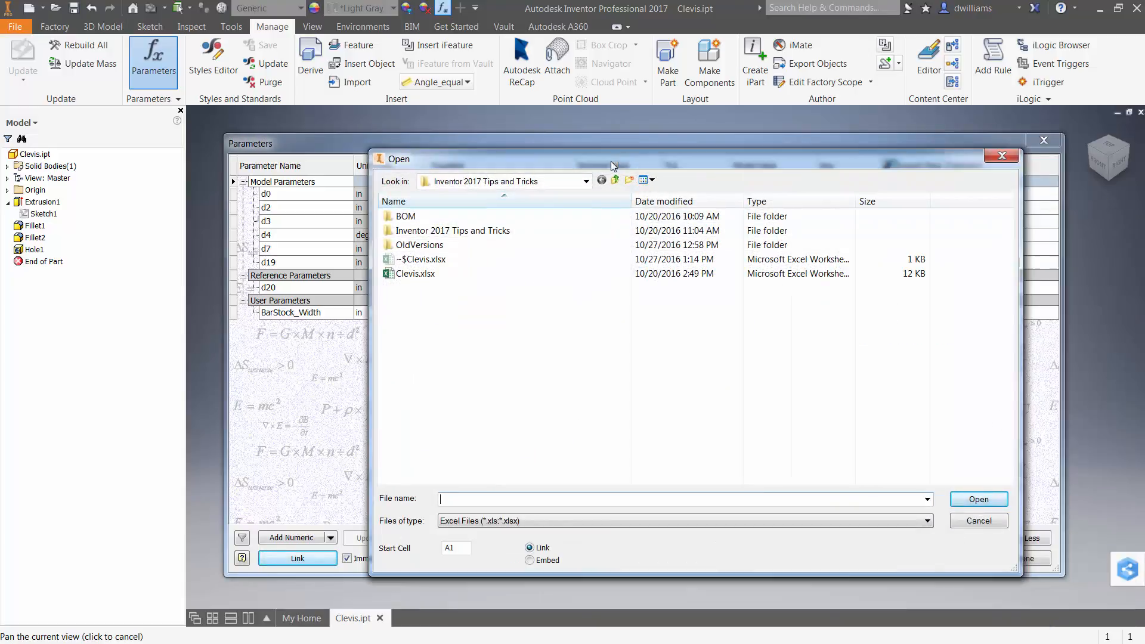
click(565, 521)
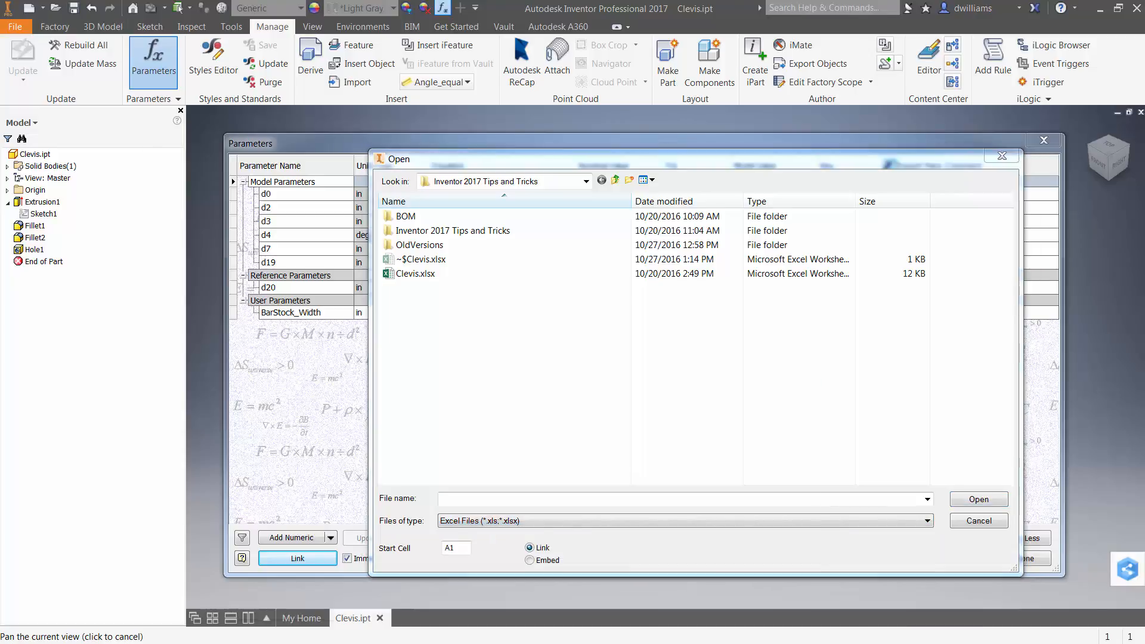
key(alt+Tab)
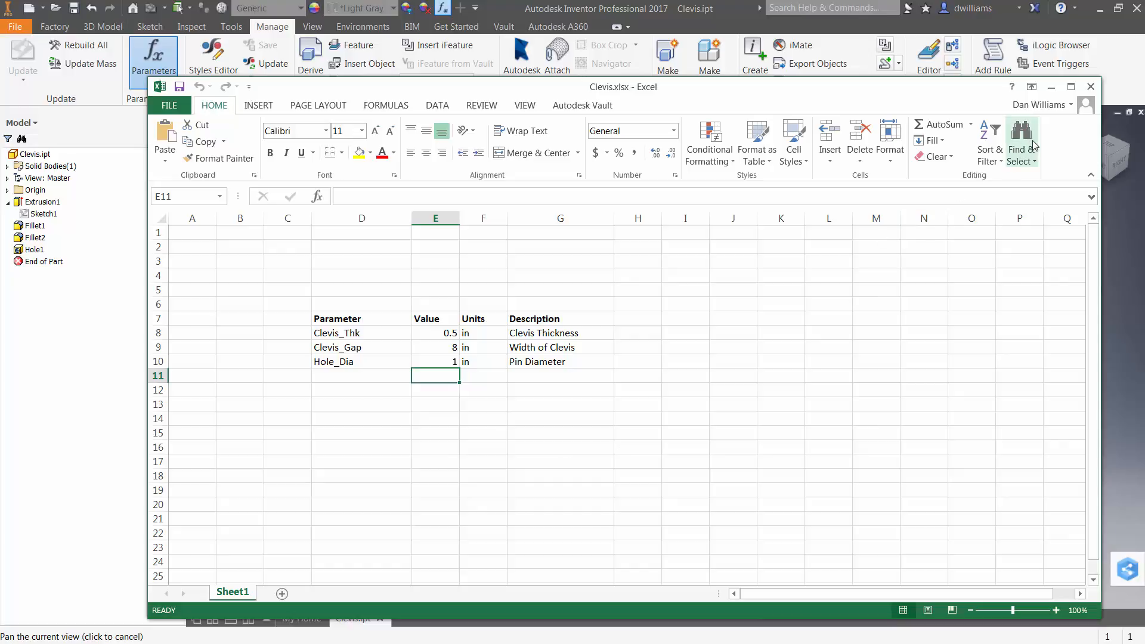
click(1051, 87)
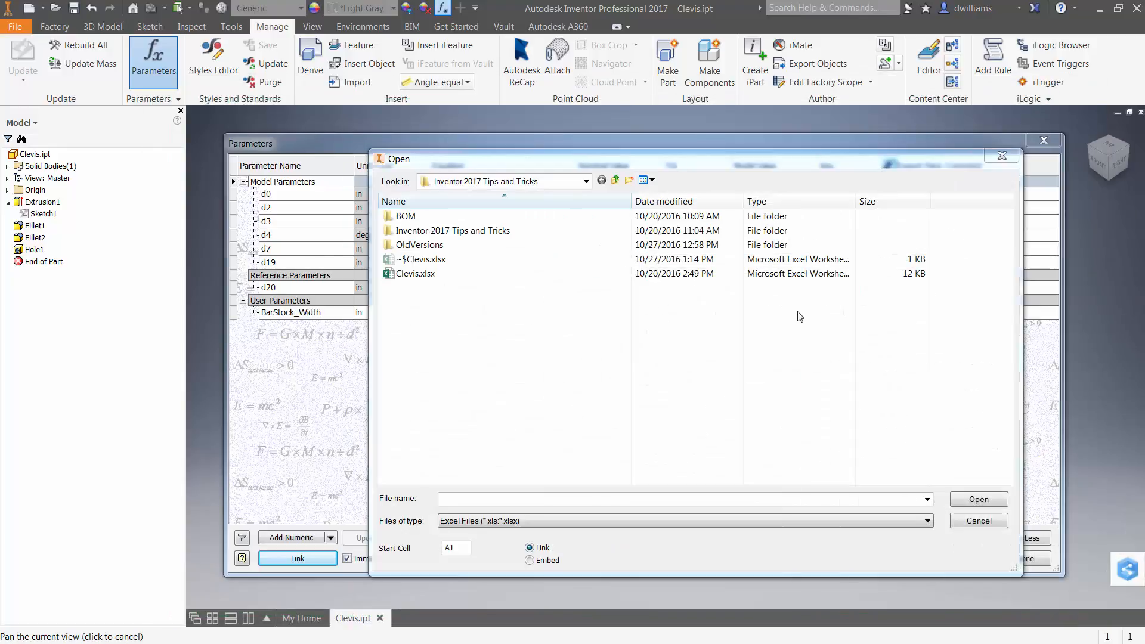
double_click(456, 547)
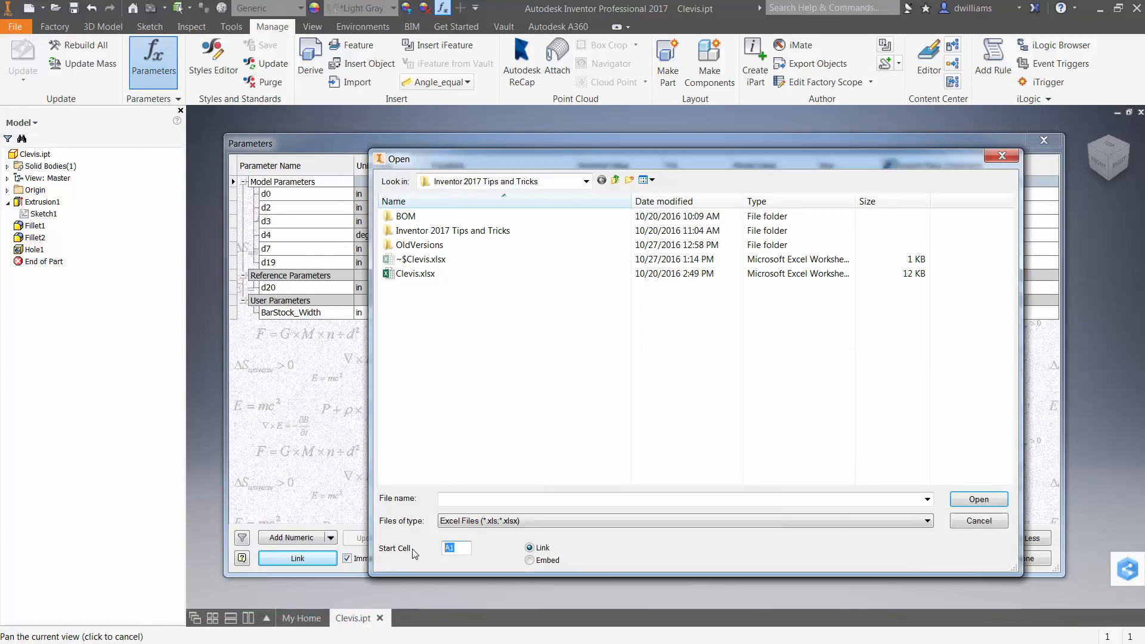
text(D8)
click(435, 276)
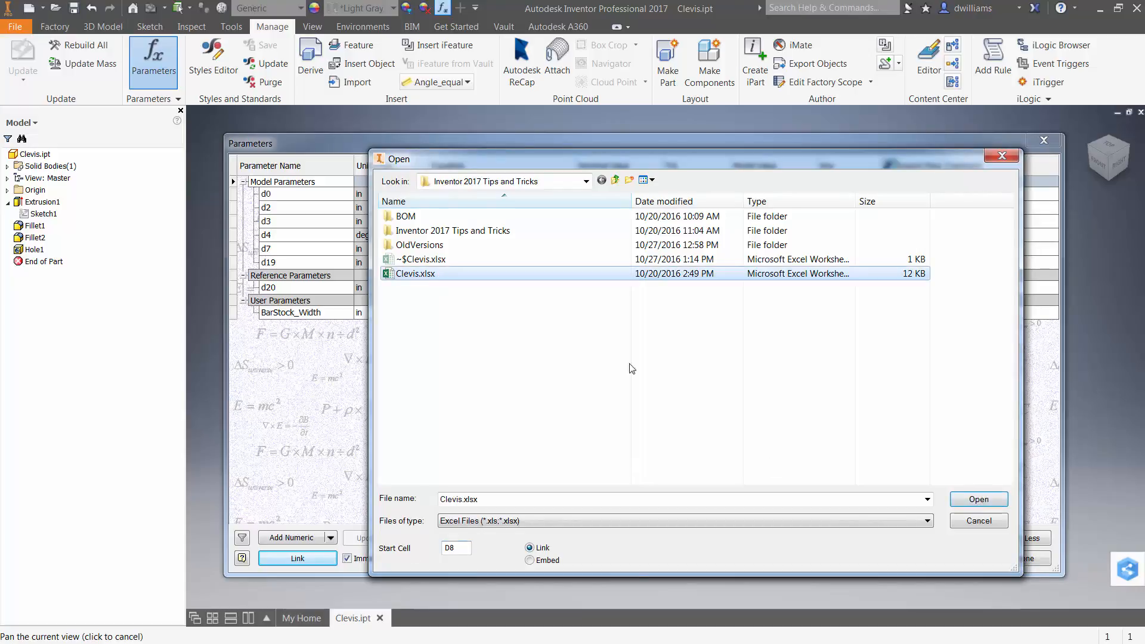
click(978, 500)
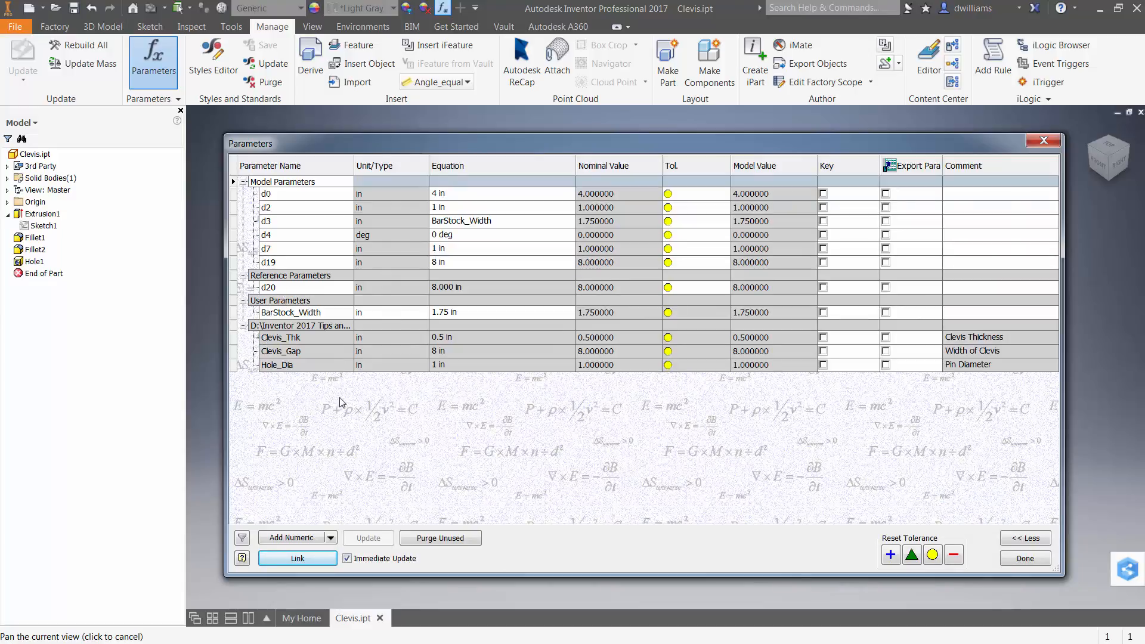
click(1025, 558)
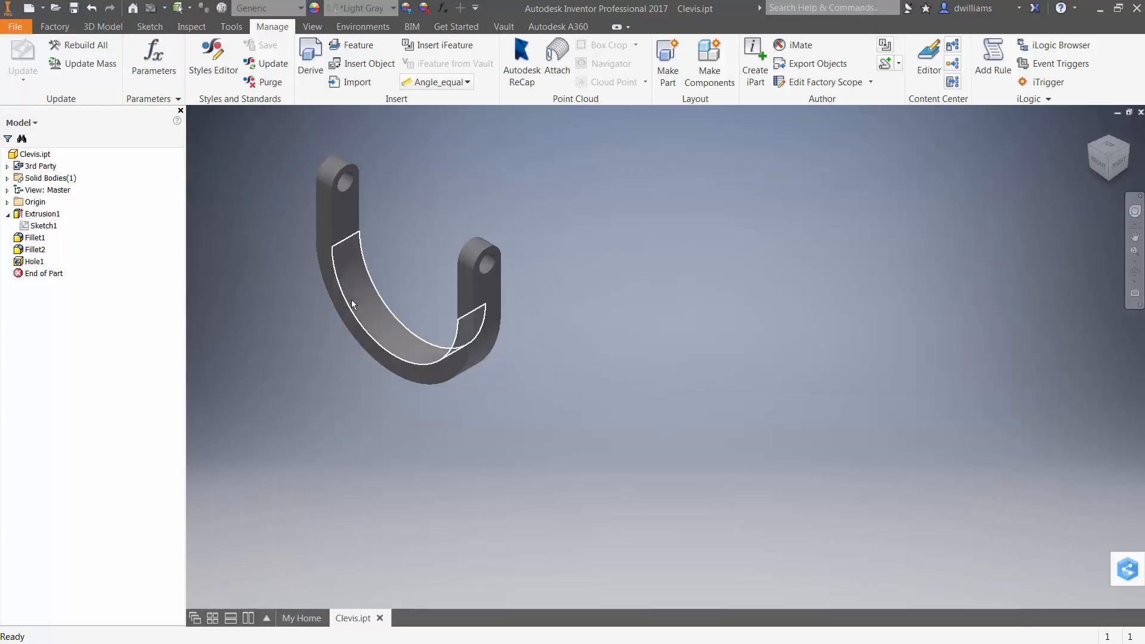
Step: Edit the sketch of Extrusion1 and set the clevis gap dimension d19 to the linked parameter Clevis_Gap
right_click(50, 218)
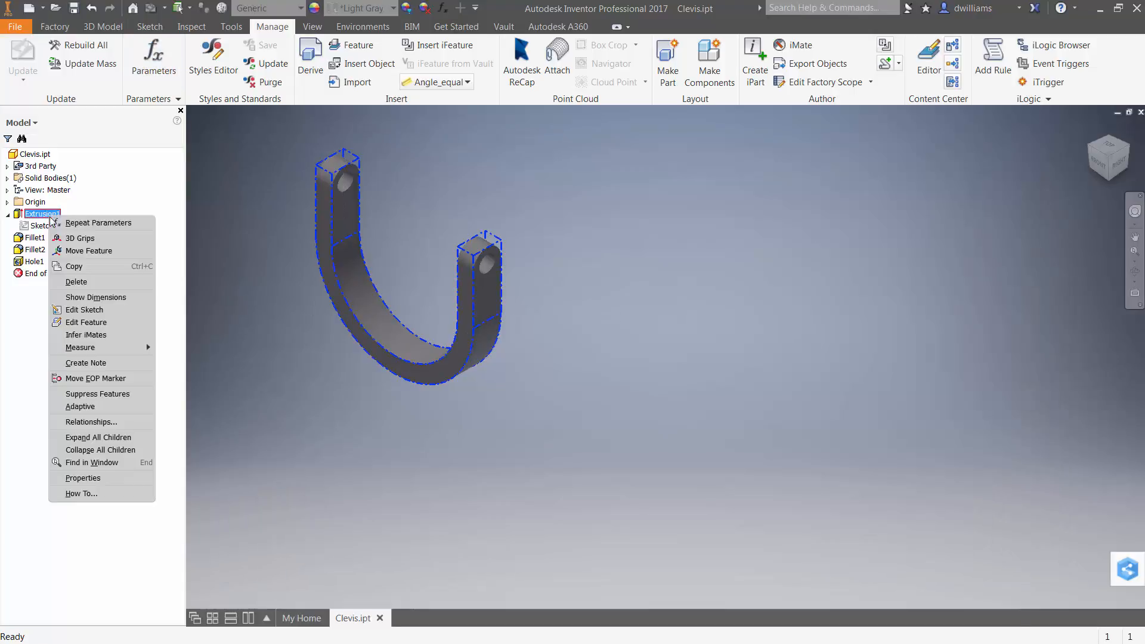
click(83, 310)
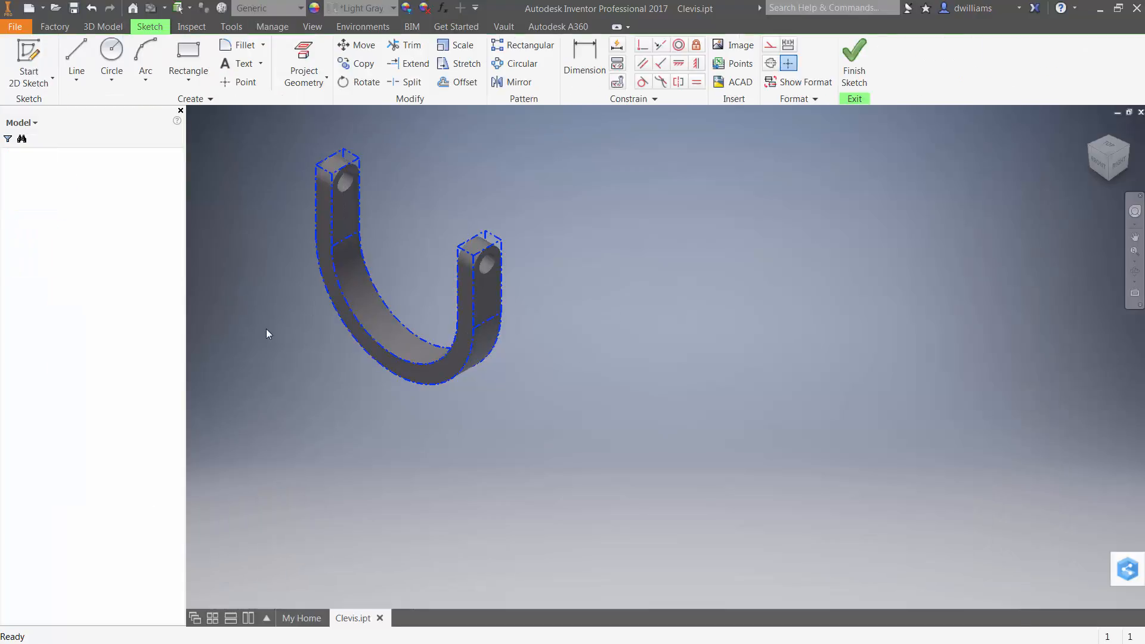
double_click(572, 369)
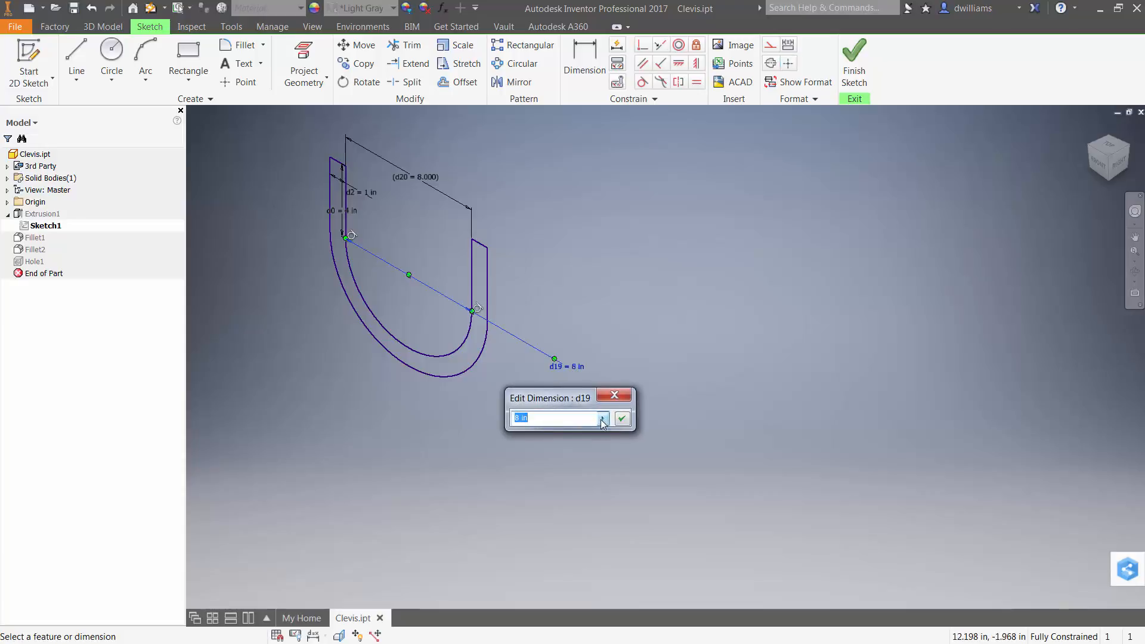
click(603, 420)
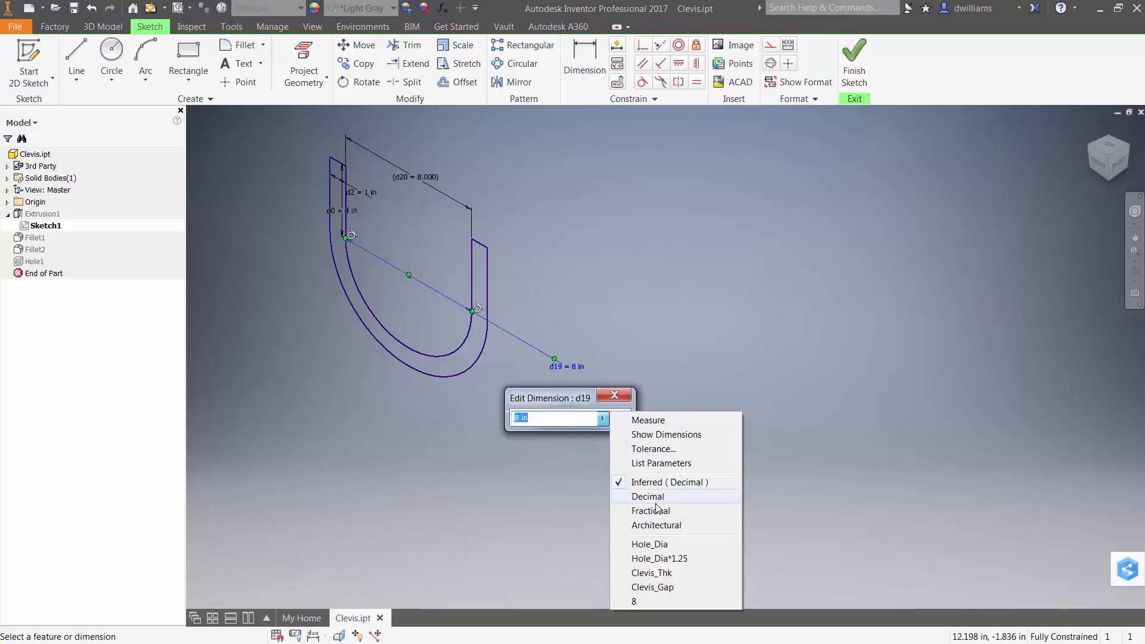
click(659, 464)
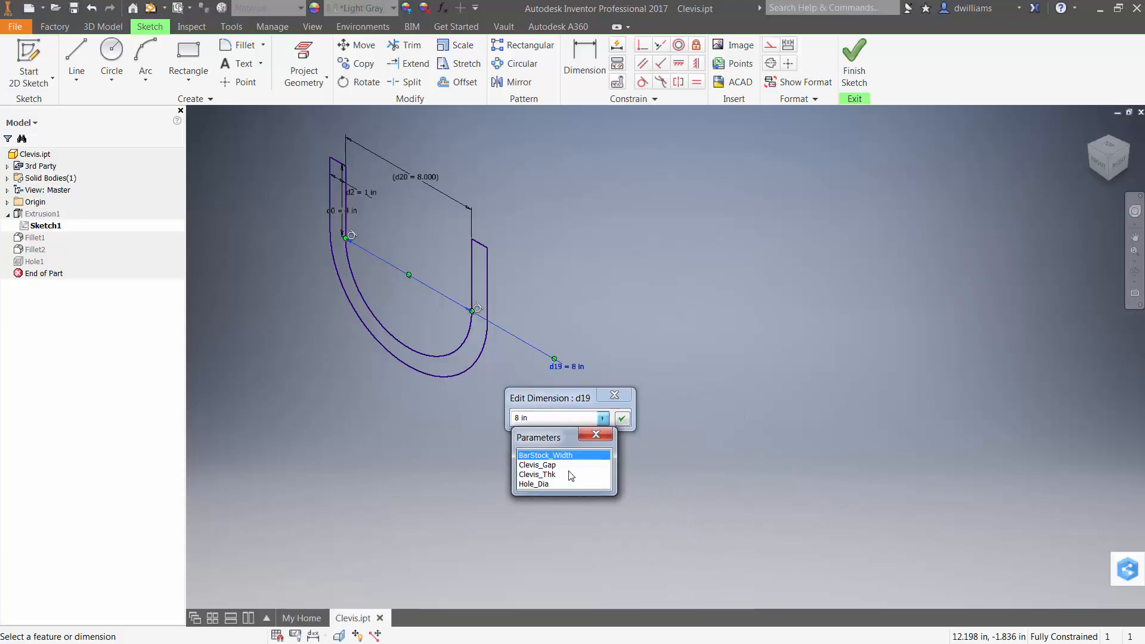
click(546, 464)
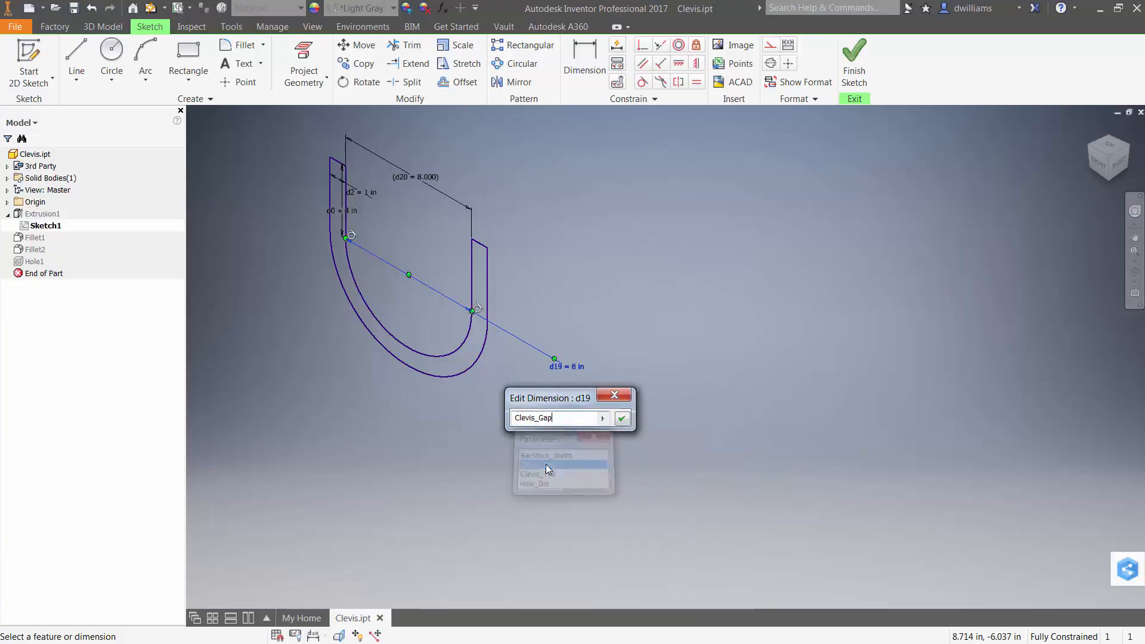
click(621, 419)
Step: Set the sketch's thickness dimension d2 to the linked parameter Clevis_Thk and finish the sketch
middle_drag(636, 339, 746, 421)
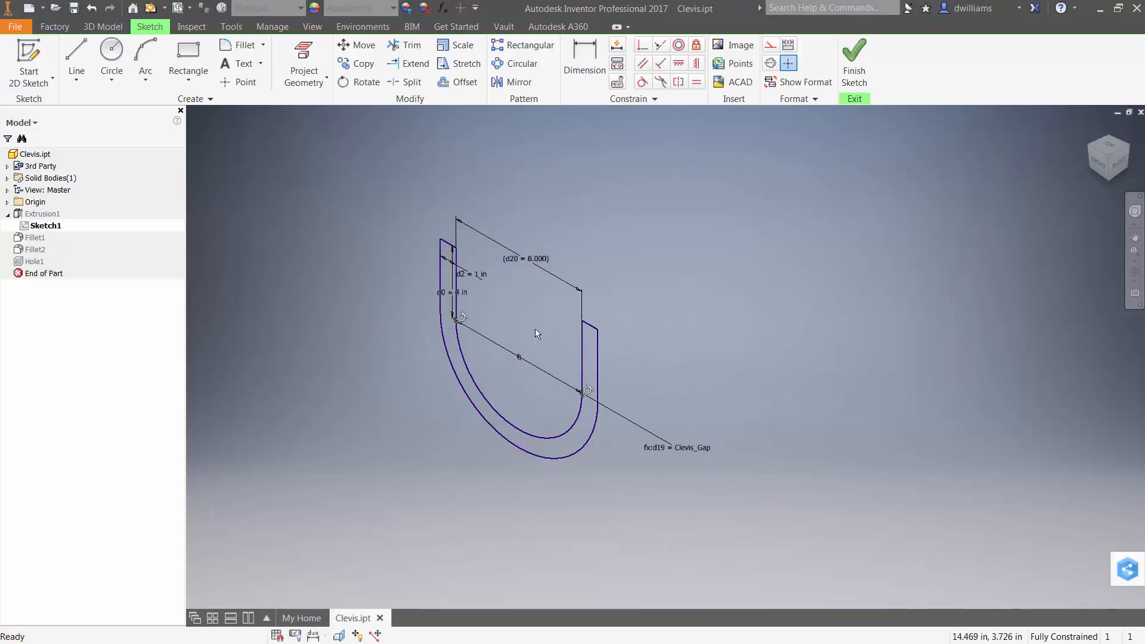
double_click(475, 275)
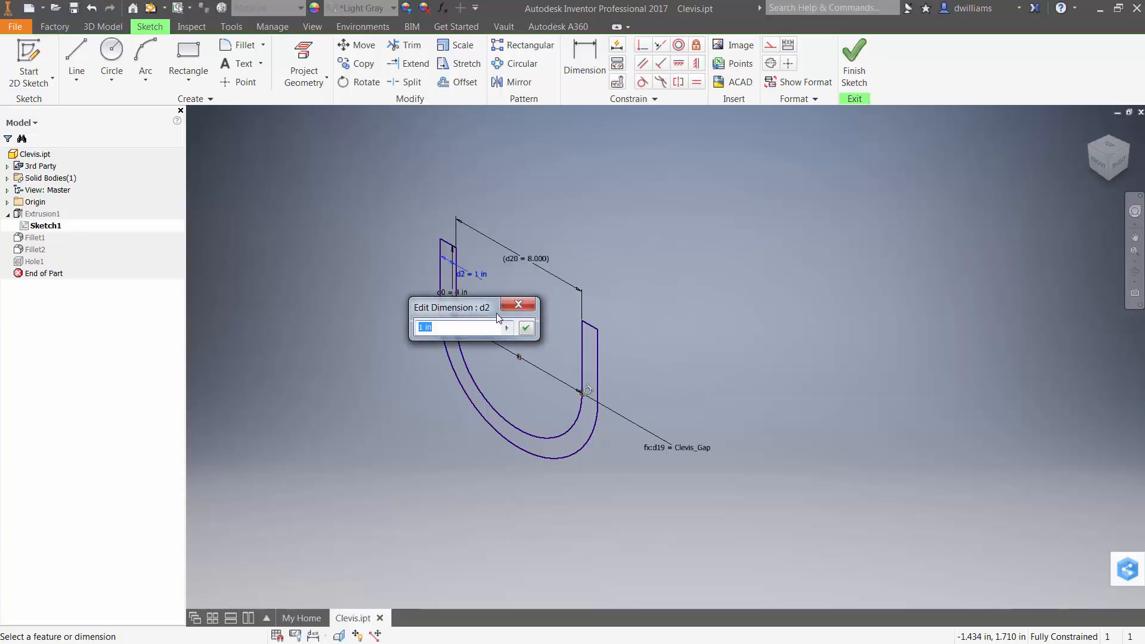
click(505, 328)
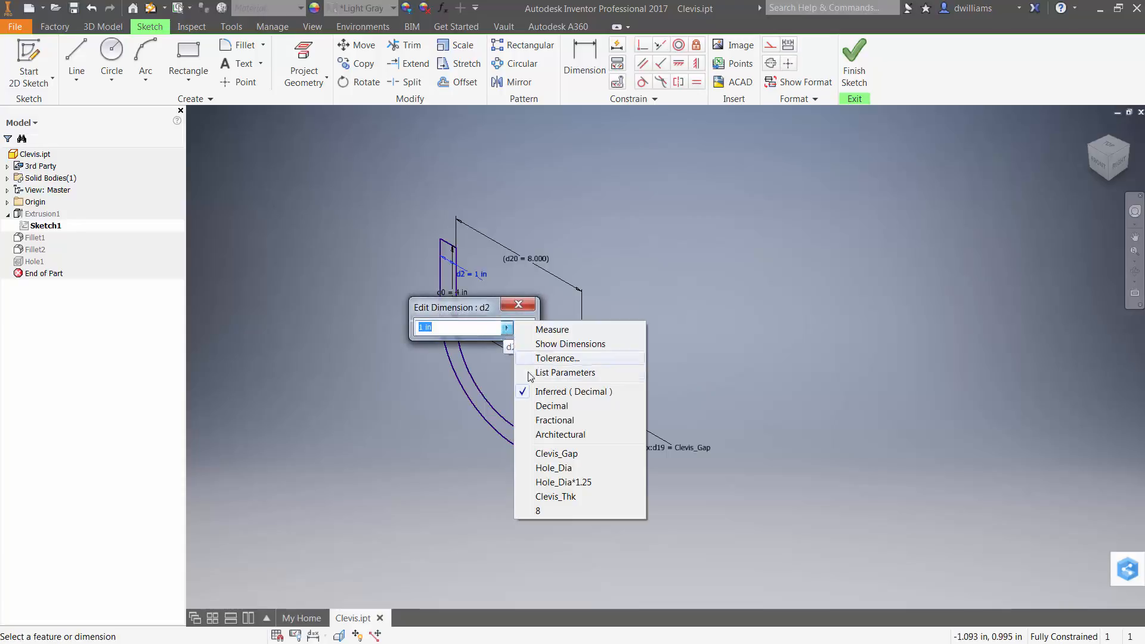
click(564, 376)
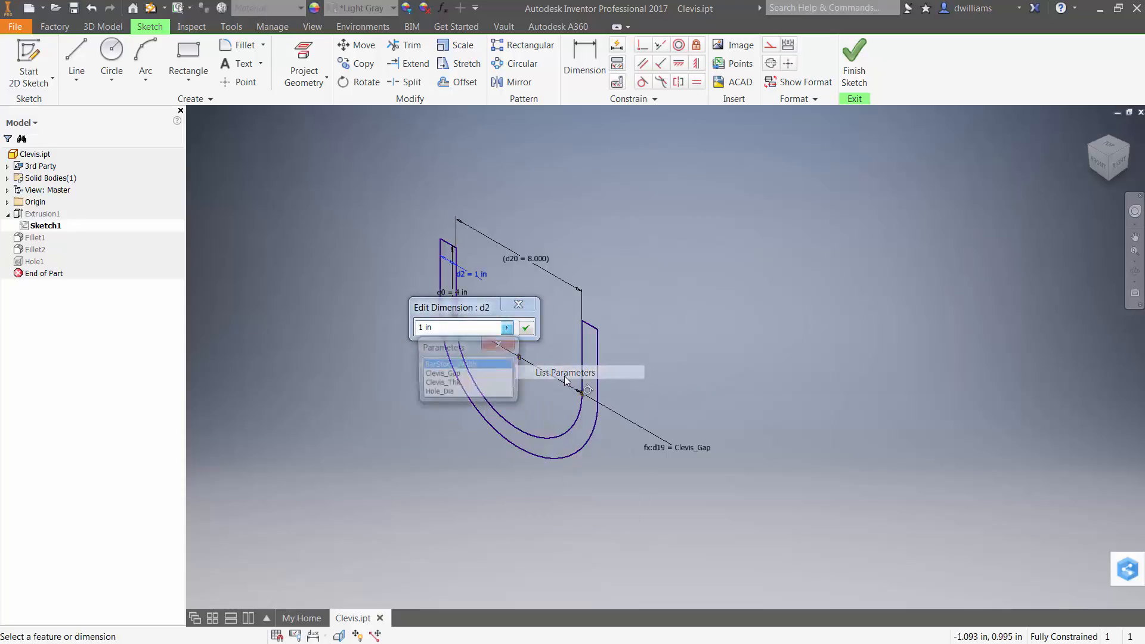
click(444, 383)
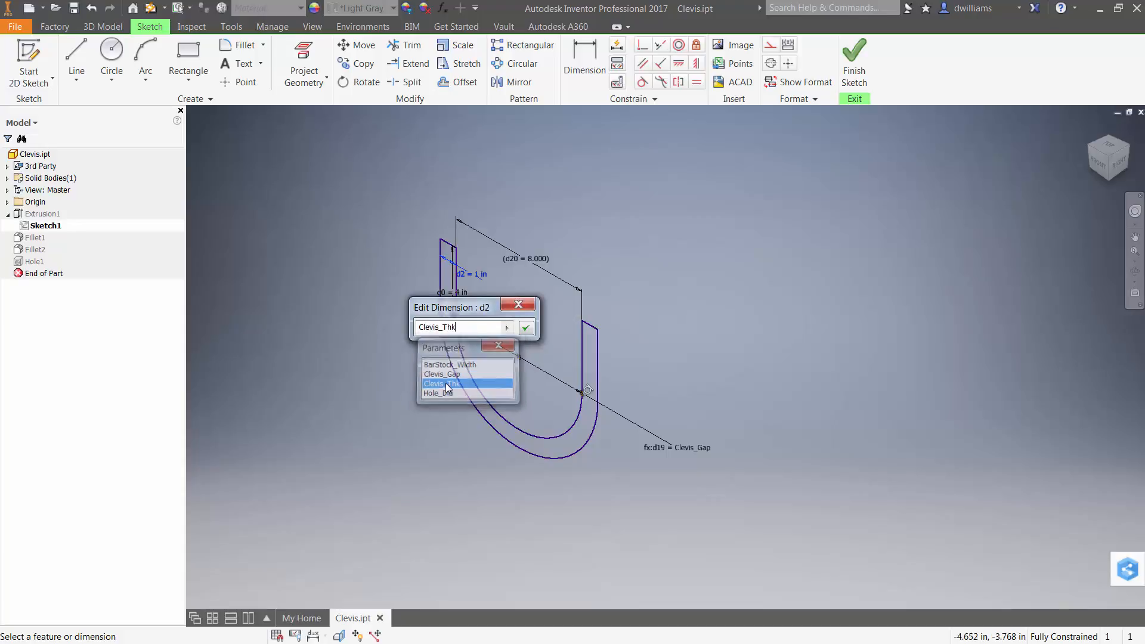
click(527, 327)
right_click(669, 324)
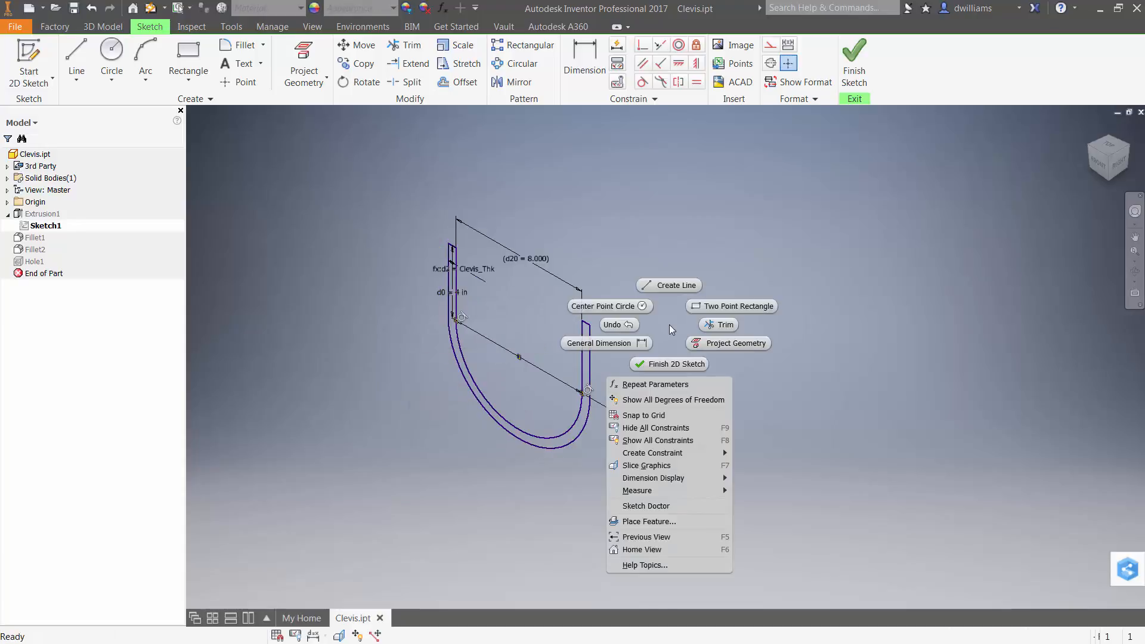
click(670, 361)
Step: Set the diameter of the clevis pin hole, Hole1, to the linked parameter Hole_Dia
scroll(626, 350, up, 5)
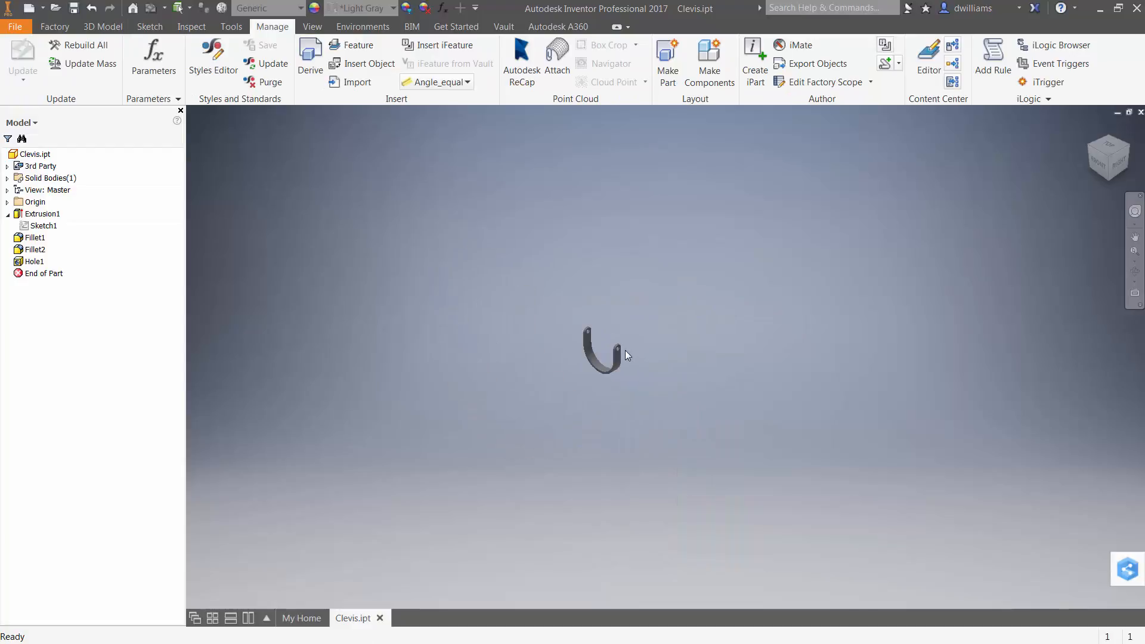
scroll(625, 349, down, 12)
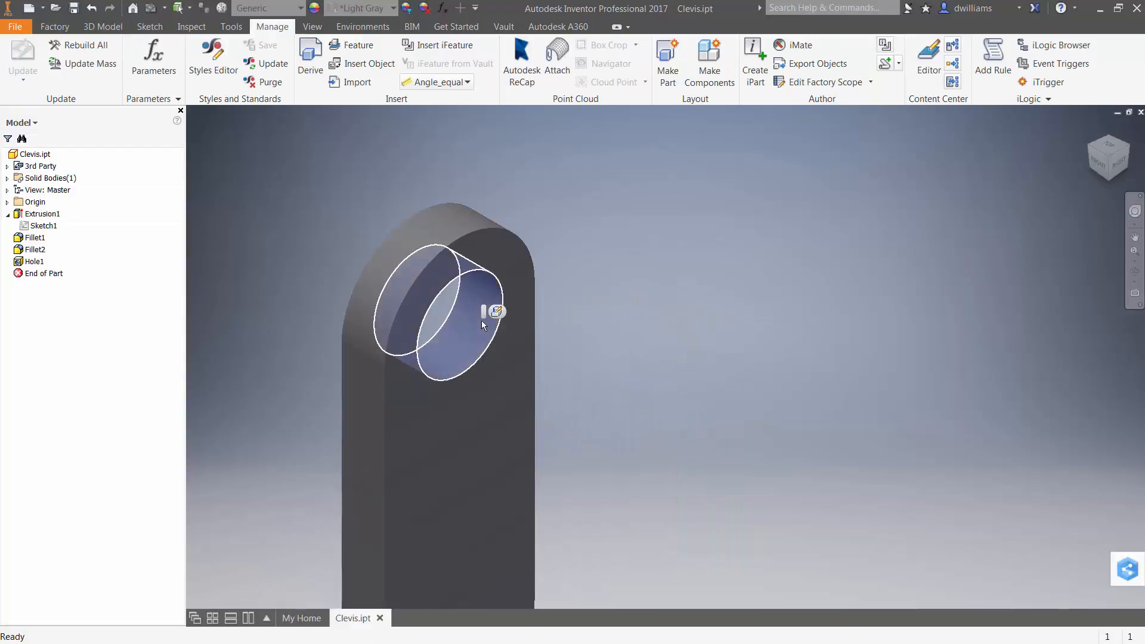
double_click(482, 320)
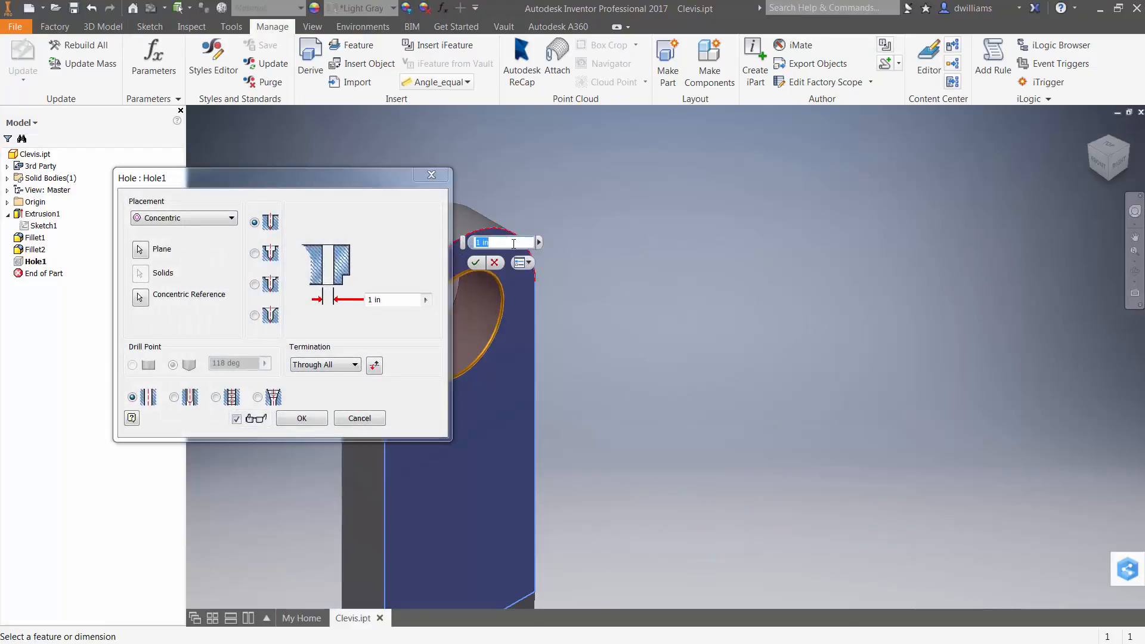
click(539, 243)
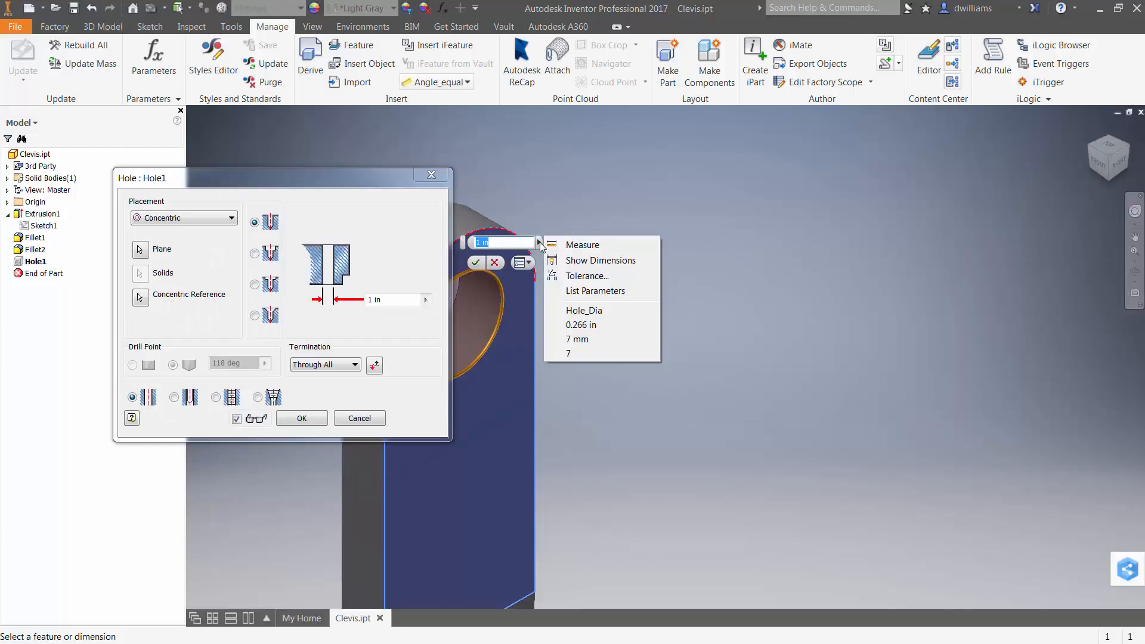
click(581, 289)
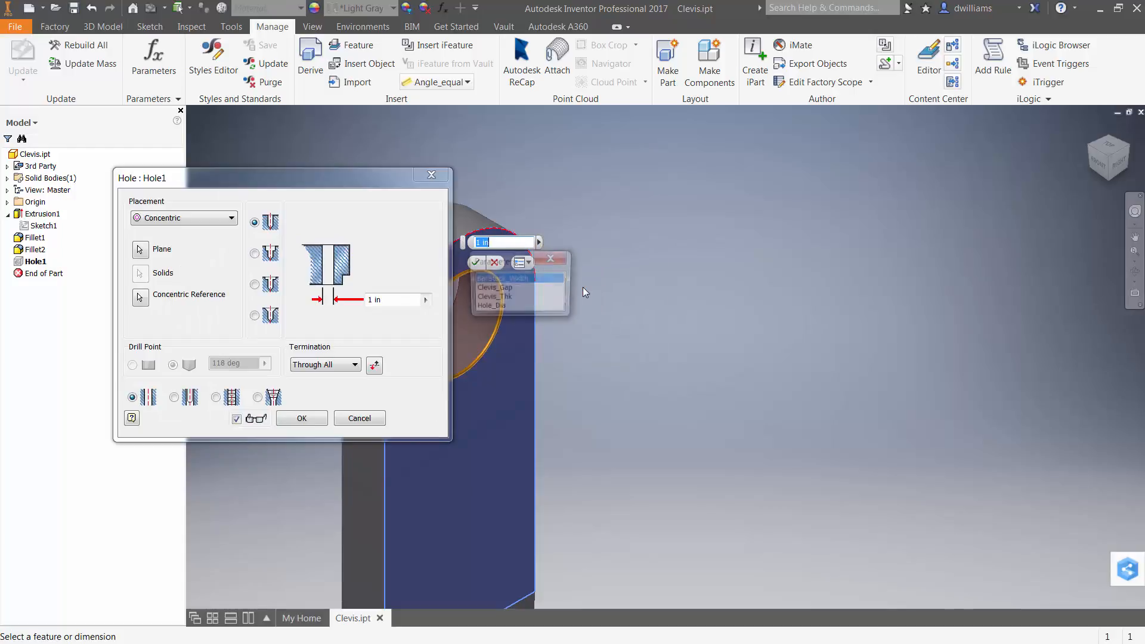
click(495, 308)
click(302, 418)
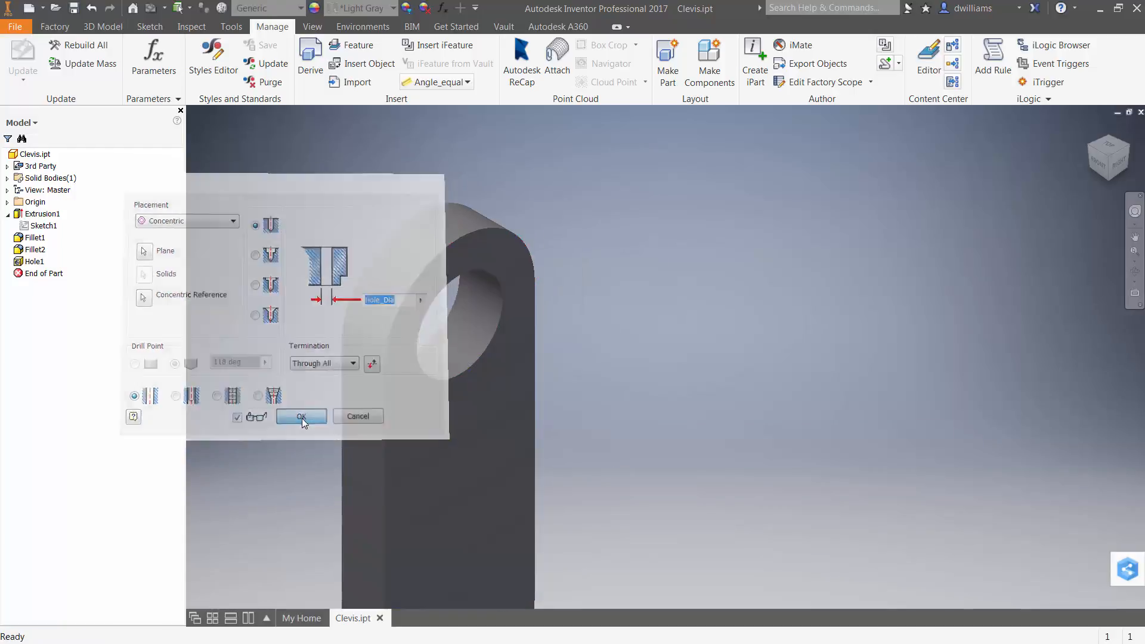
key(F2)
middle_drag(460, 428, 628, 378)
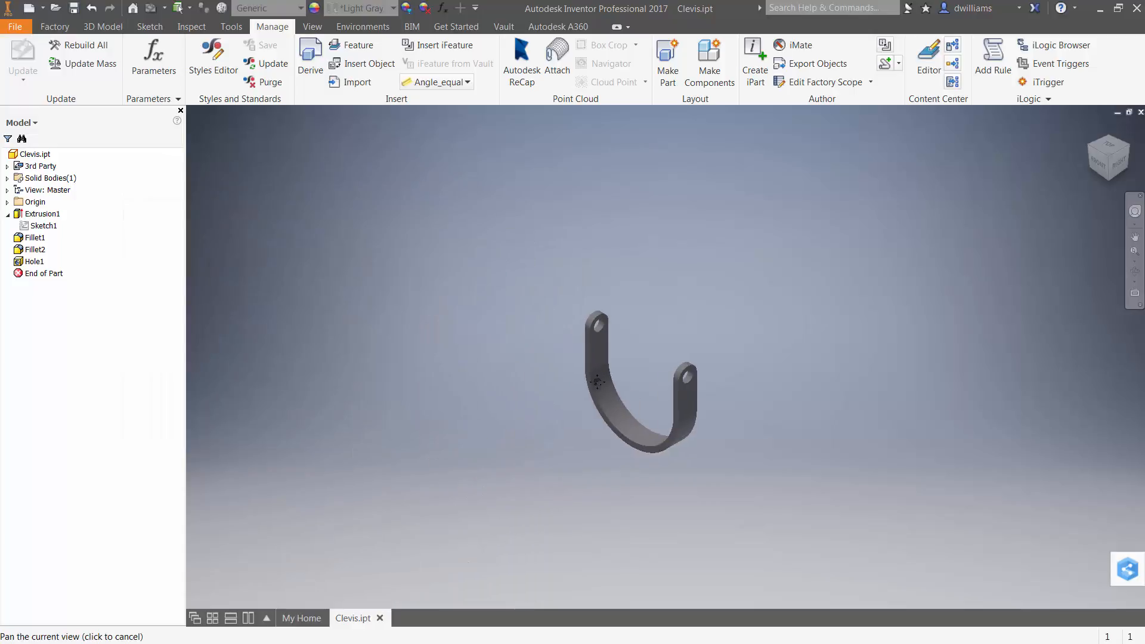
scroll(556, 380, down, 4)
middle_drag(732, 489, 627, 481)
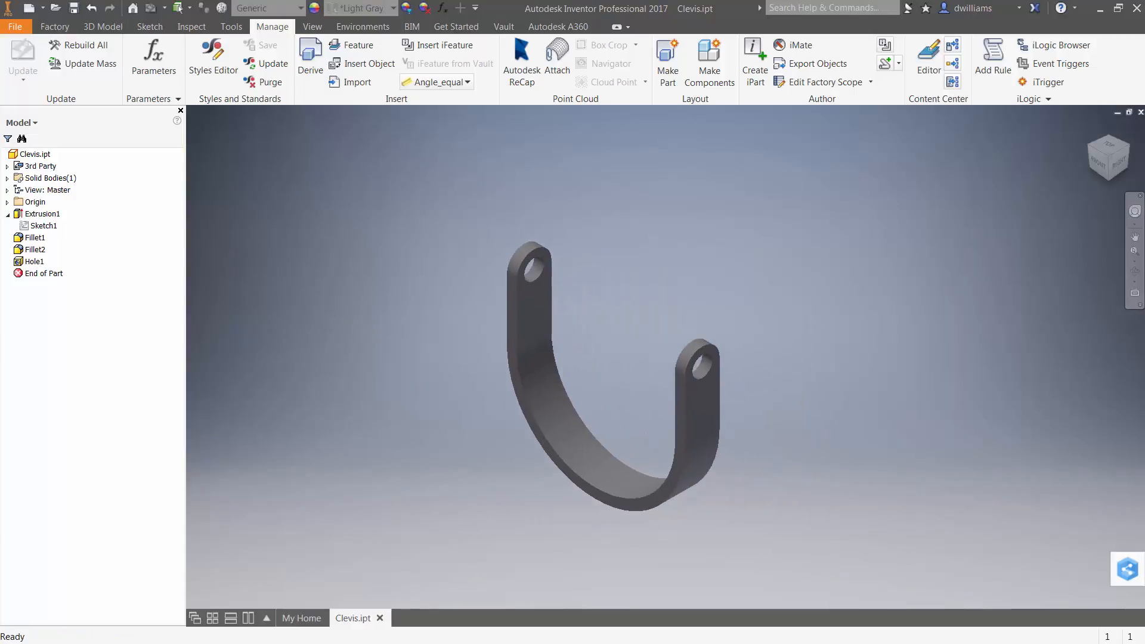
Step: Switch to the Clevis.xlsx workbook in Excel and set Clevis_Thk to 1 and Clevis_Gap to 6
key(alt+Tab)
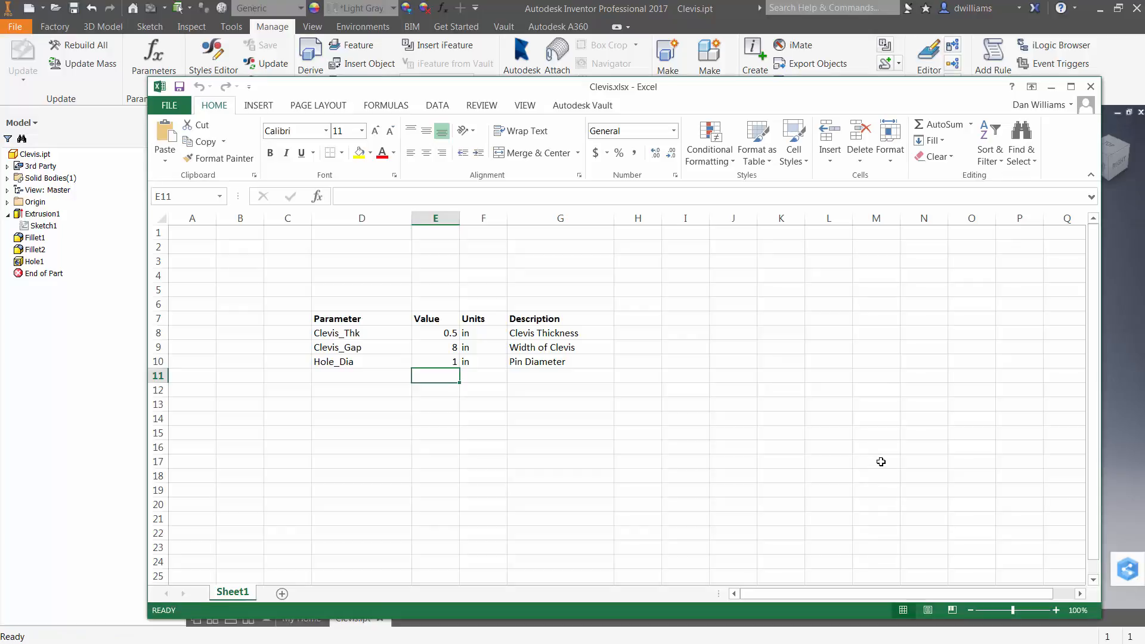
click(431, 332)
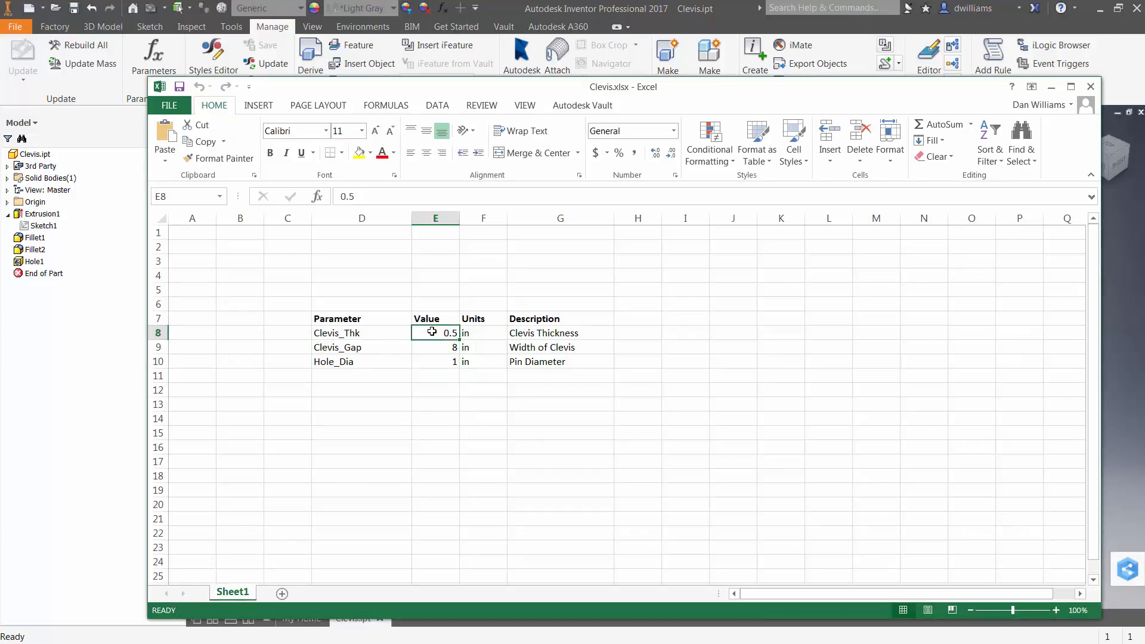
text(1)
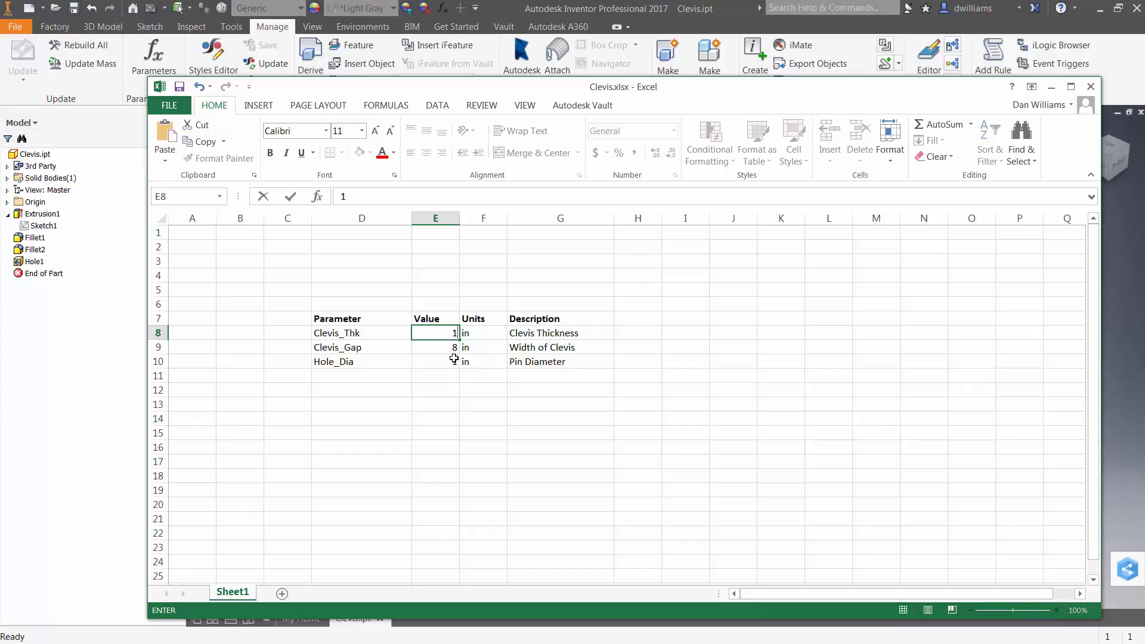
click(446, 347)
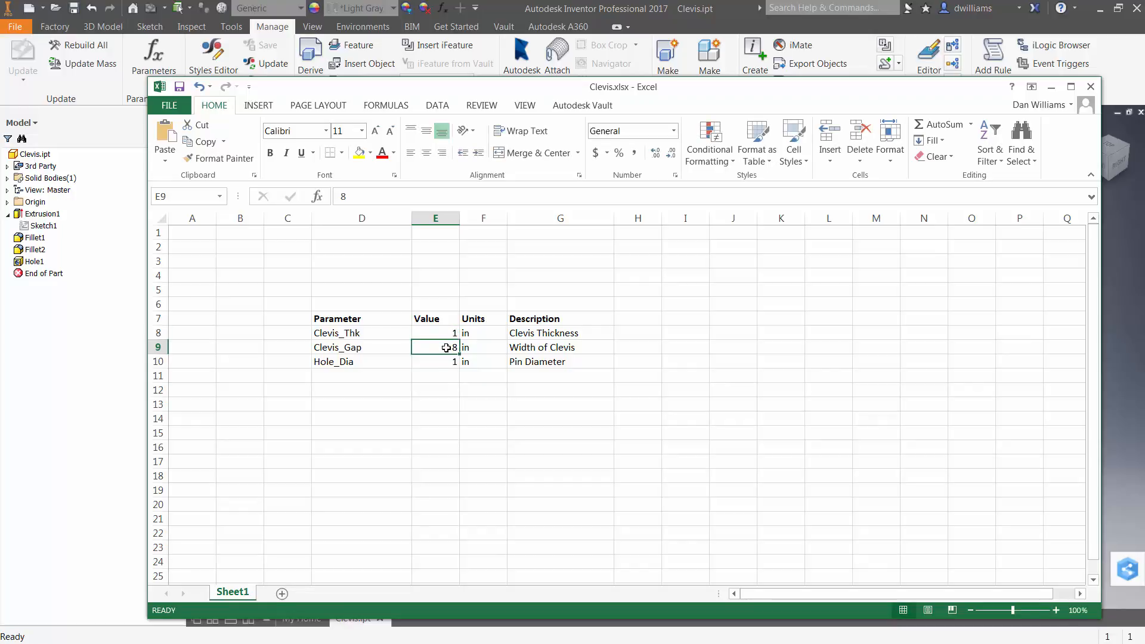
text(6)
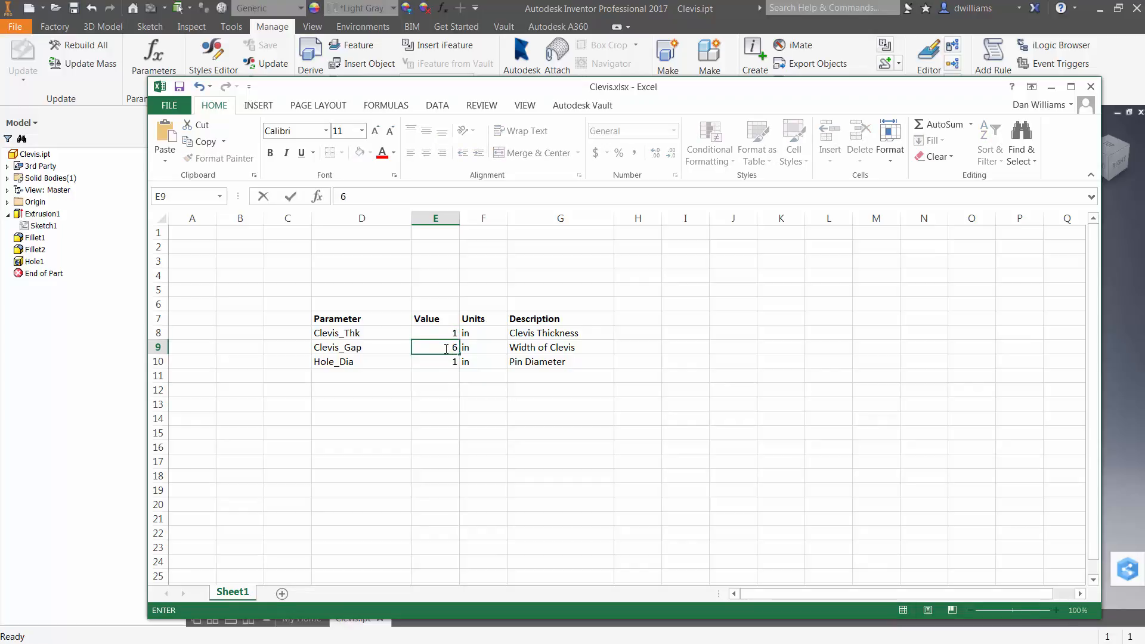
click(434, 378)
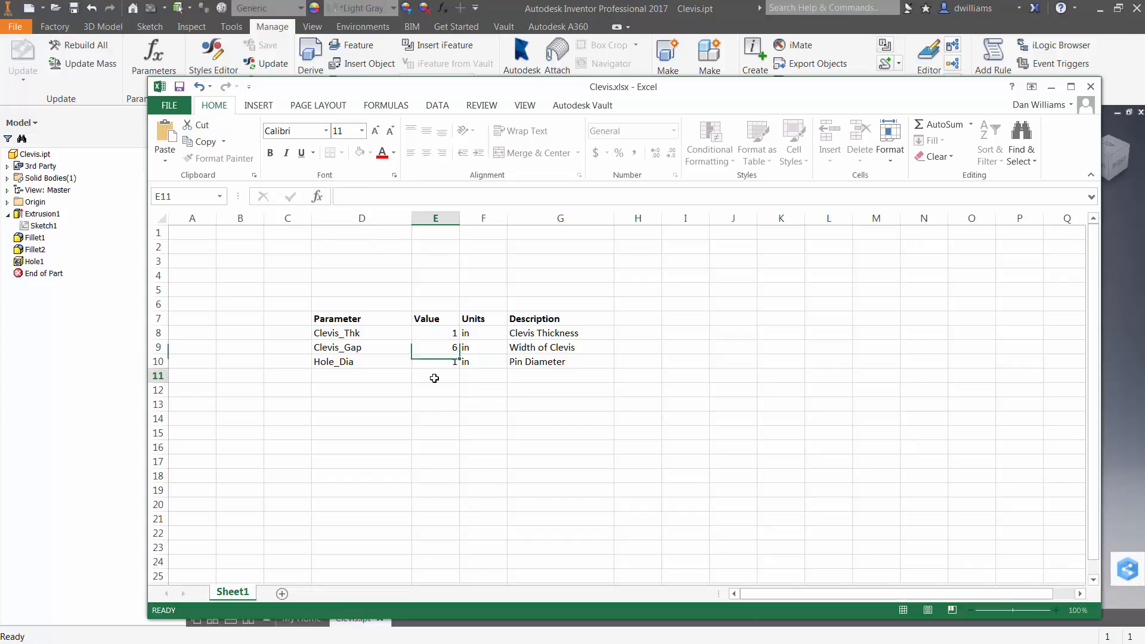
Step: Save the Clevis.xlsx workbook, switch back to Inventor and update the clevis part with the new values
click(179, 88)
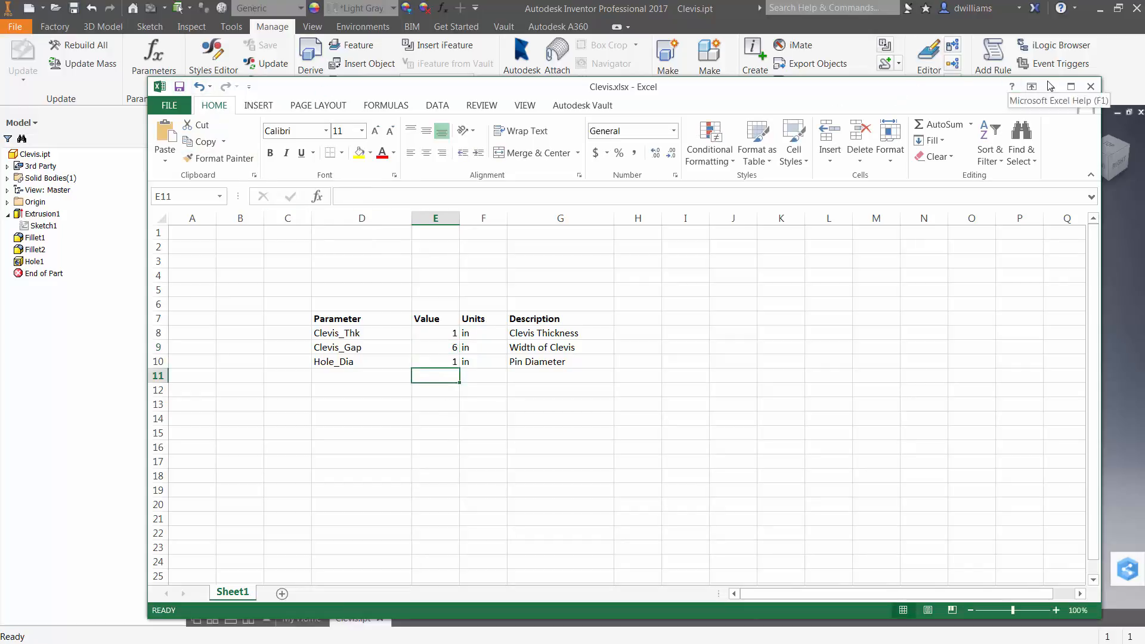
click(1051, 86)
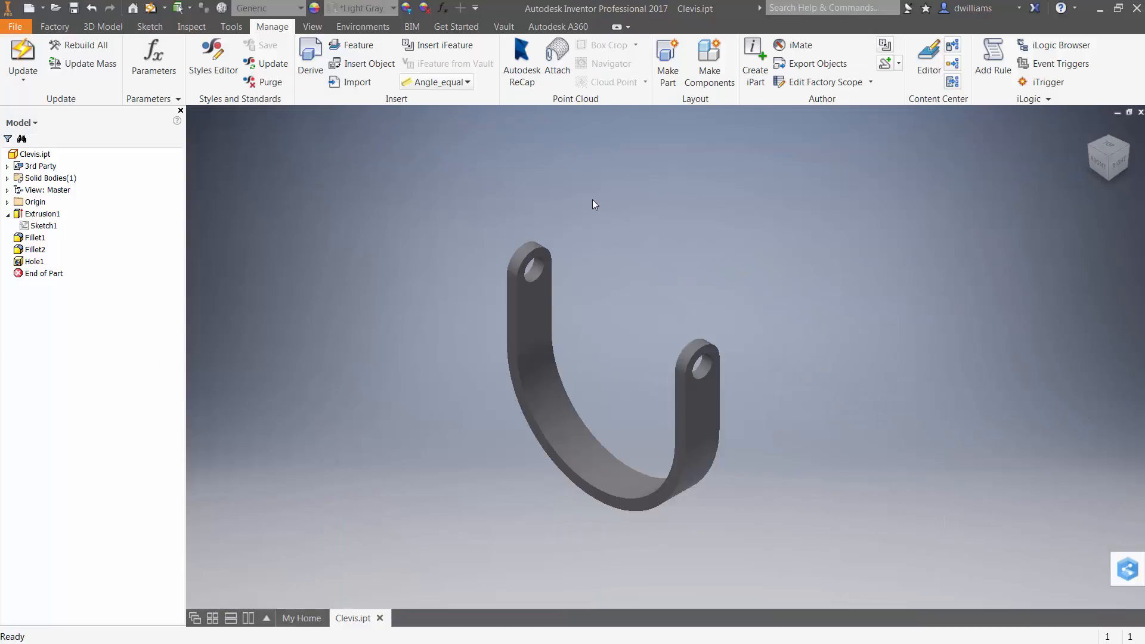
click(151, 9)
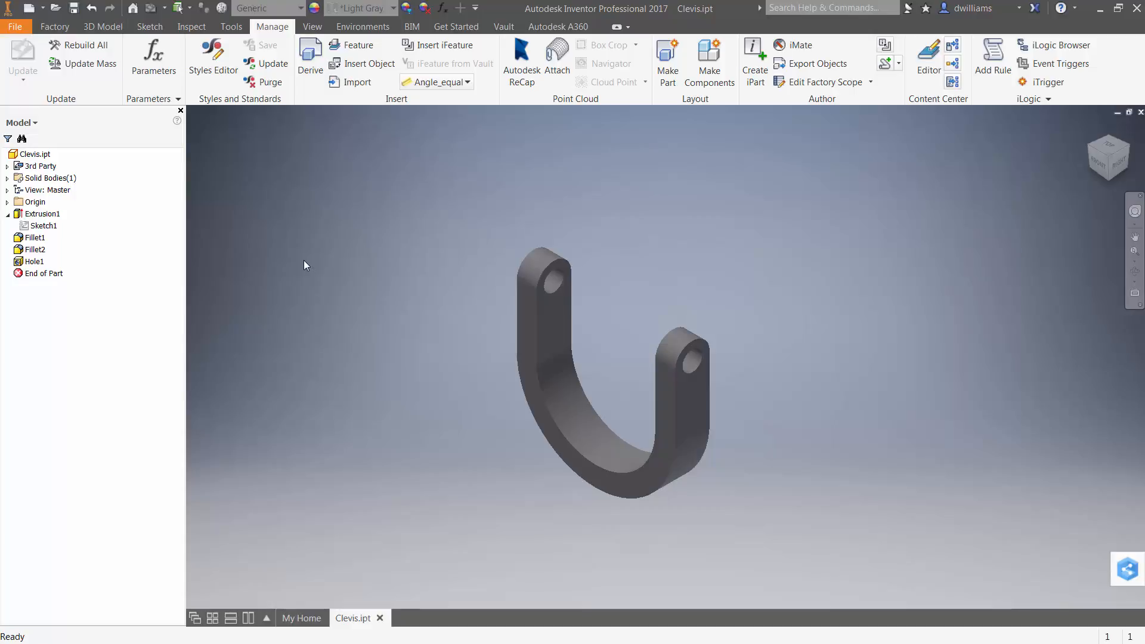
Step: Float the Clevis.ipt window and create a new assembly from the English Standard (in).iam template
click(1129, 113)
drag(718, 226, 717, 189)
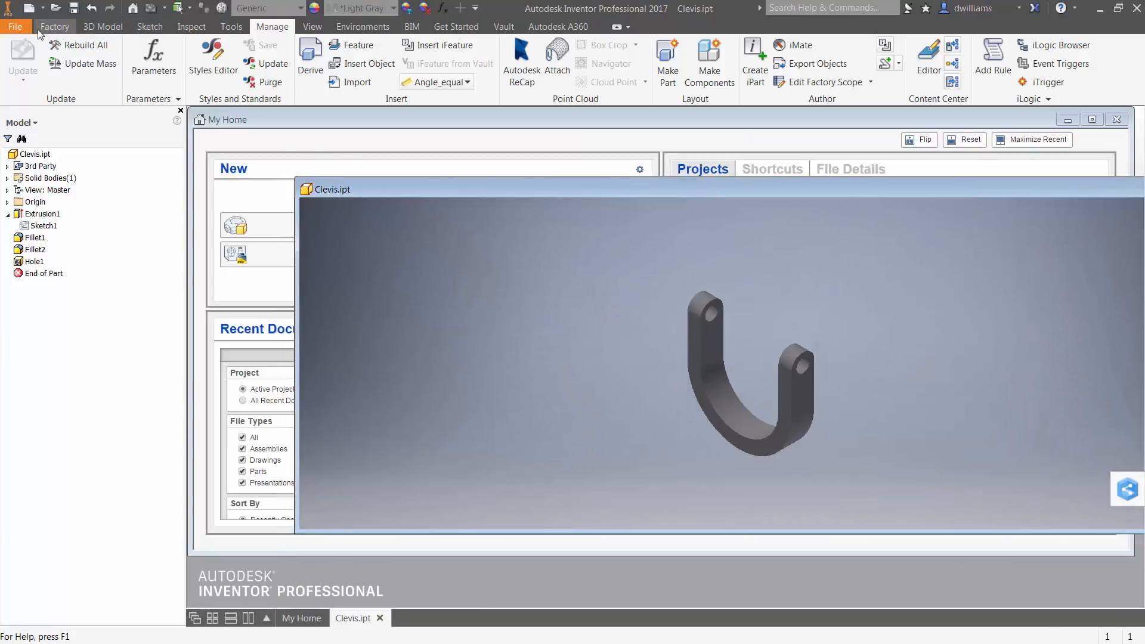
click(29, 8)
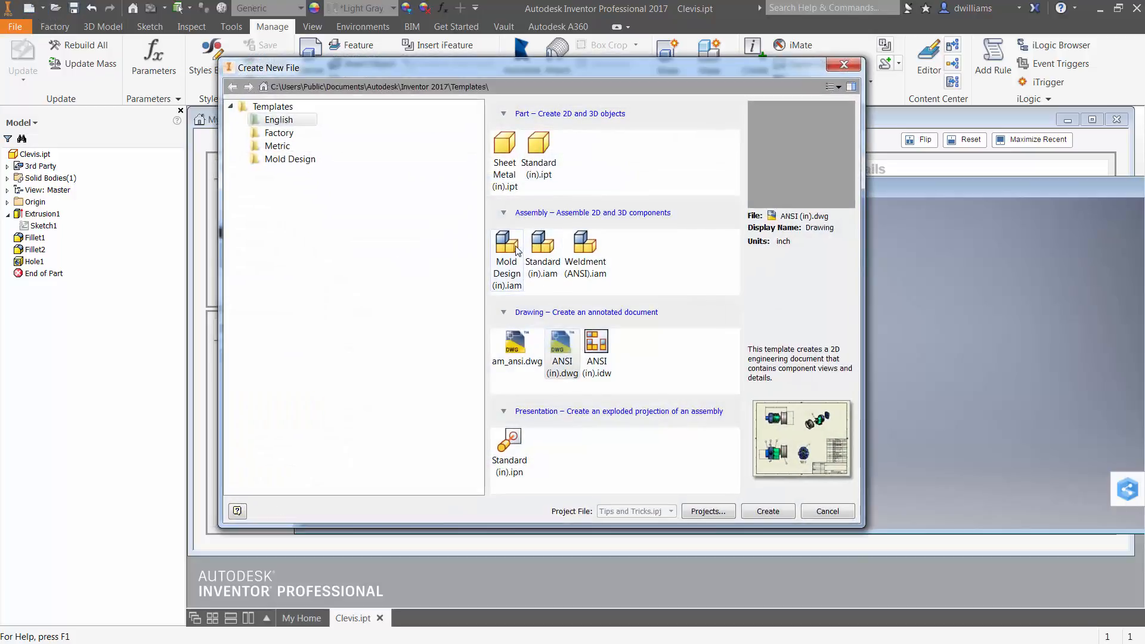
click(542, 247)
click(767, 511)
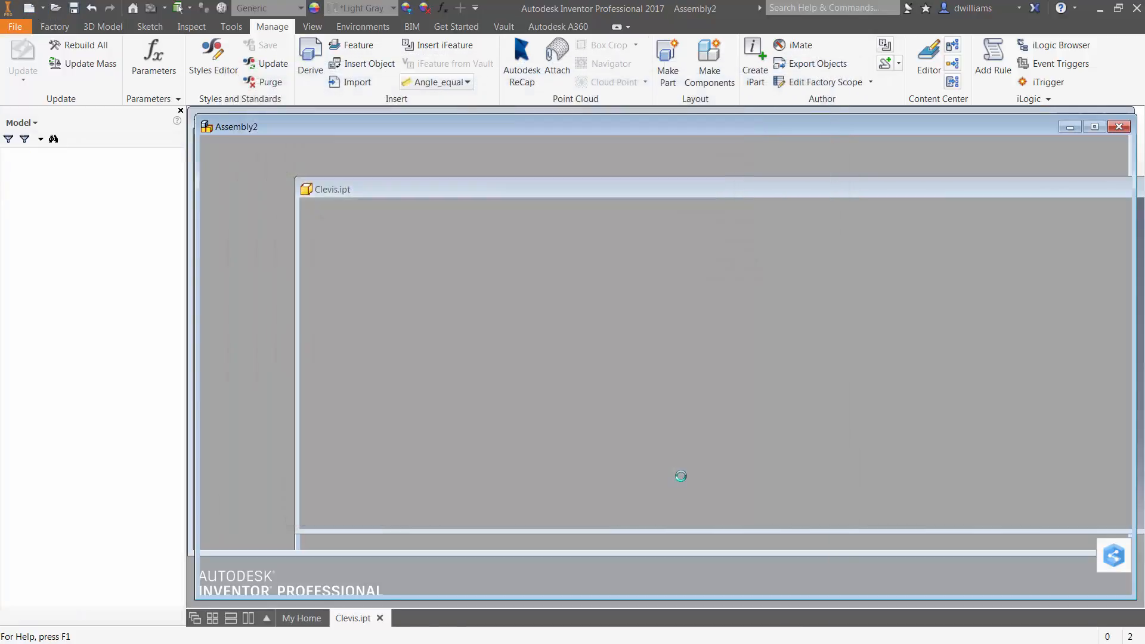
Step: Arrange the two document windows, place the Clevis part into the new assembly and maximize the assembly window
drag(413, 127, 548, 218)
drag(496, 192, 419, 151)
click(16, 158)
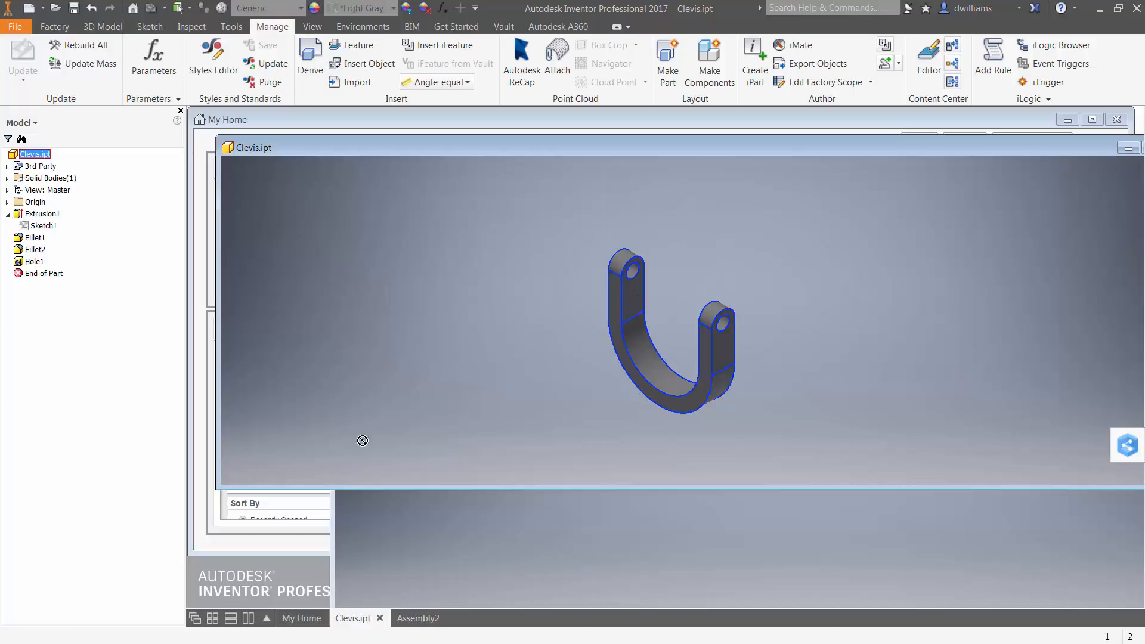
click(928, 203)
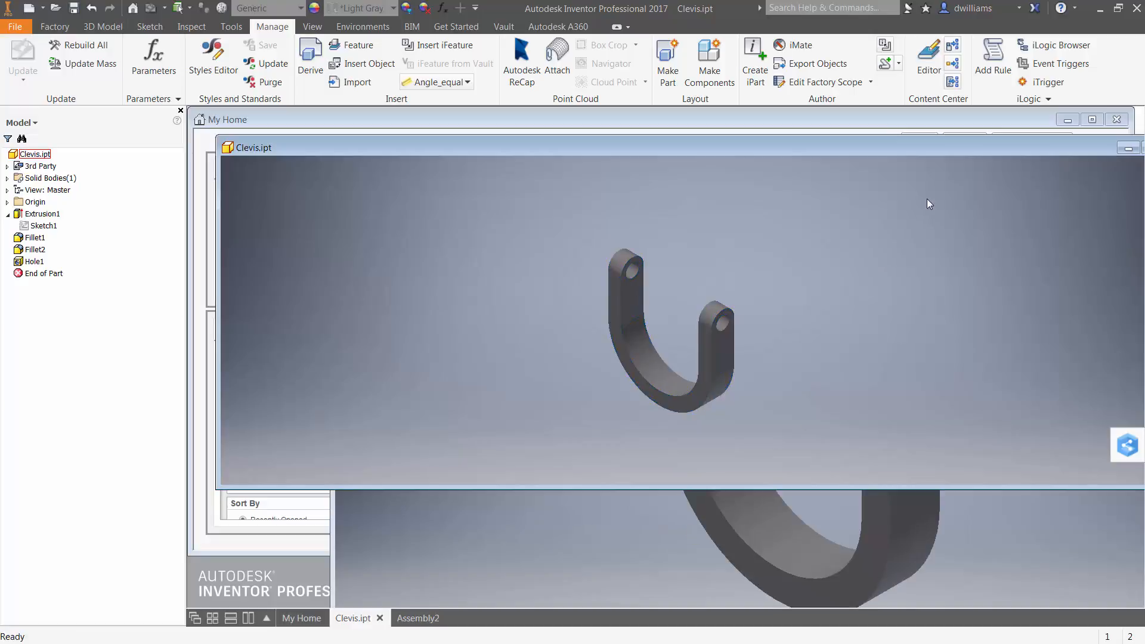
drag(934, 148, 616, 144)
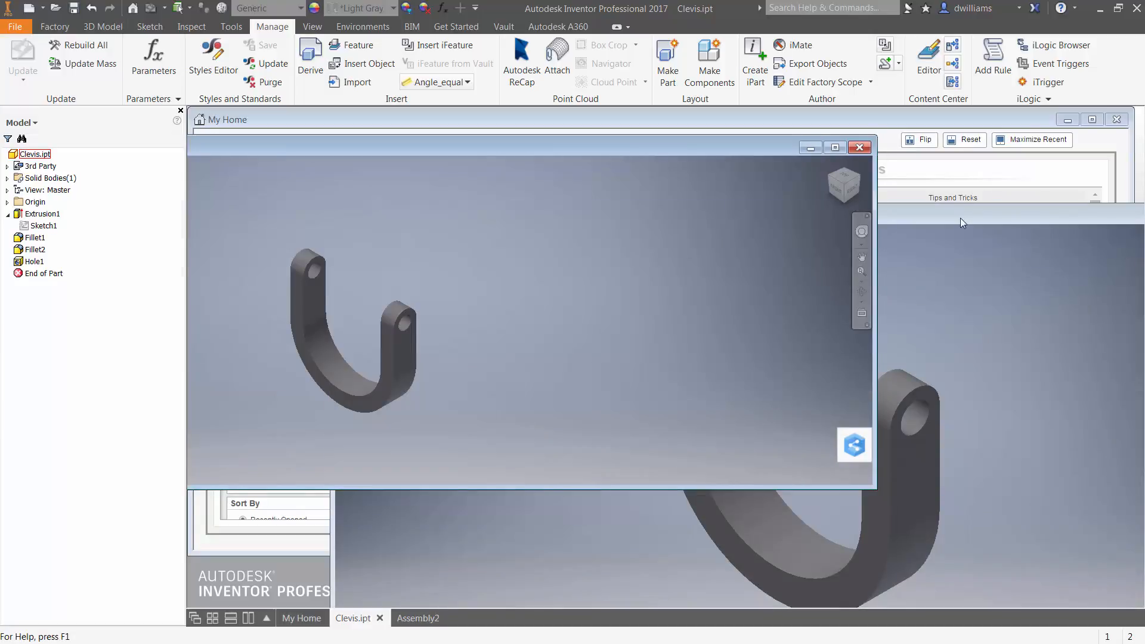
drag(959, 217, 791, 145)
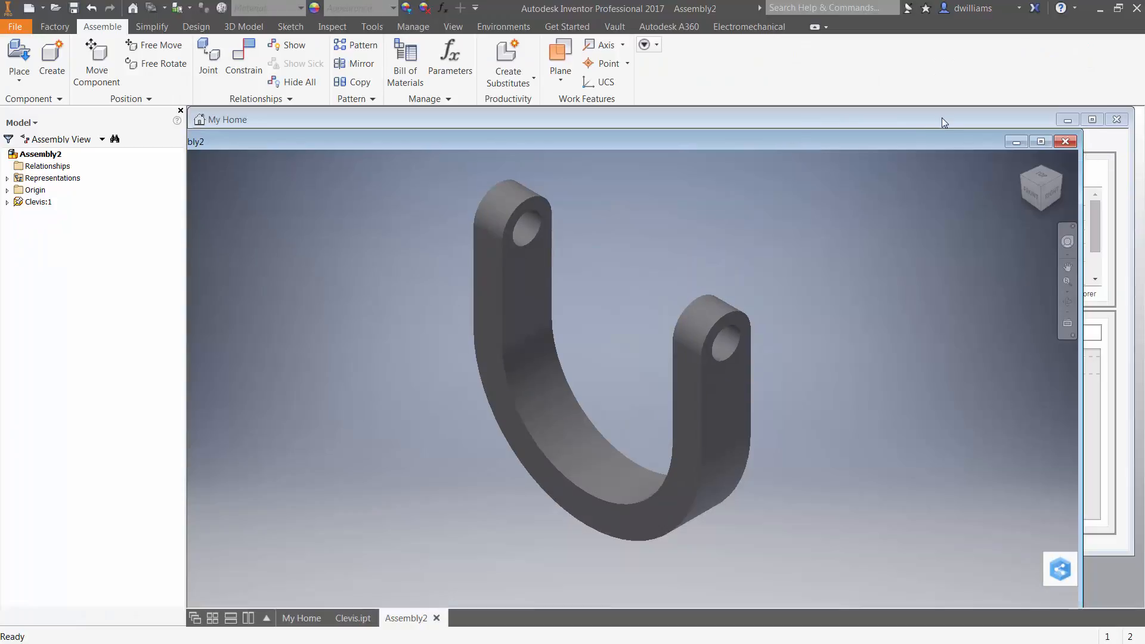
click(1040, 142)
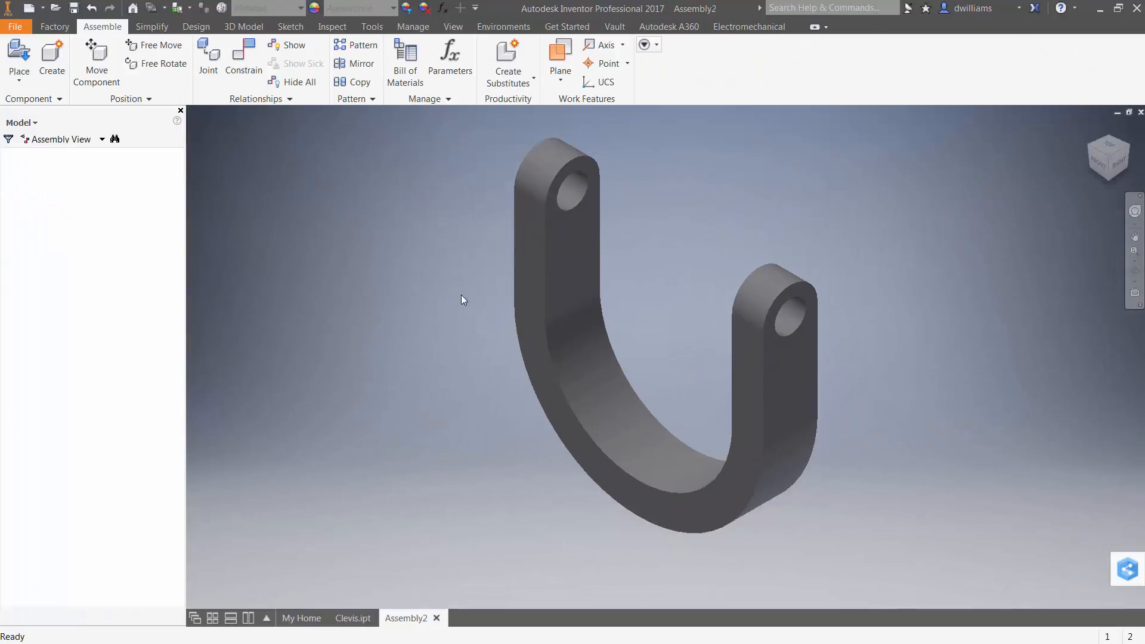
Step: Create an in-place component named Shaft from the English Standard (in).ipt template, with its base sketch beside the clevis
right_click(370, 265)
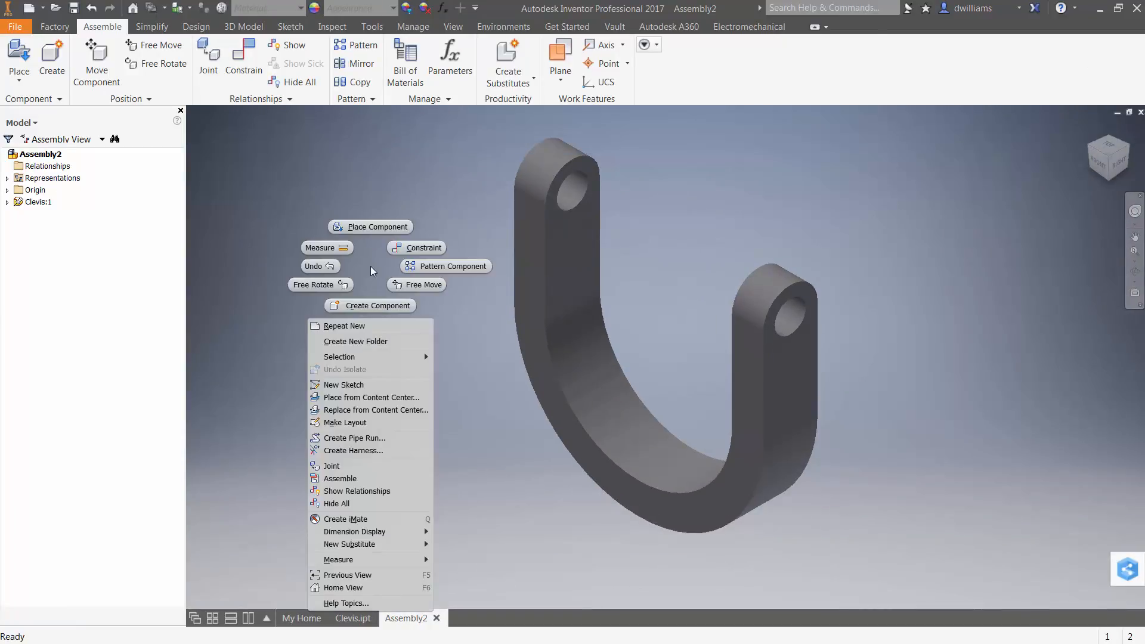
click(377, 306)
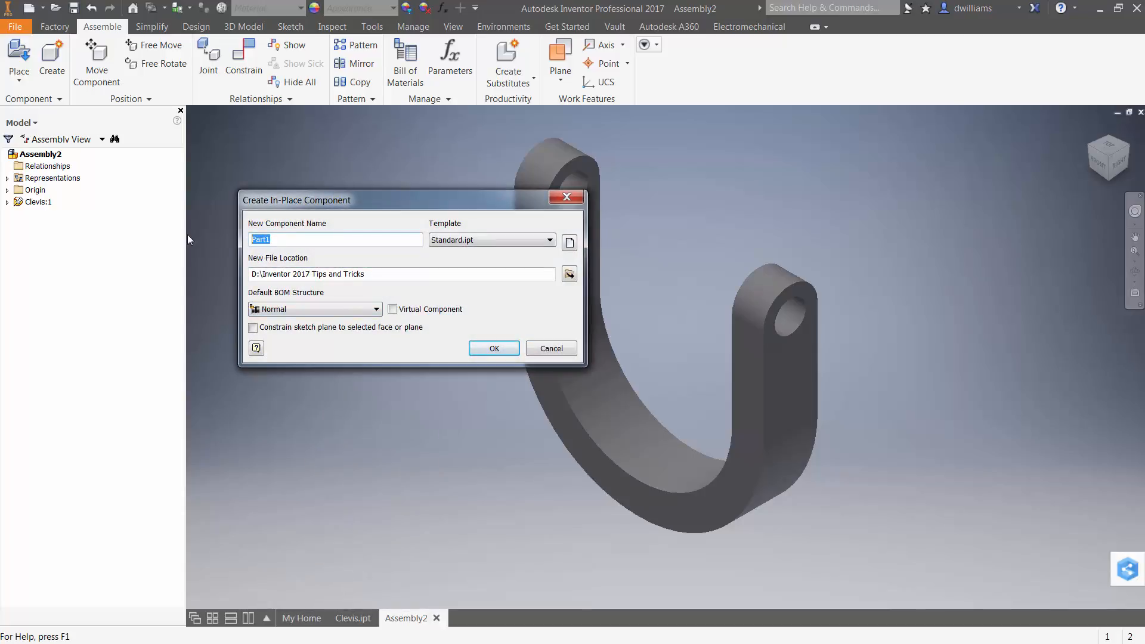
text(Shaft)
click(569, 242)
click(203, 130)
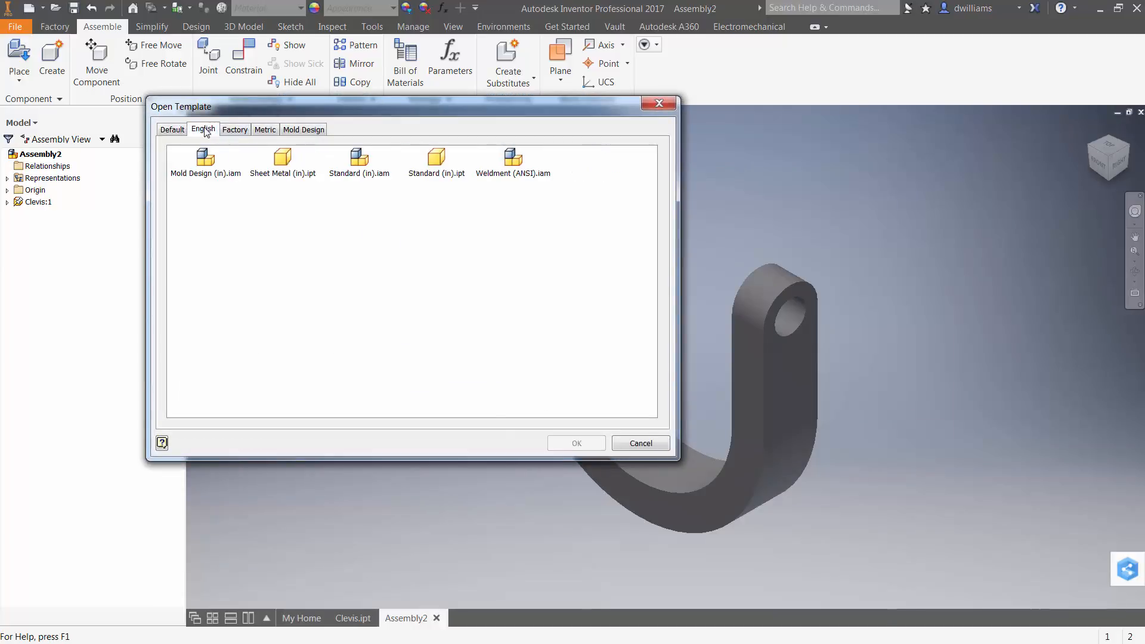
click(437, 159)
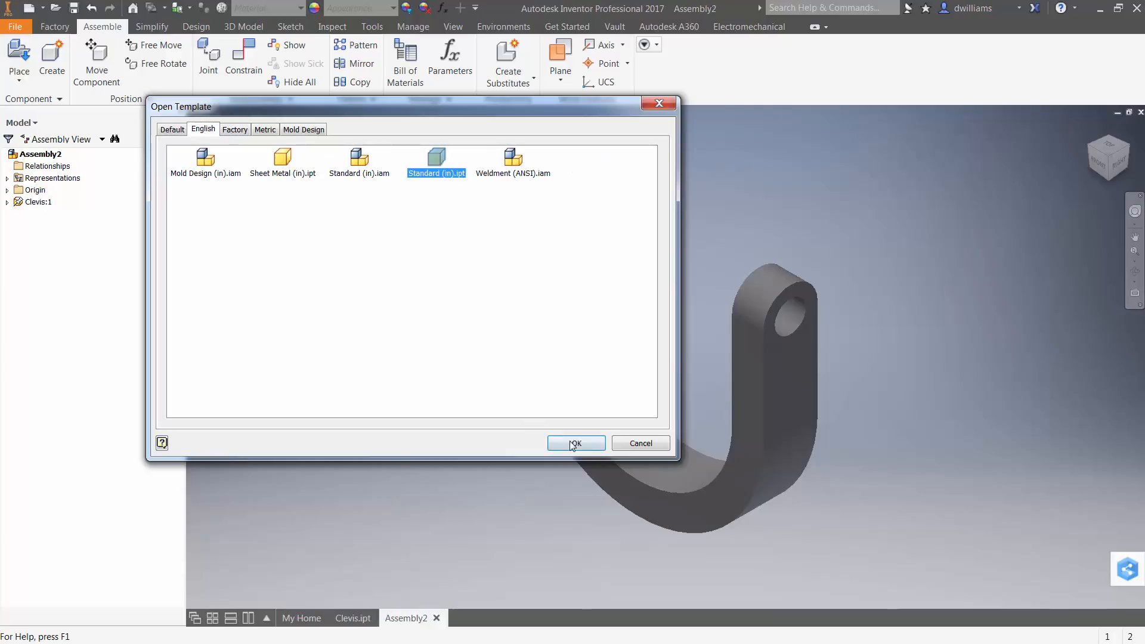
click(574, 443)
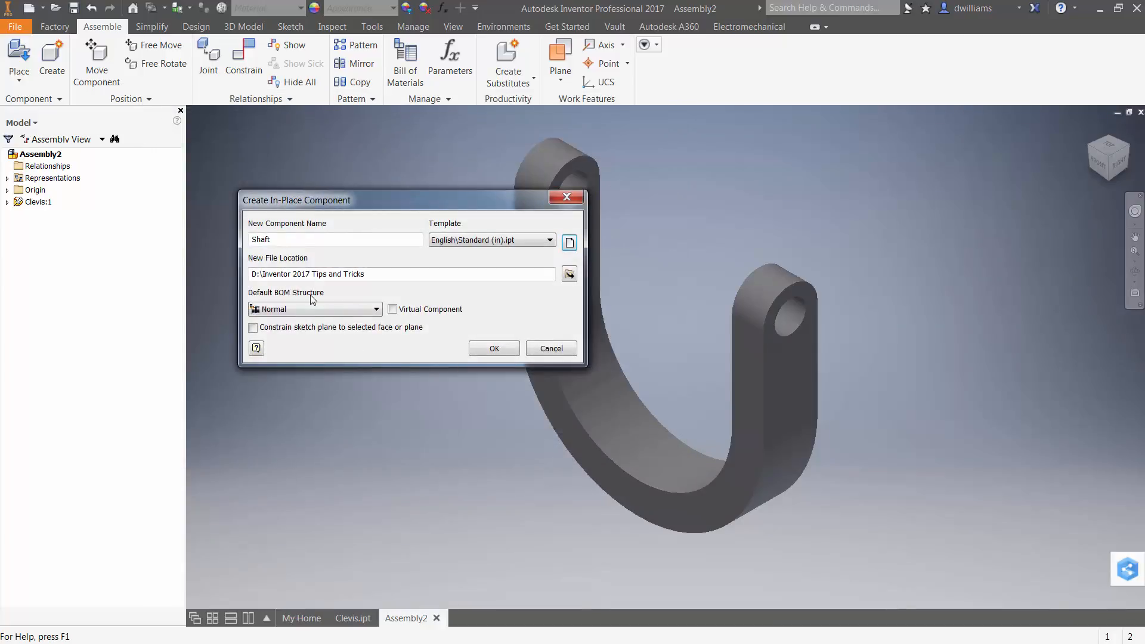
click(497, 348)
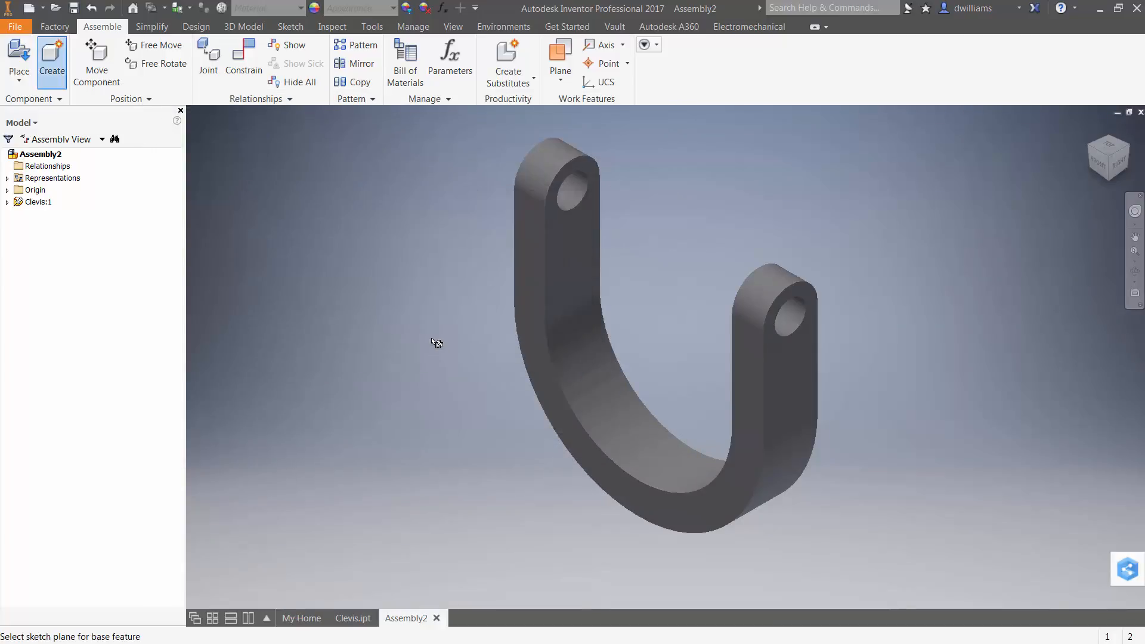
click(437, 343)
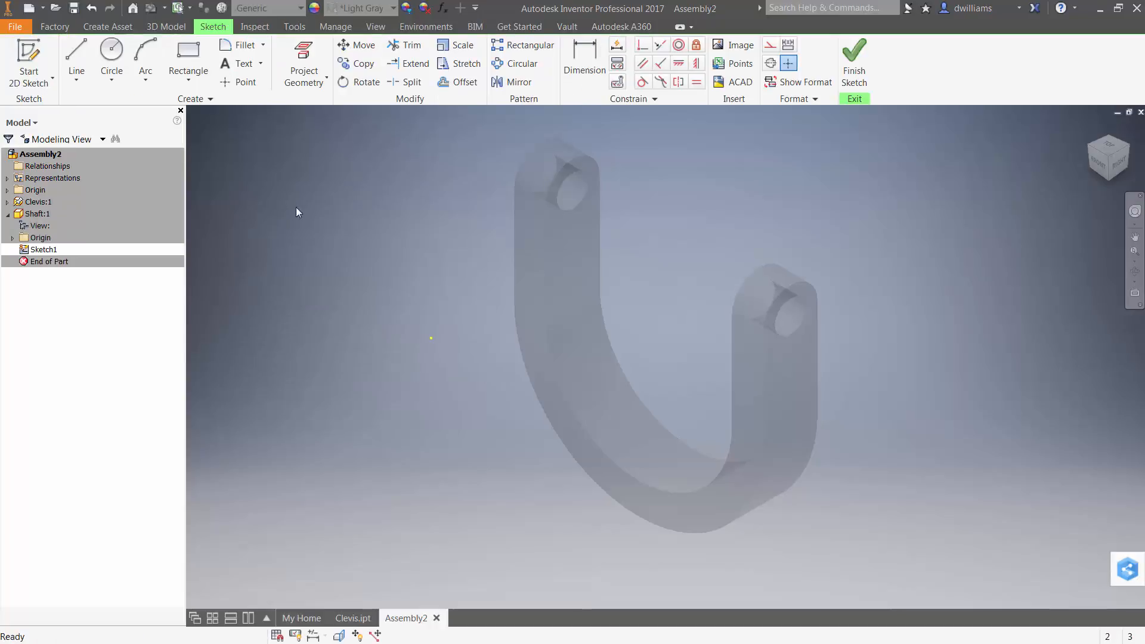
Step: Sketch a center point circle about 2.05 in in diameter on the origin of the shaft's sketch
right_click(314, 223)
click(265, 206)
click(431, 338)
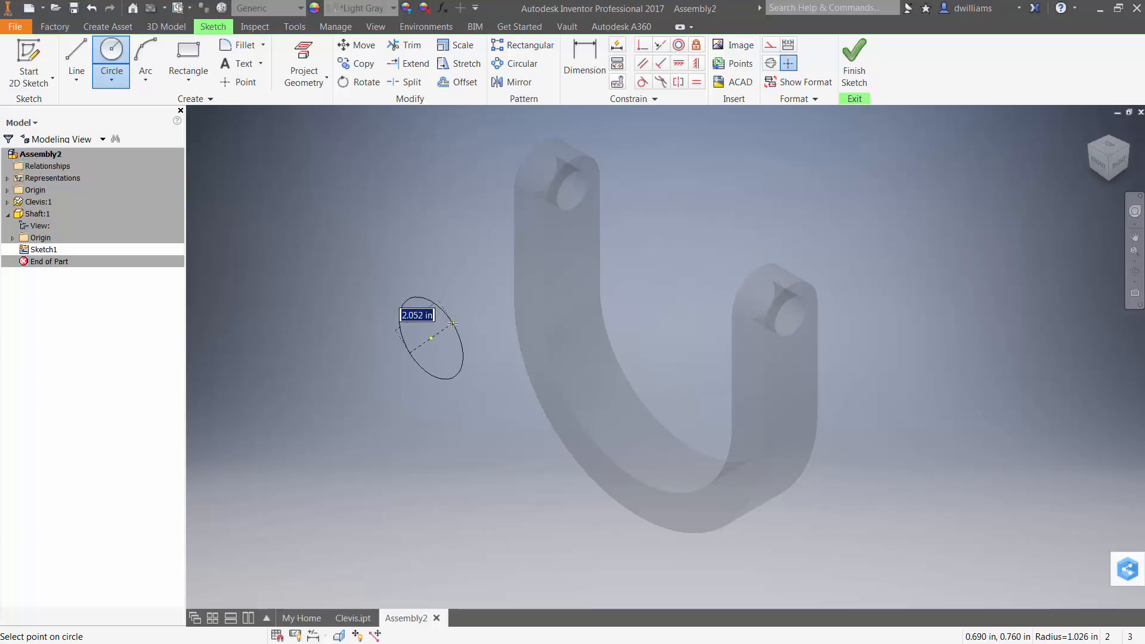
click(453, 326)
right_click(381, 256)
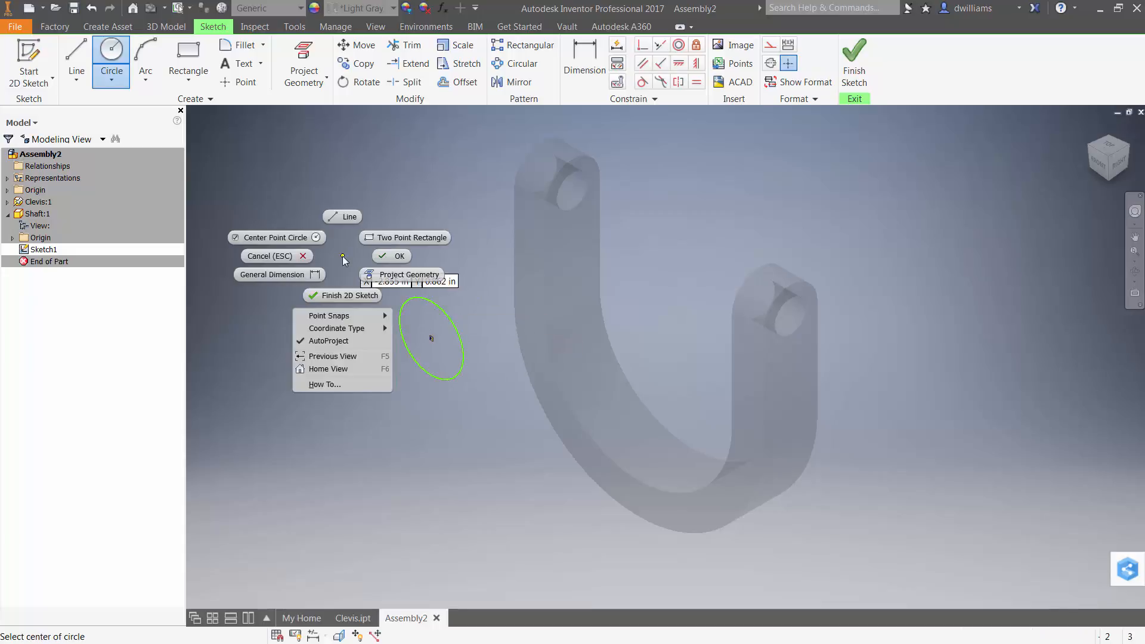
click(386, 256)
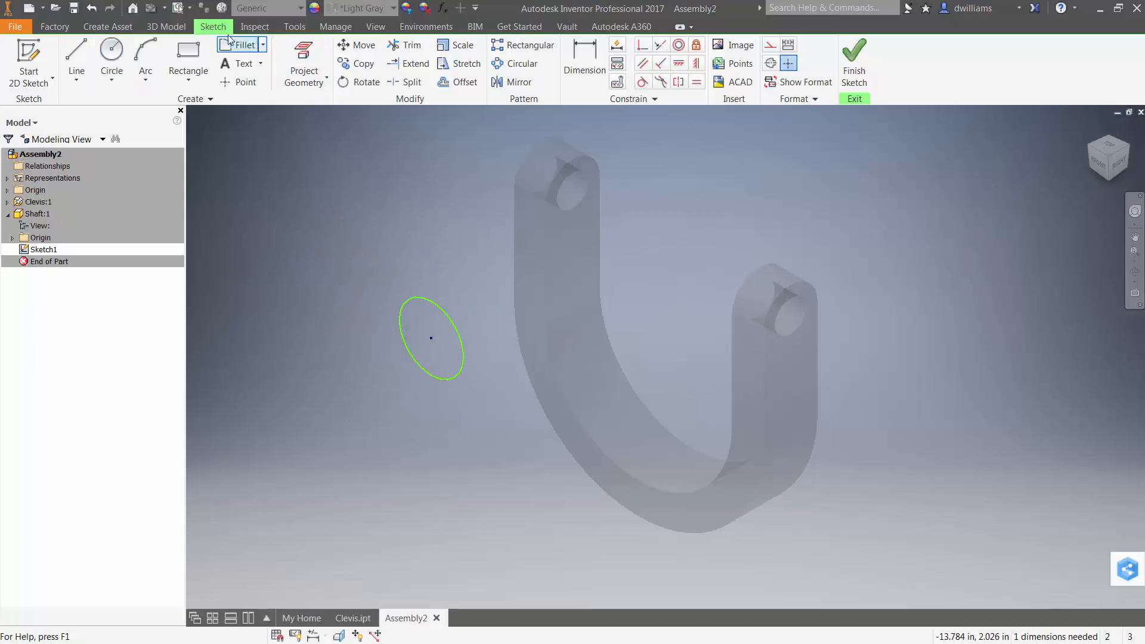
Step: Link Clevis.xlsx to the Shaft part's parameters with start cell D8
click(330, 29)
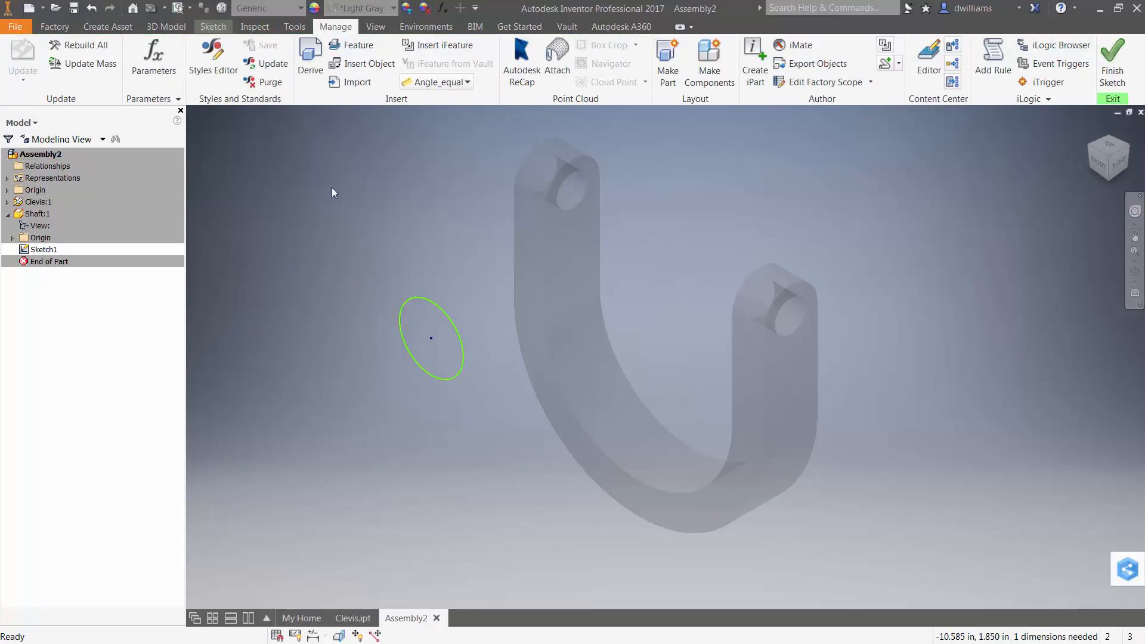
click(147, 61)
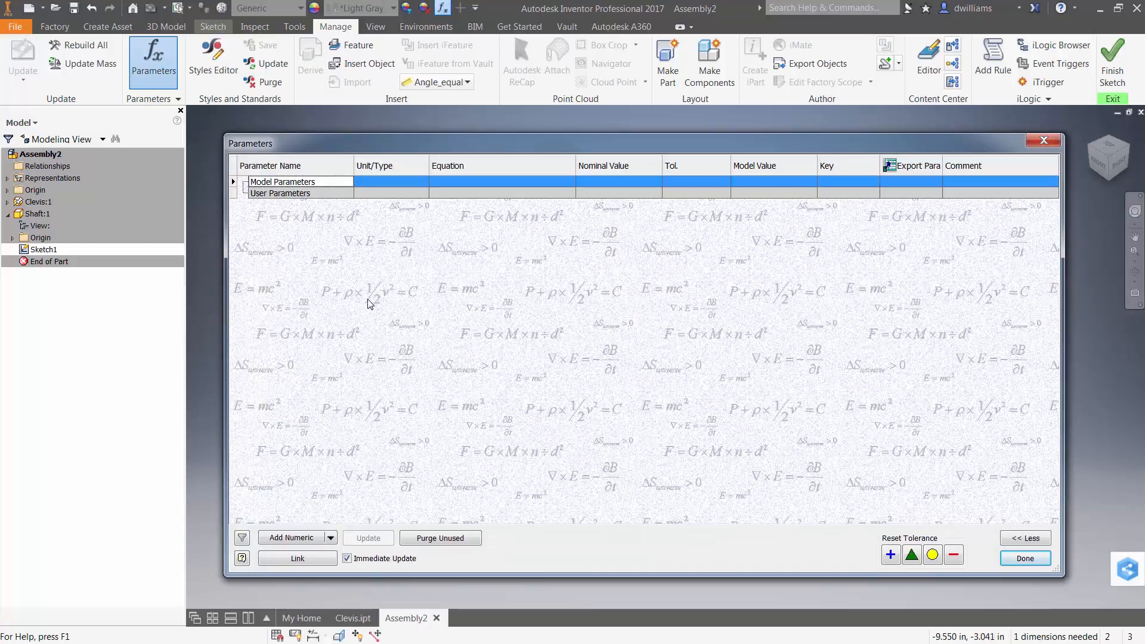
click(298, 558)
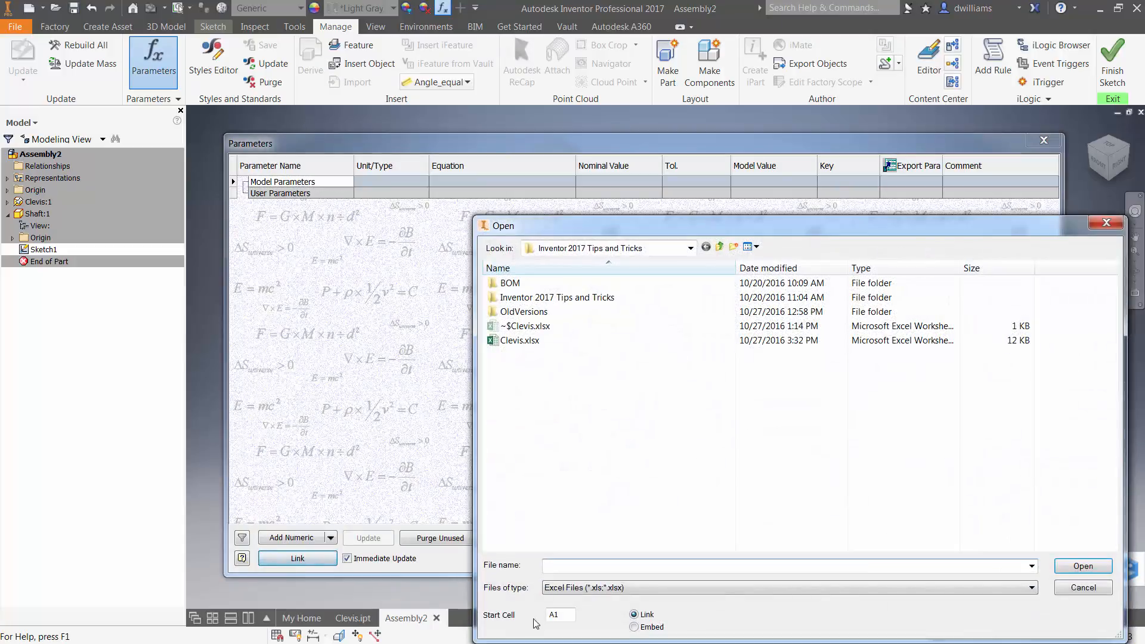
double_click(565, 615)
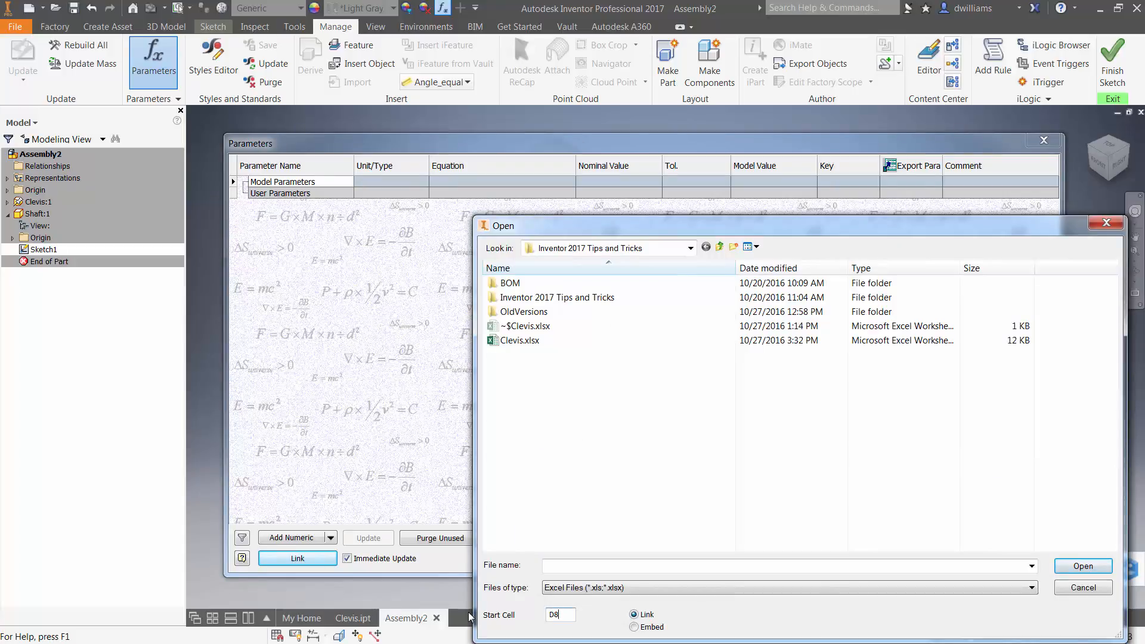
click(513, 340)
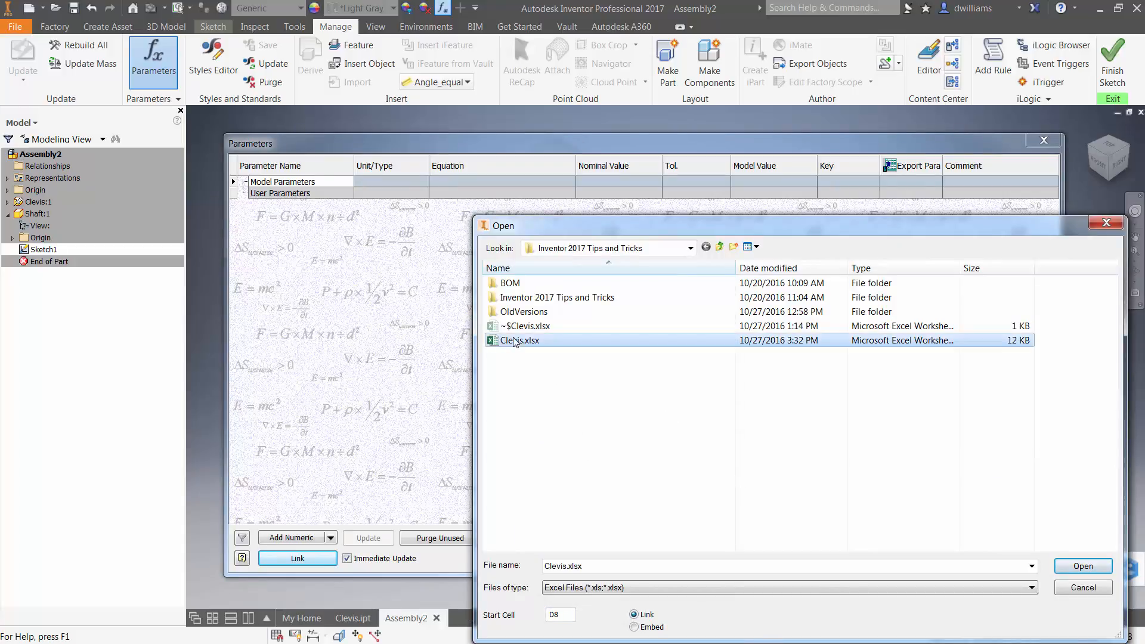
click(1079, 570)
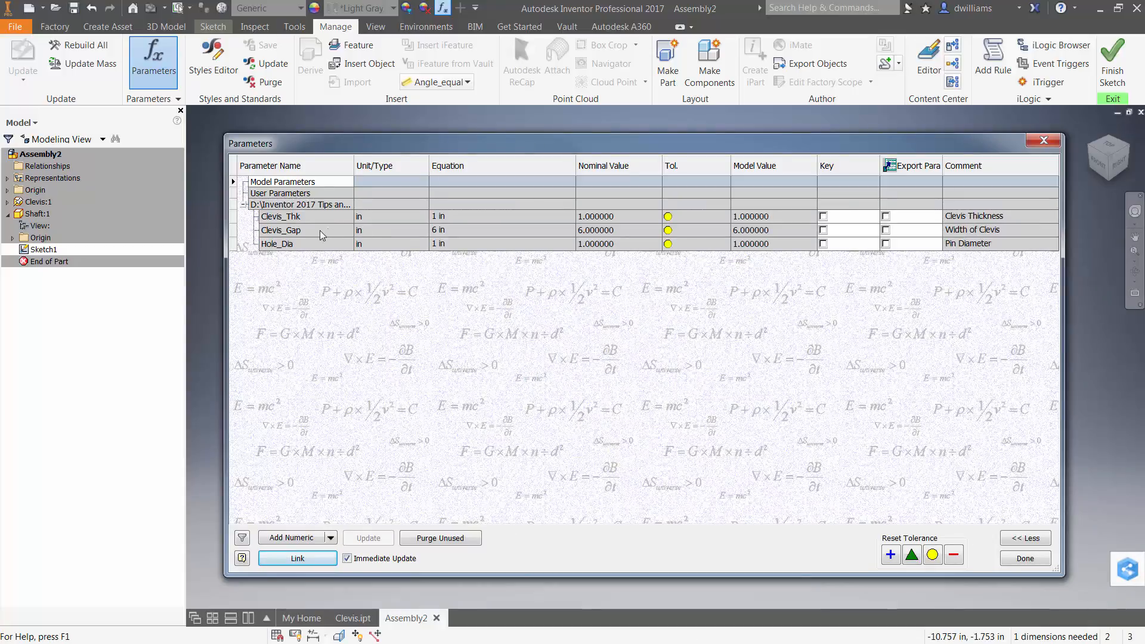
click(1025, 558)
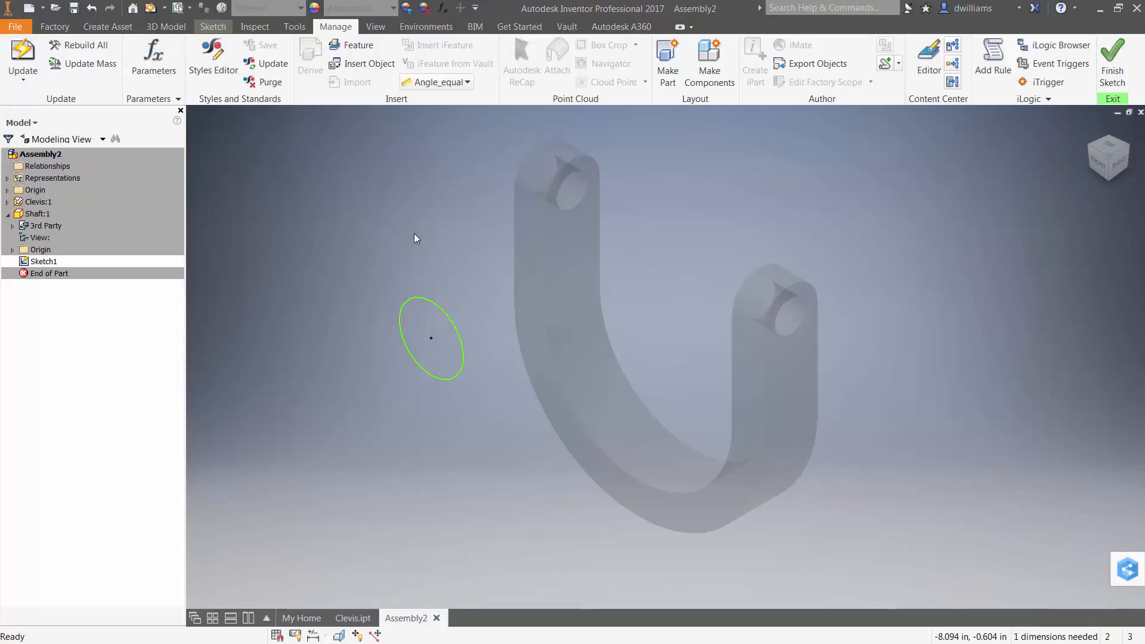
Step: Dimension the shaft circle's diameter with the expression Hole_Dia*1.25
right_click(414, 233)
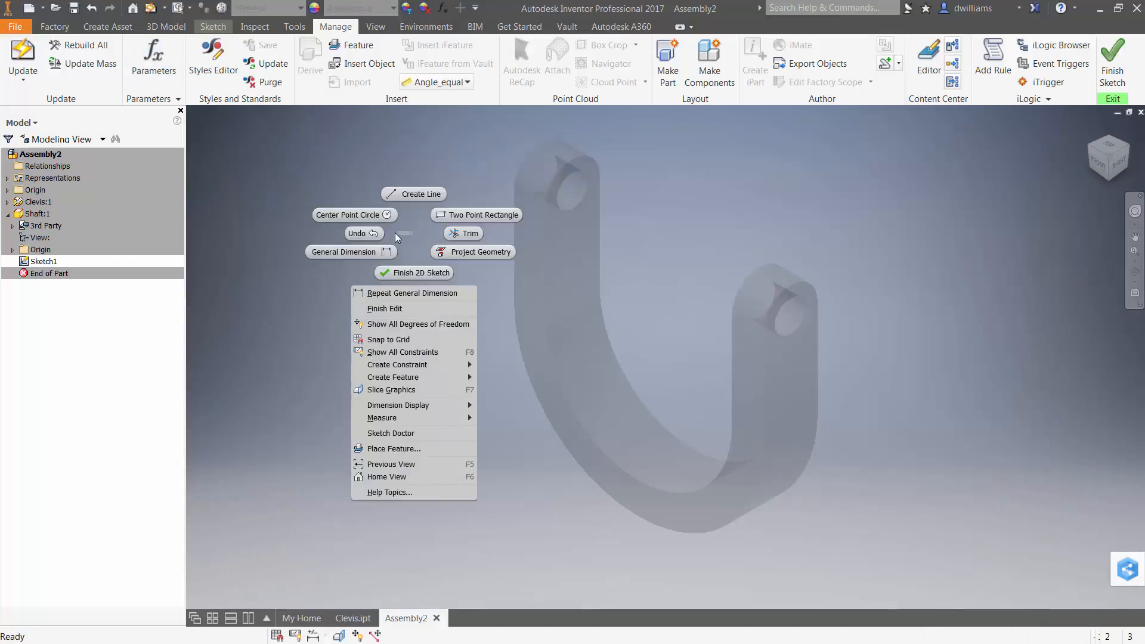
click(357, 251)
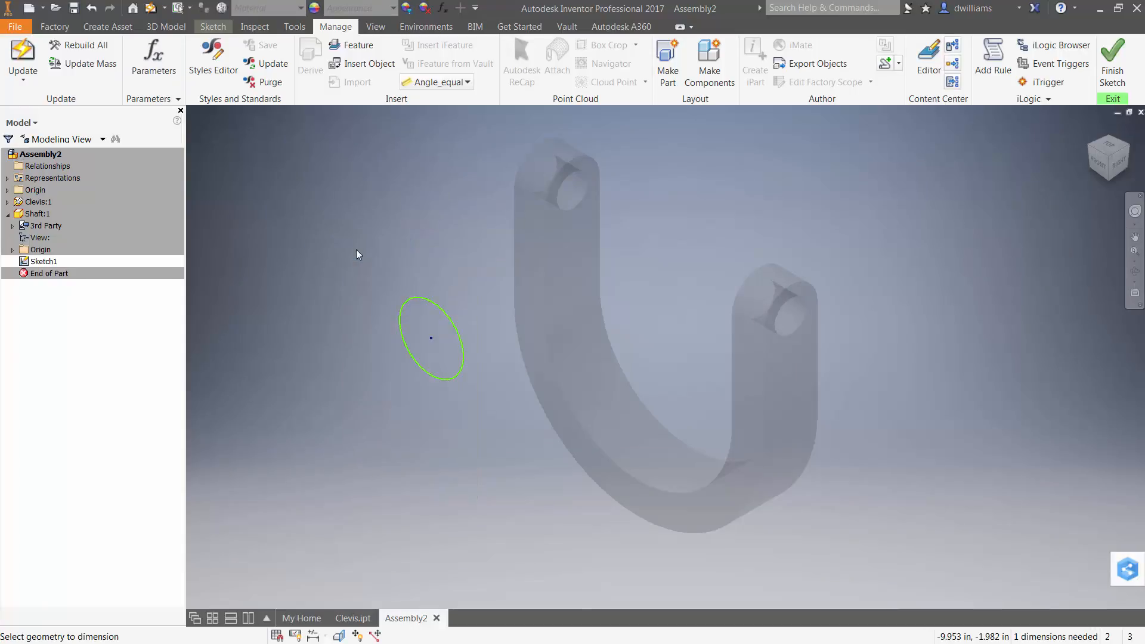
click(448, 325)
click(467, 270)
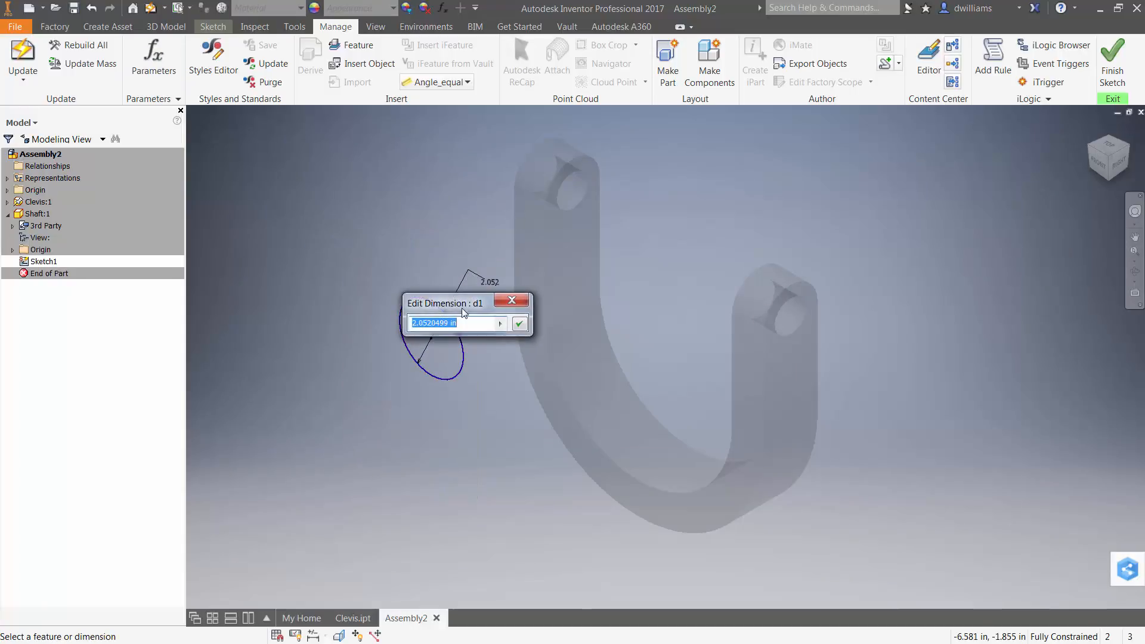
click(500, 327)
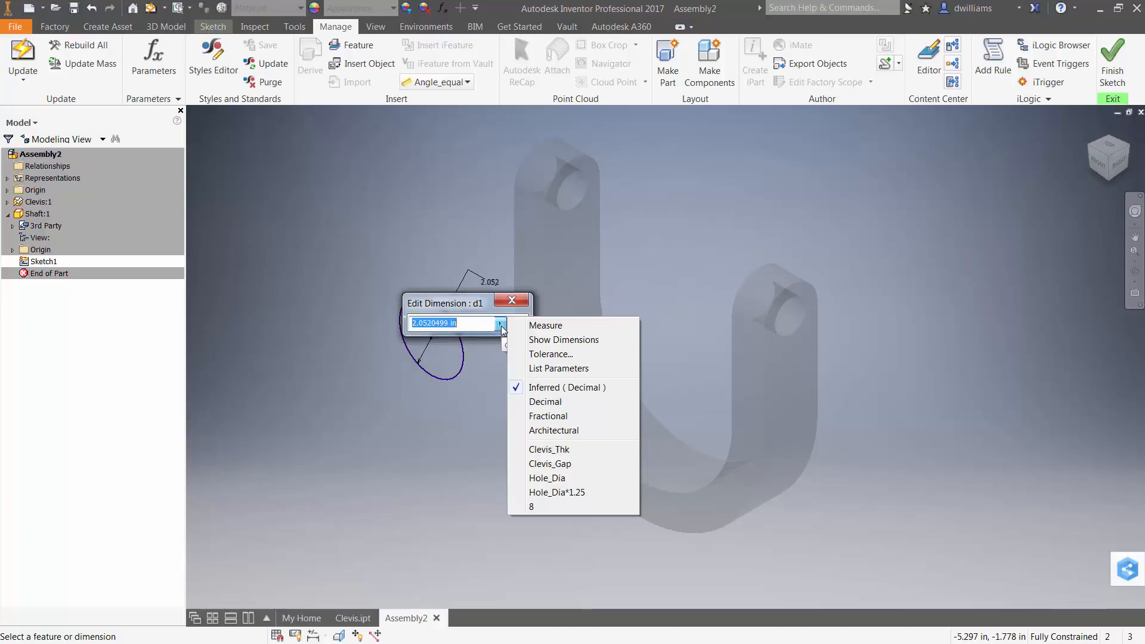
click(560, 369)
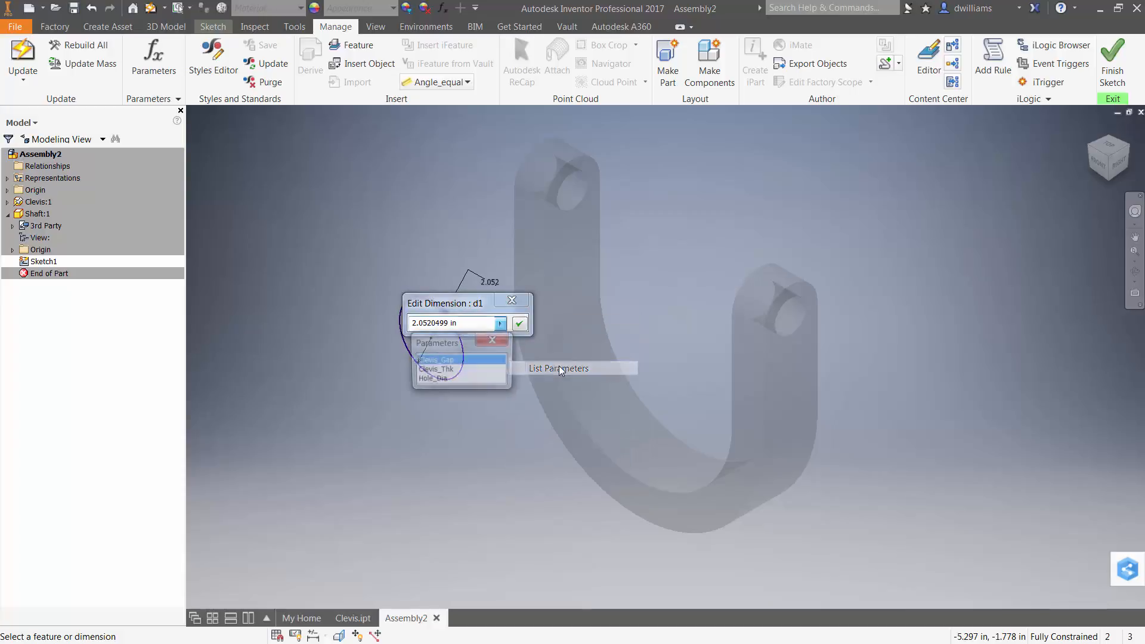
click(428, 380)
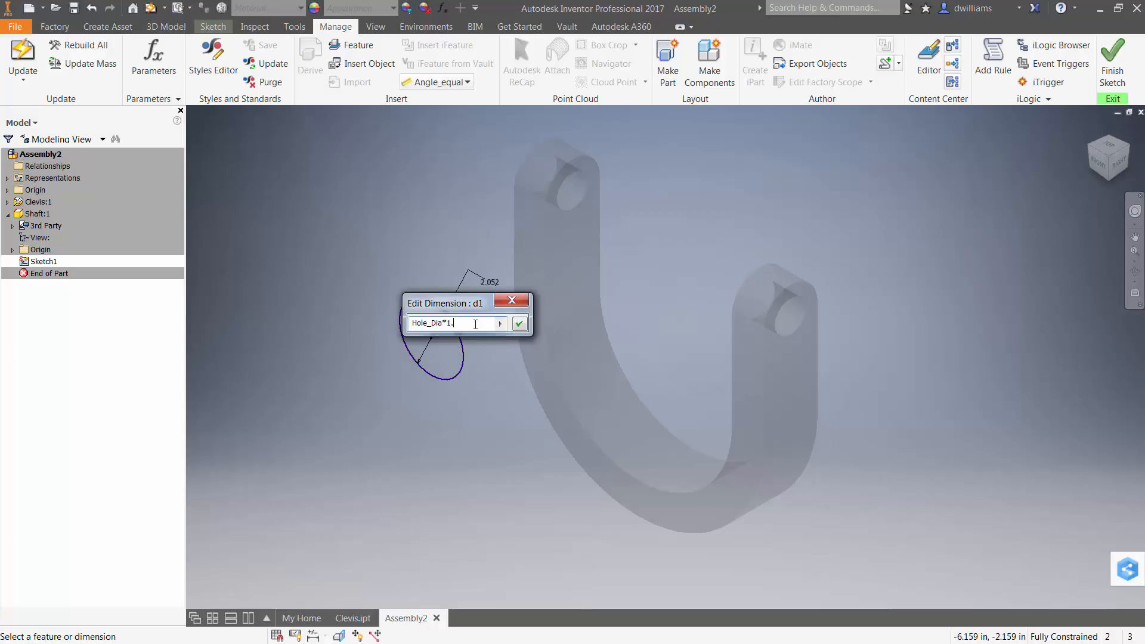
text(*1.25)
click(518, 323)
scroll(428, 242, down, 3)
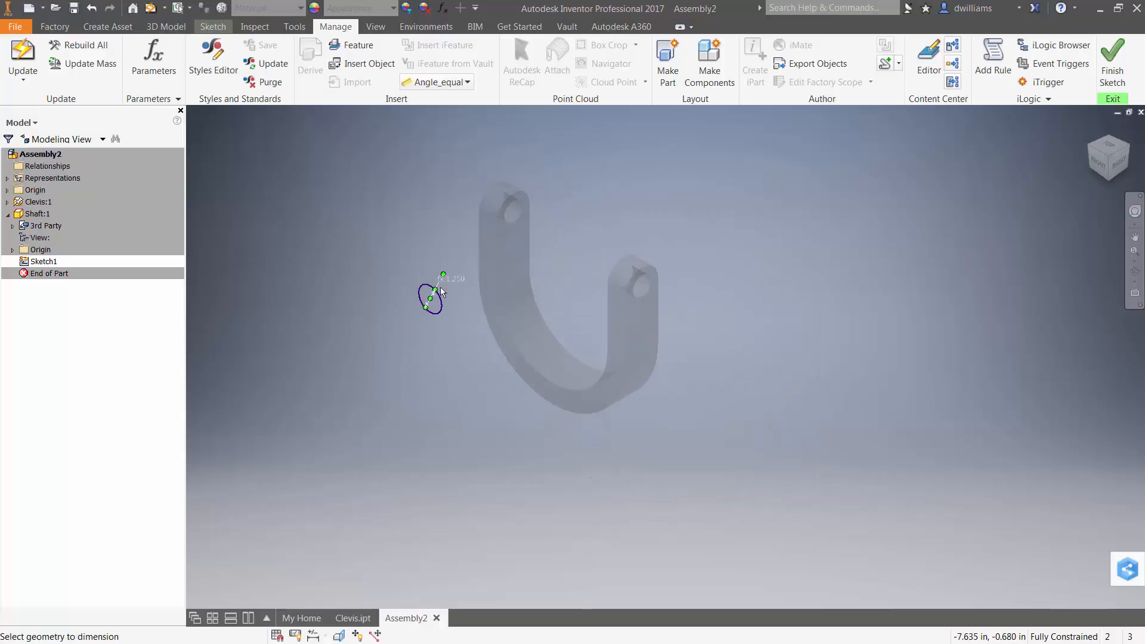
Step: Finish the shaft sketch and extrude its circle symmetrically by the distance Clevis_Gap
right_click(426, 245)
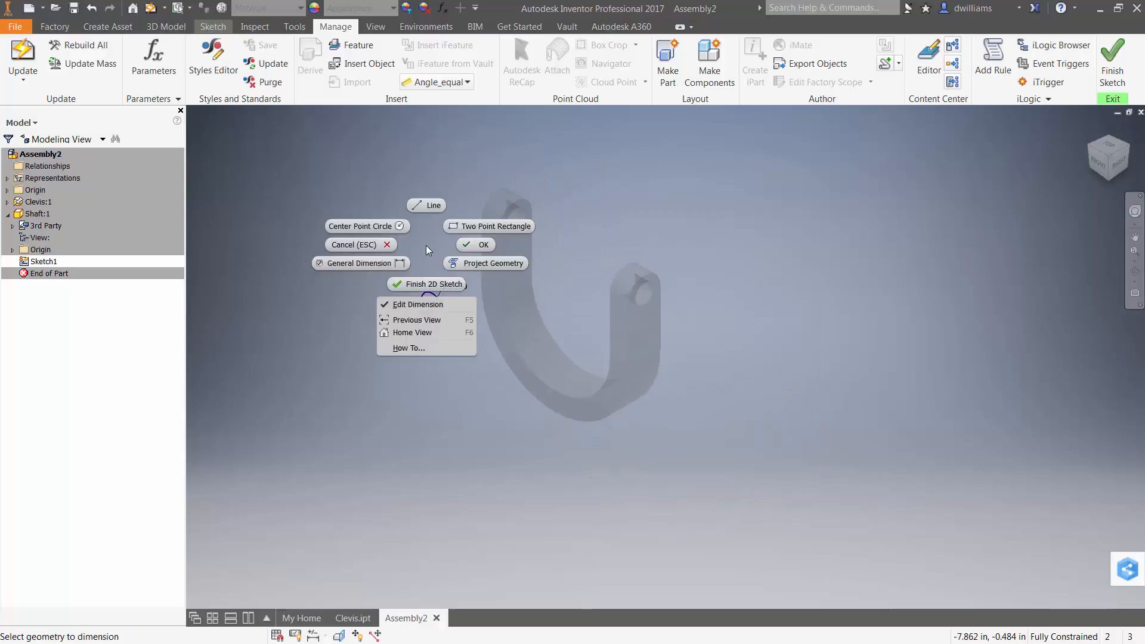
click(425, 283)
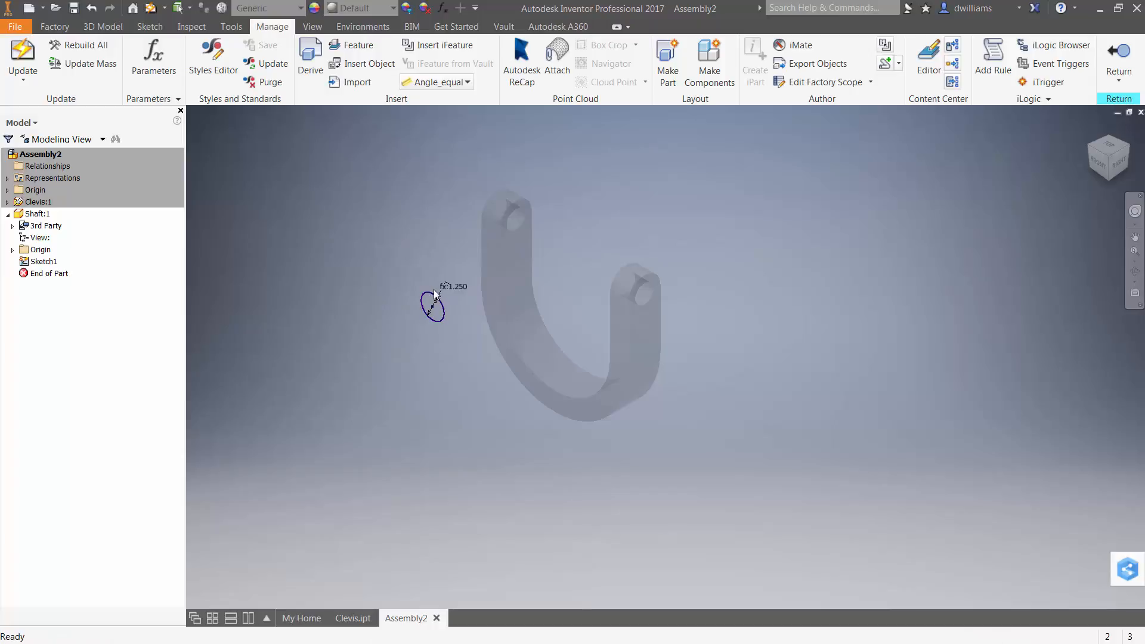
click(433, 292)
click(445, 282)
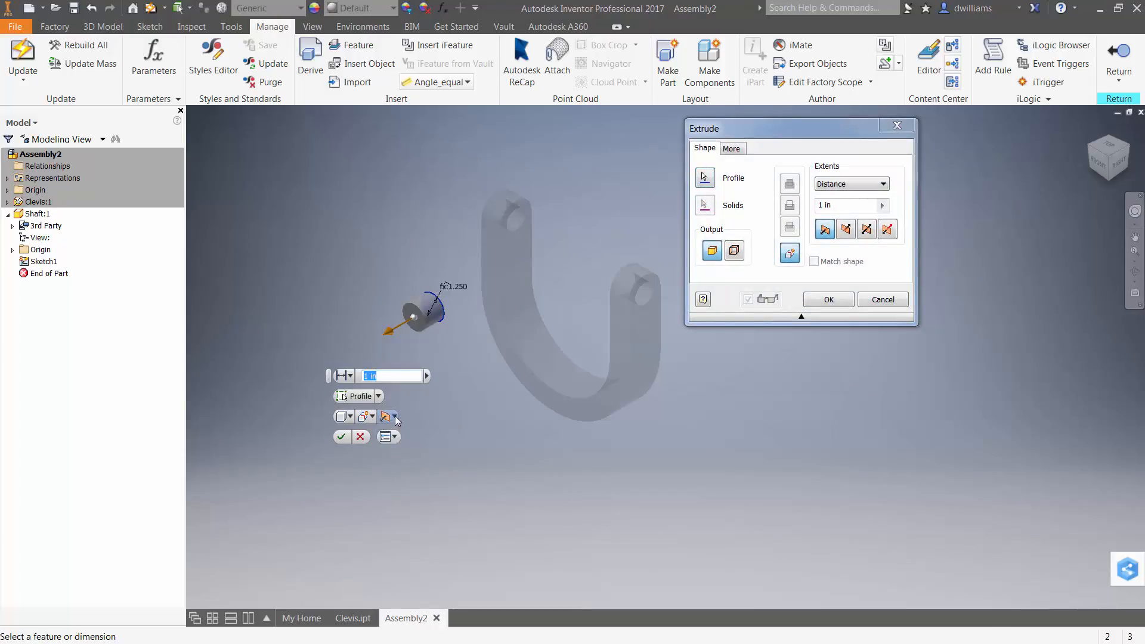
click(395, 418)
click(410, 465)
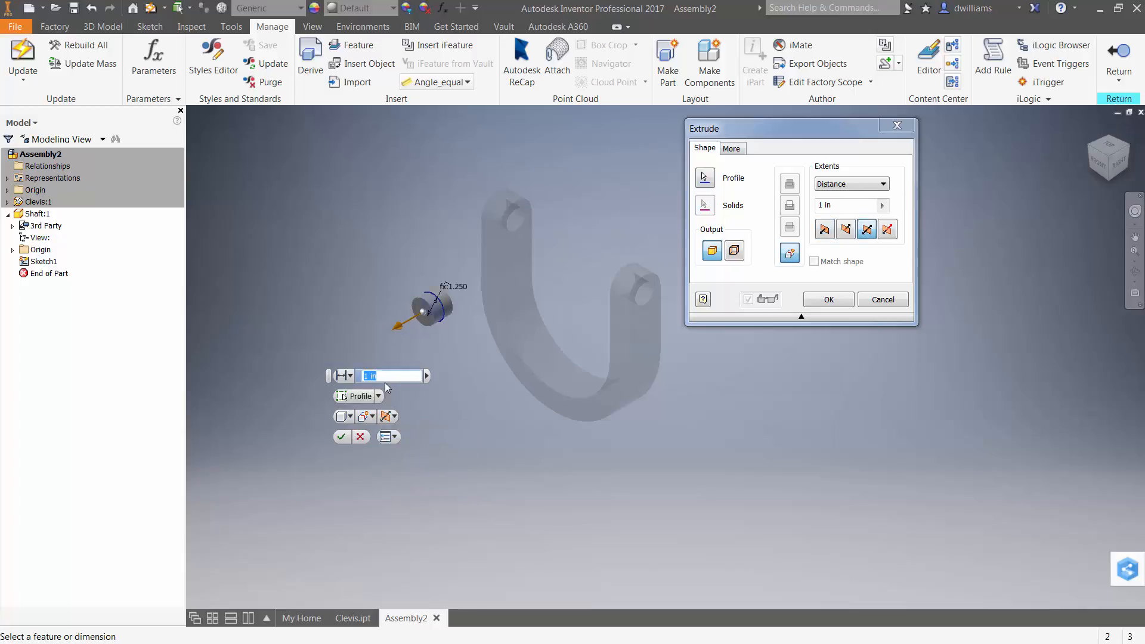
click(427, 377)
click(480, 409)
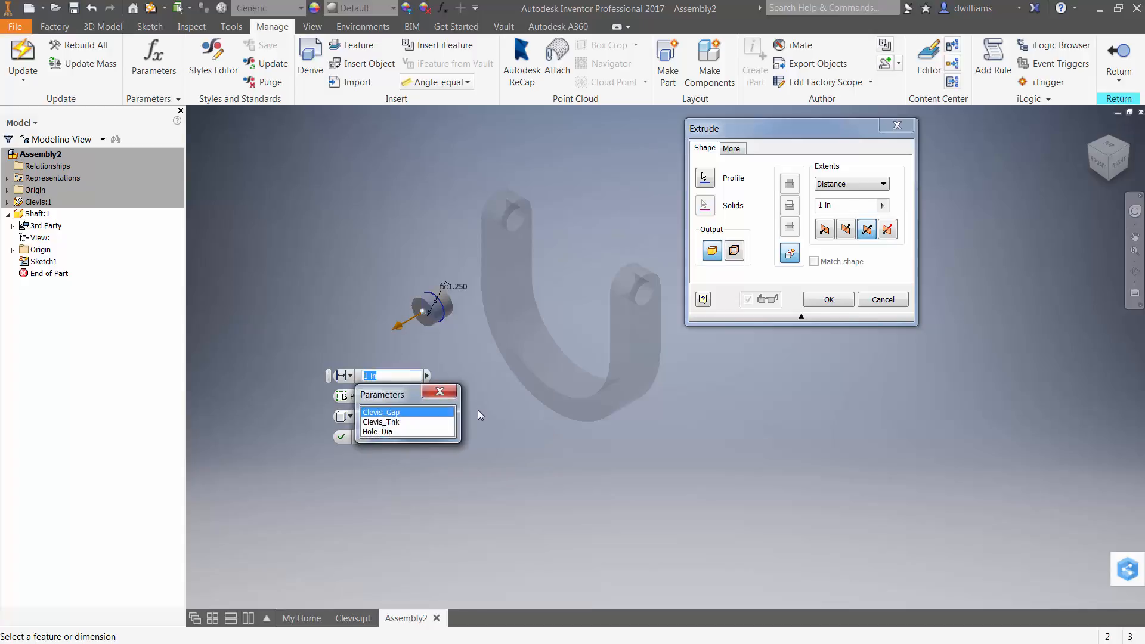
click(391, 414)
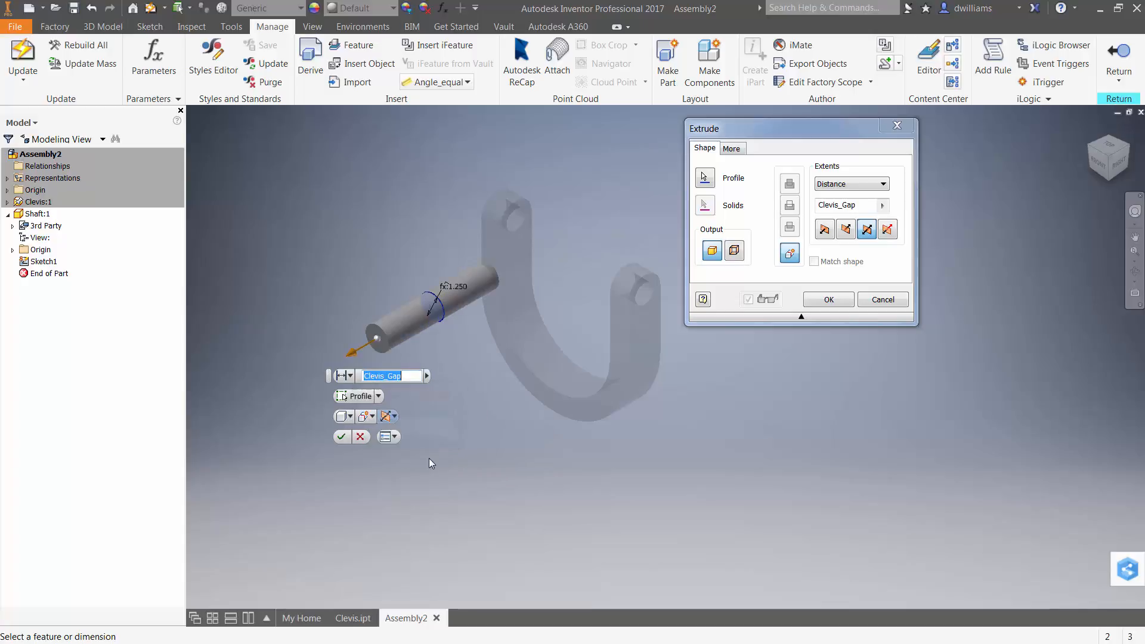
click(343, 439)
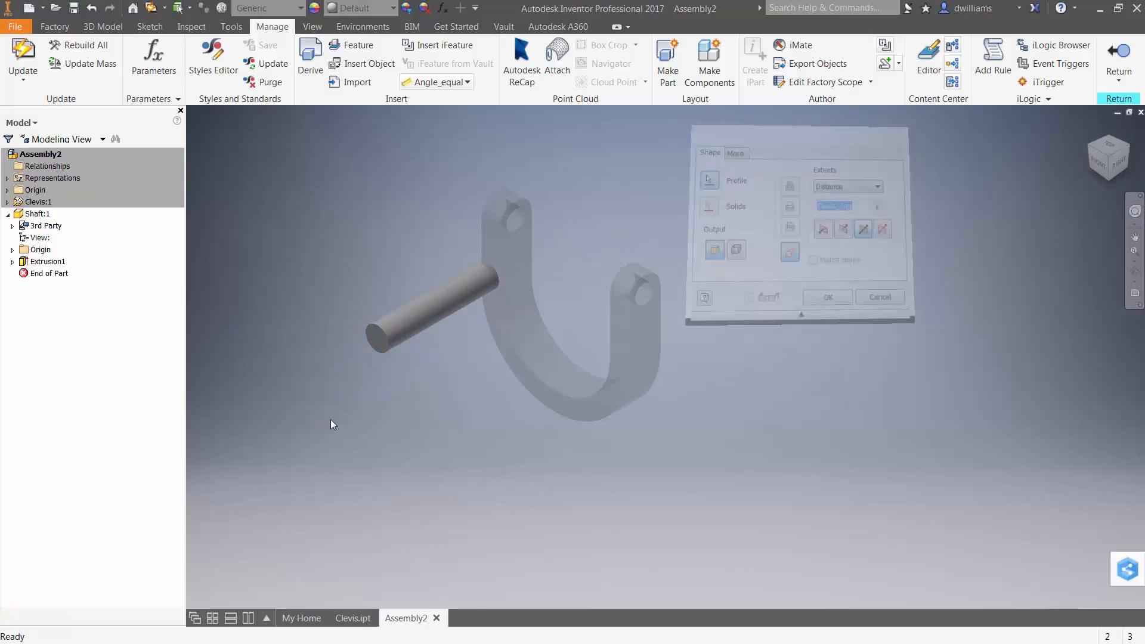
Step: Start a sketch on the shaft's near end face and draw a concentric center point circle about 0.65 in in diameter
click(372, 342)
scroll(346, 353, down, 3)
scroll(346, 351, up, 4)
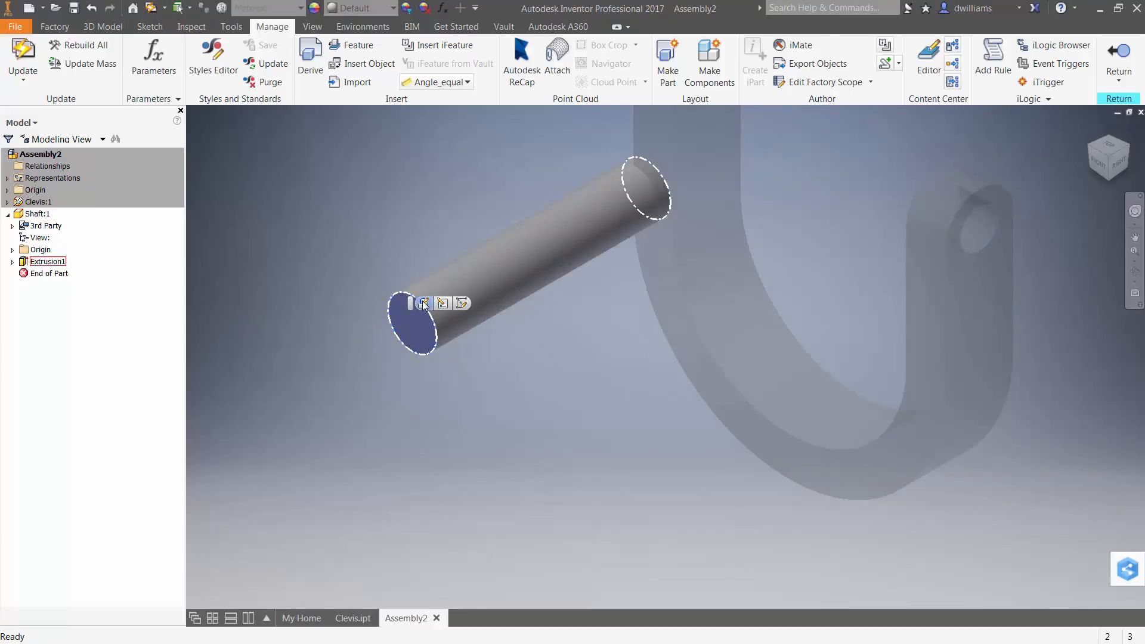
click(461, 302)
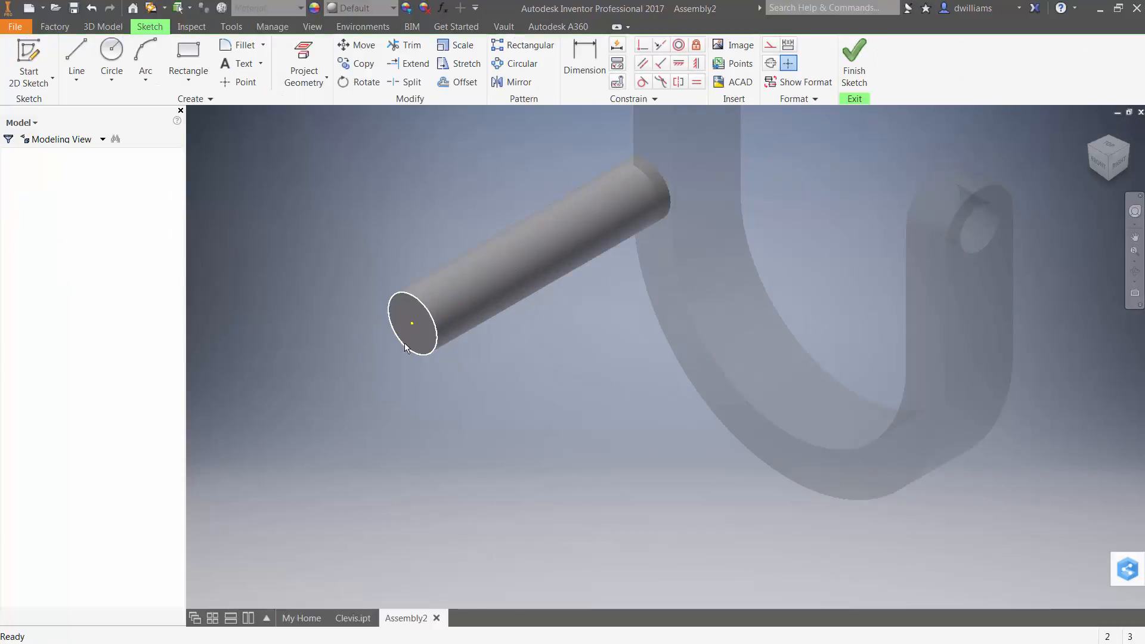
right_click(277, 240)
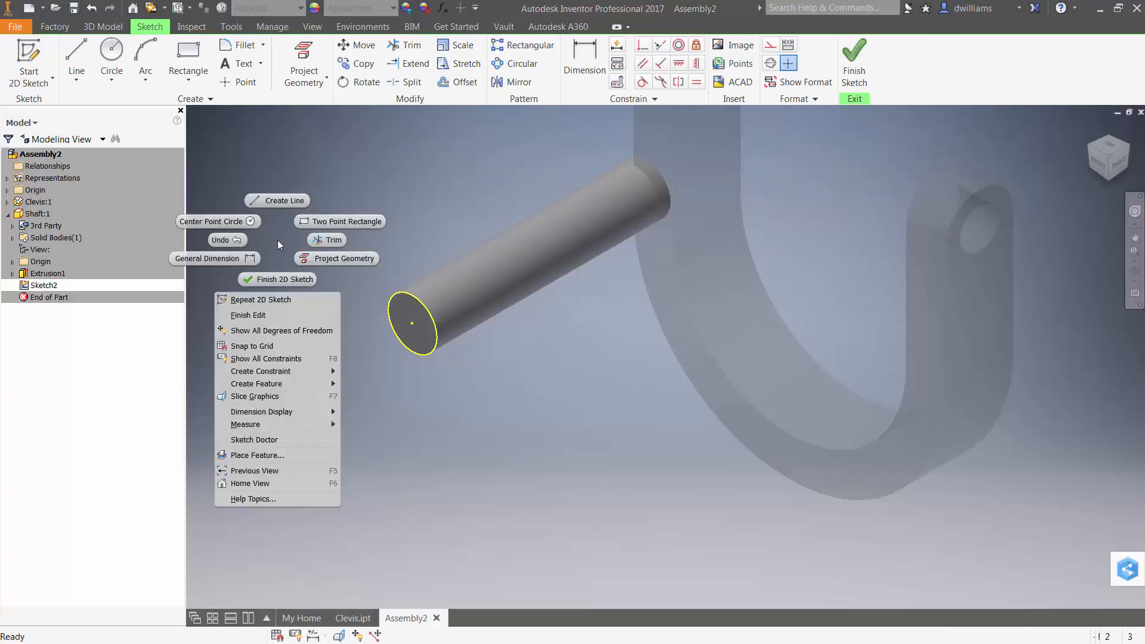
click(234, 220)
click(412, 323)
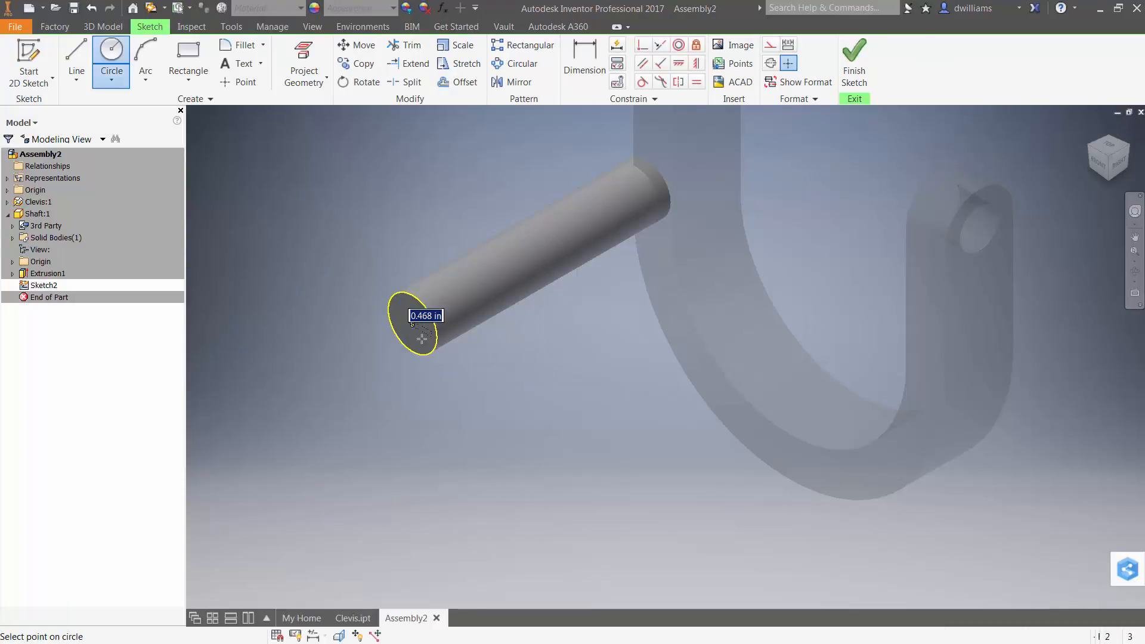
click(422, 338)
Step: Dimension the end-face circle's diameter with the parameter Hole_Dia and finish the sketch
right_click(331, 274)
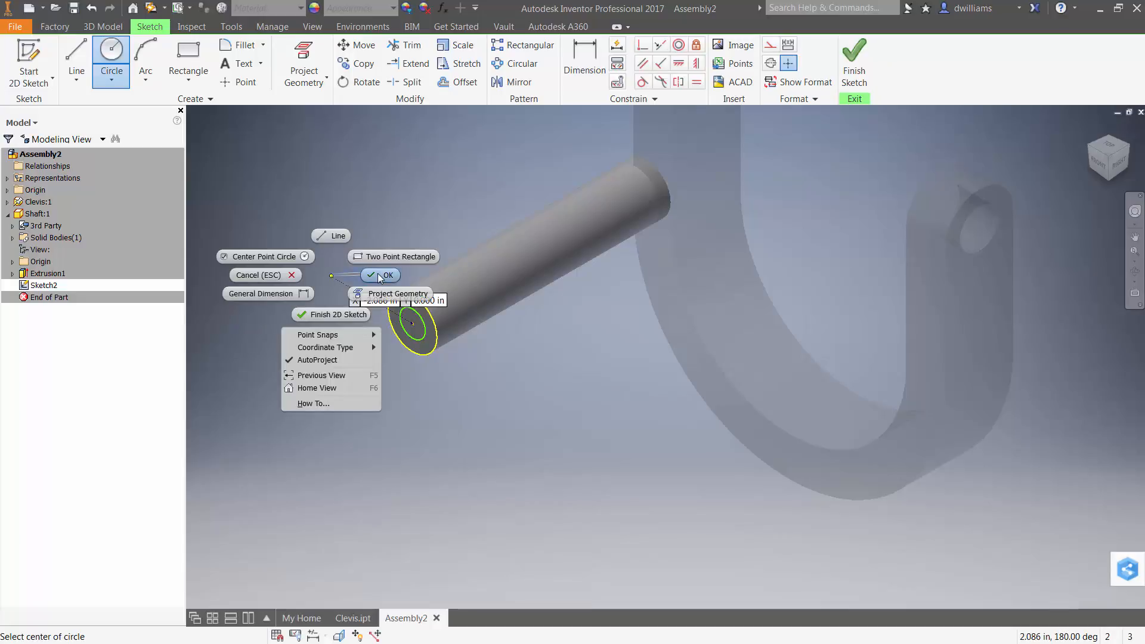
click(262, 294)
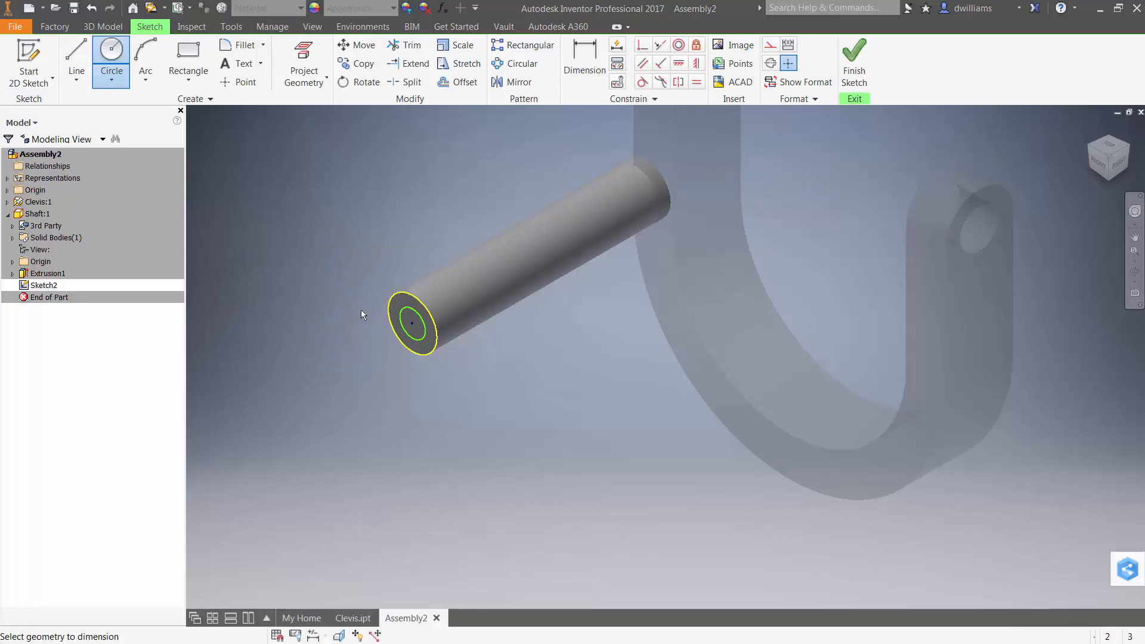
click(427, 334)
click(445, 239)
click(479, 292)
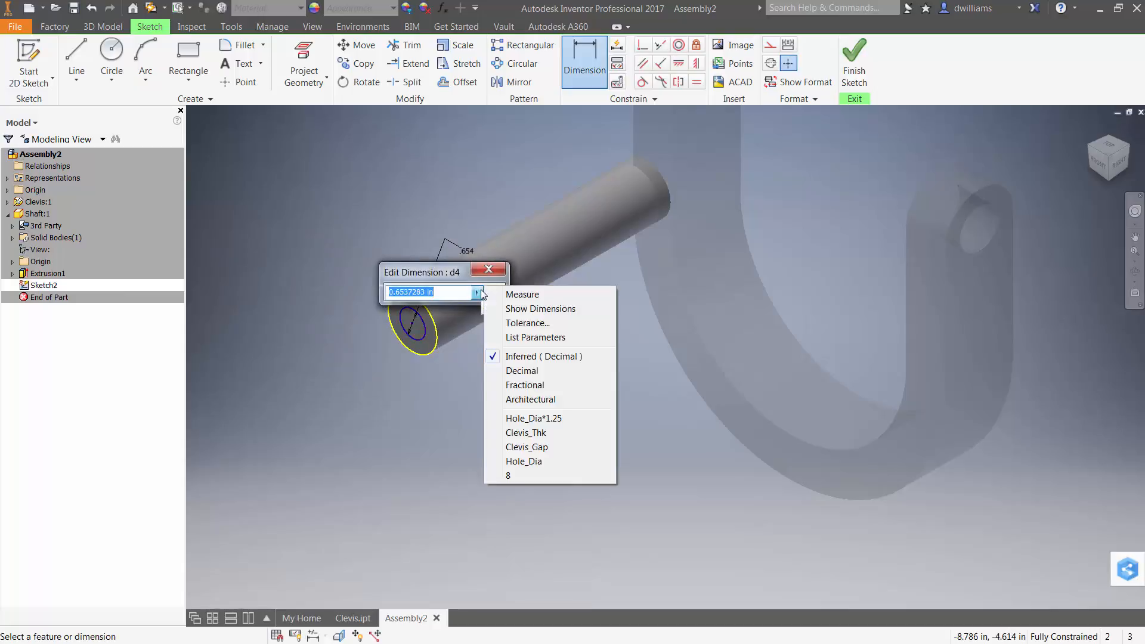
click(535, 336)
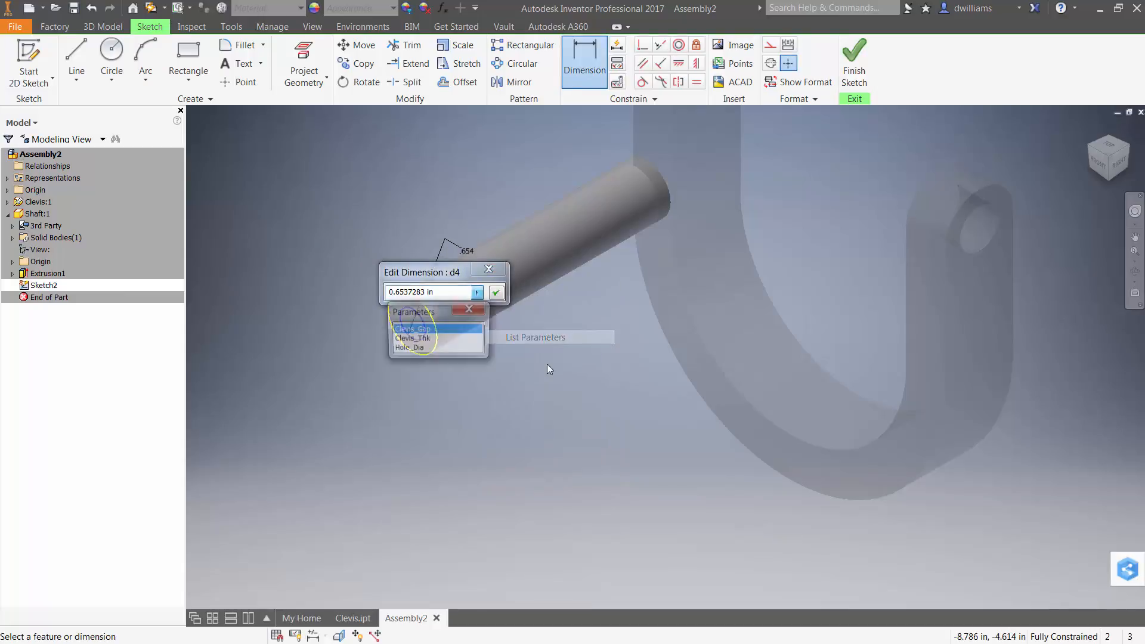
click(409, 347)
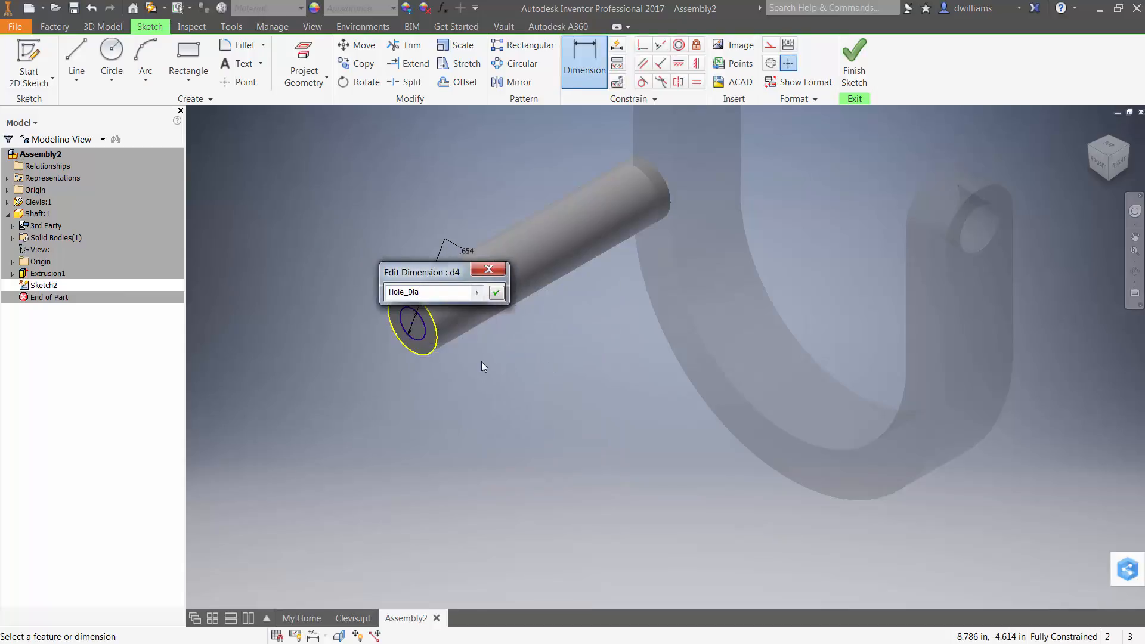
click(496, 292)
right_click(335, 262)
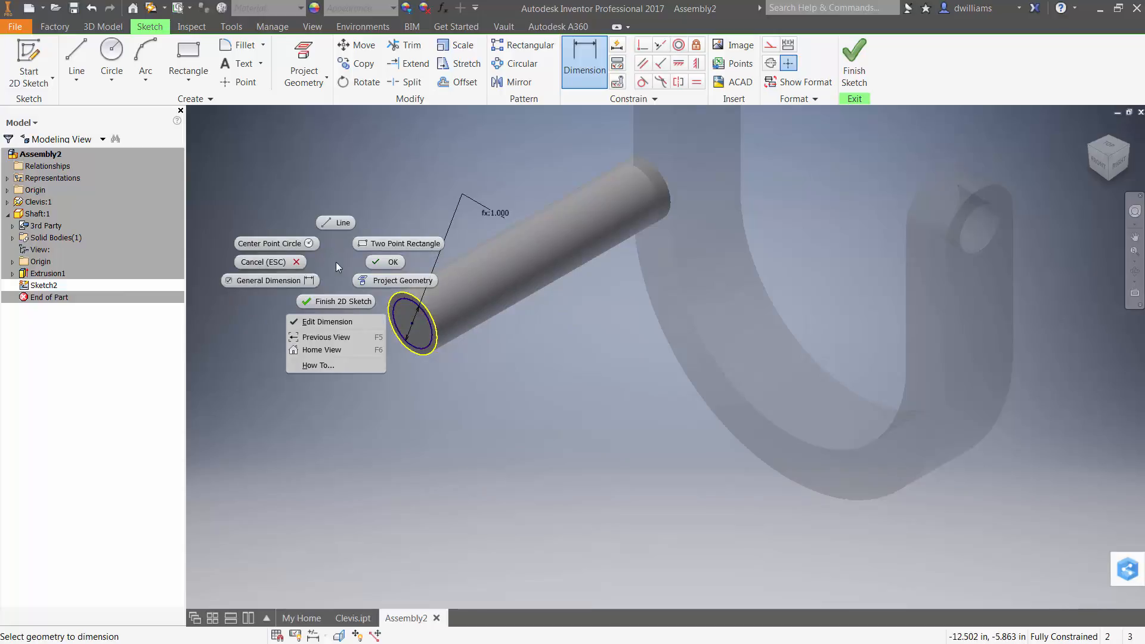
click(345, 301)
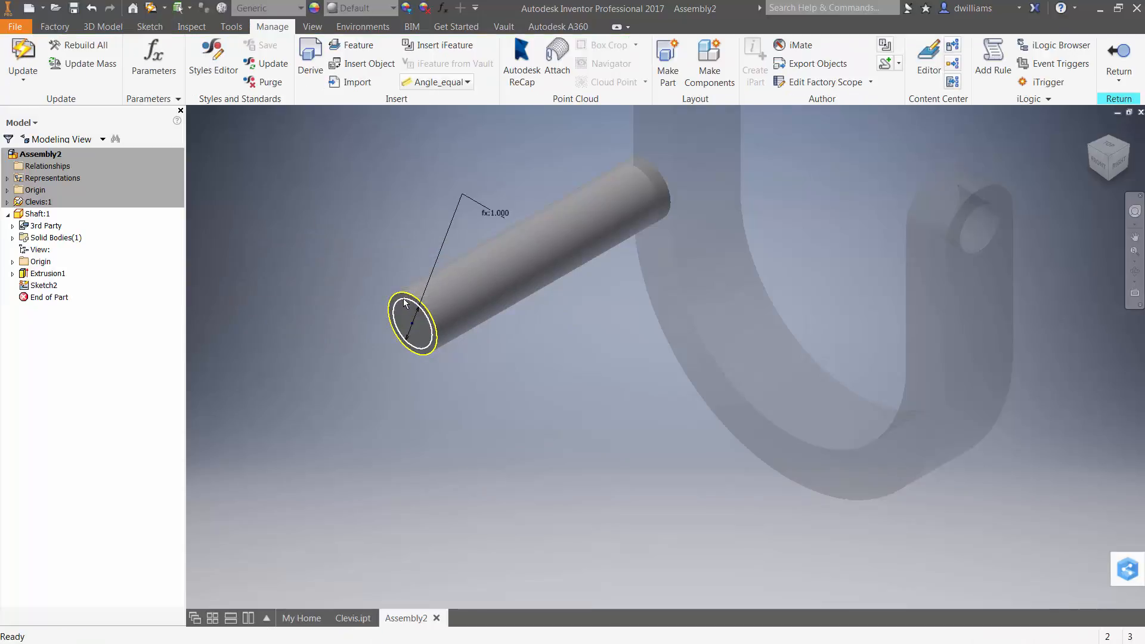
Step: Extrude the inner circle on the shaft's end outward by Clevis_Thk, joined to the shaft
click(403, 301)
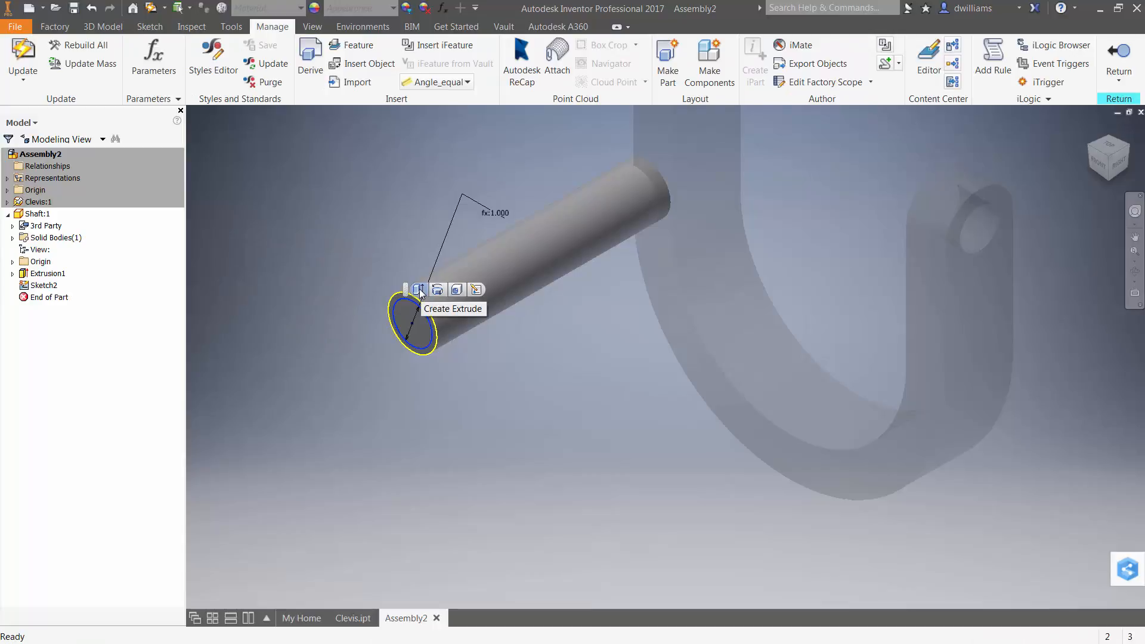
click(420, 289)
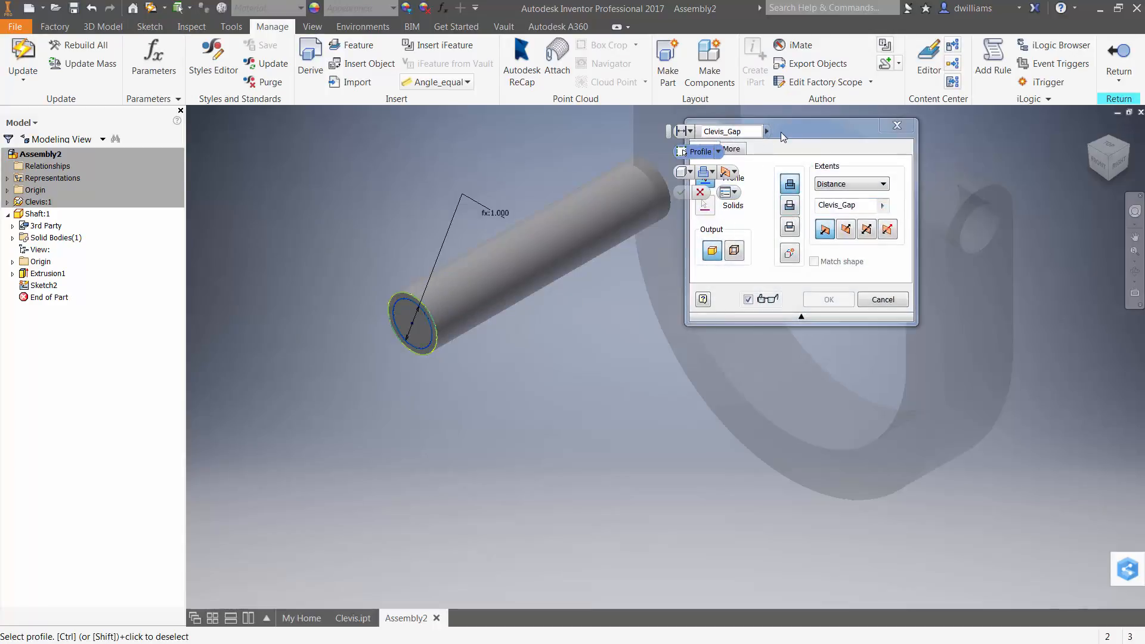
drag(788, 138, 889, 170)
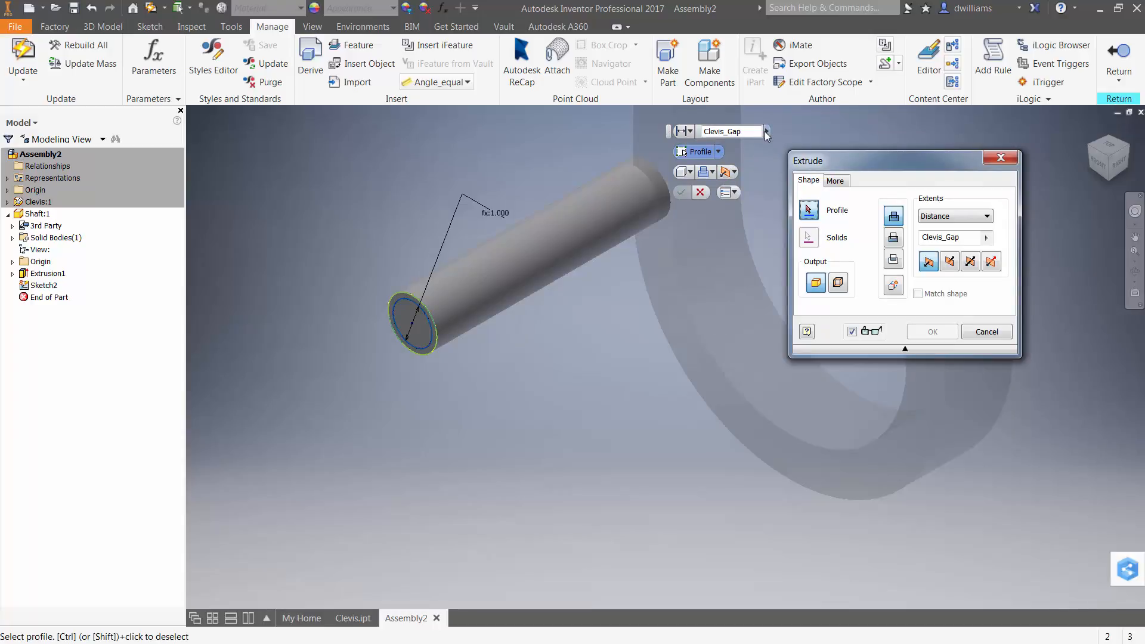
click(767, 132)
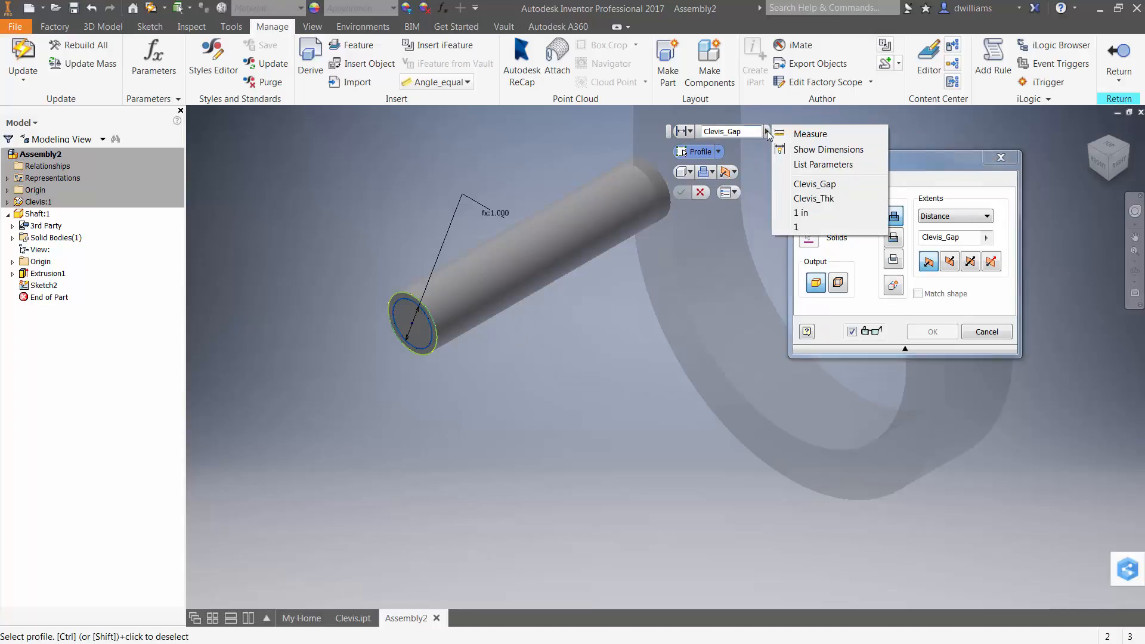
click(814, 199)
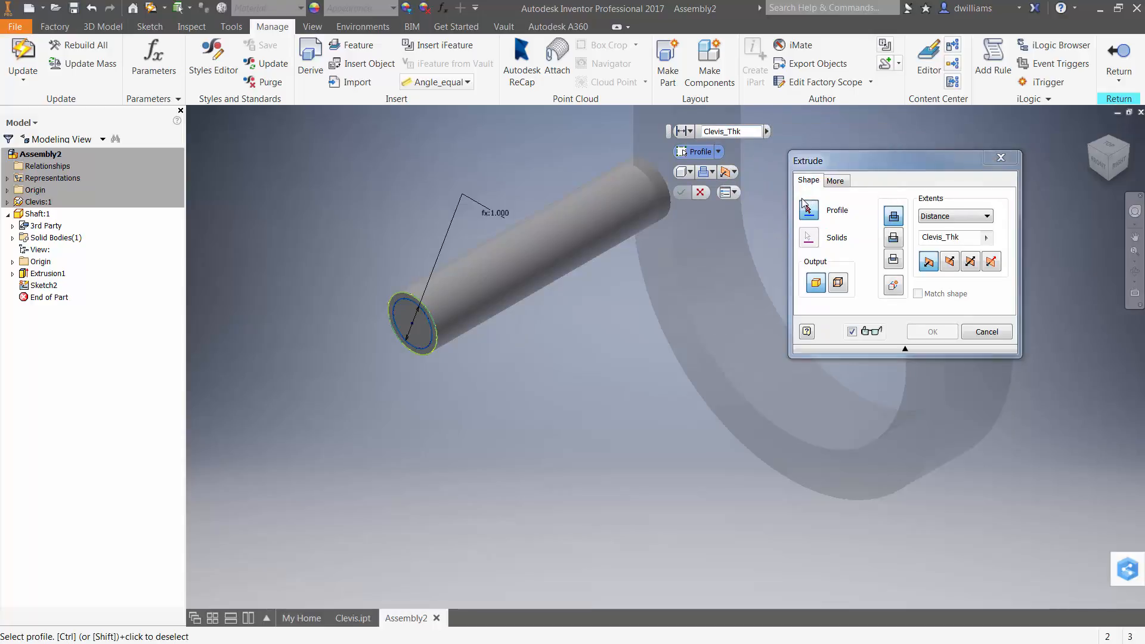
click(420, 339)
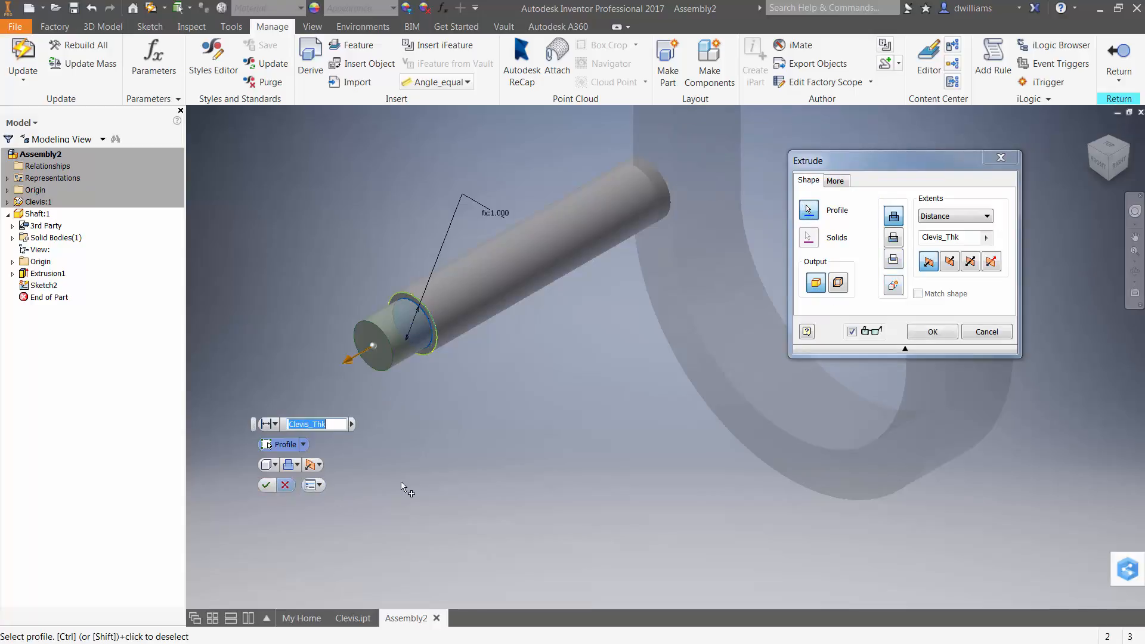
right_click(428, 456)
key(Return)
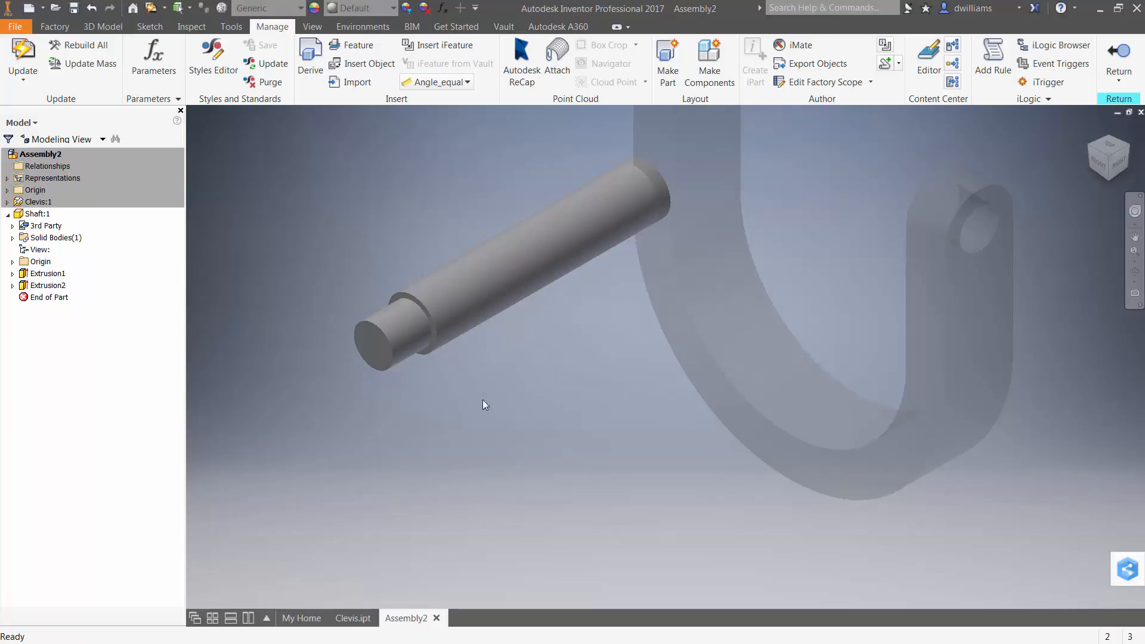
Step: Mirror the reduced-diameter end extrusion about the shaft's XY Plane to the opposite end
middle_drag(561, 380, 503, 442)
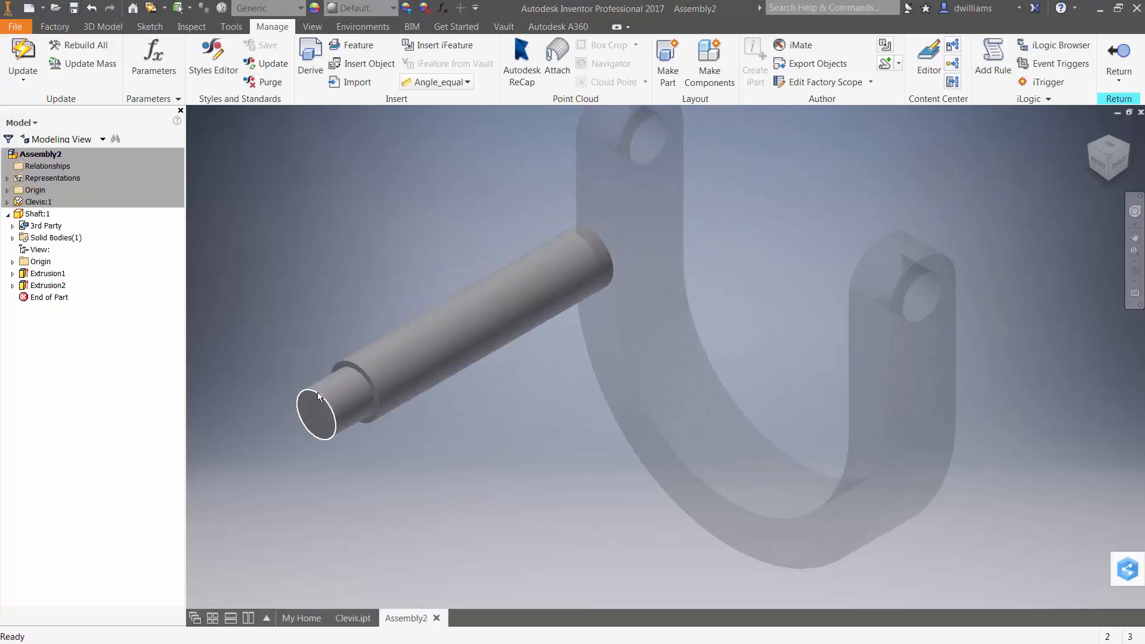
click(336, 398)
click(102, 26)
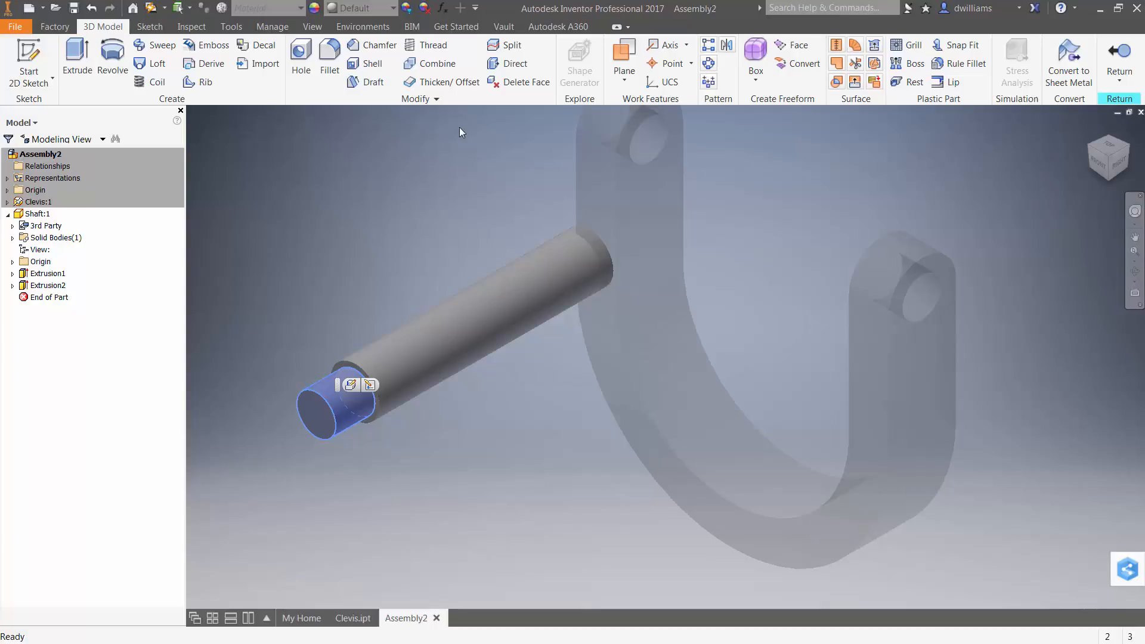
click(726, 44)
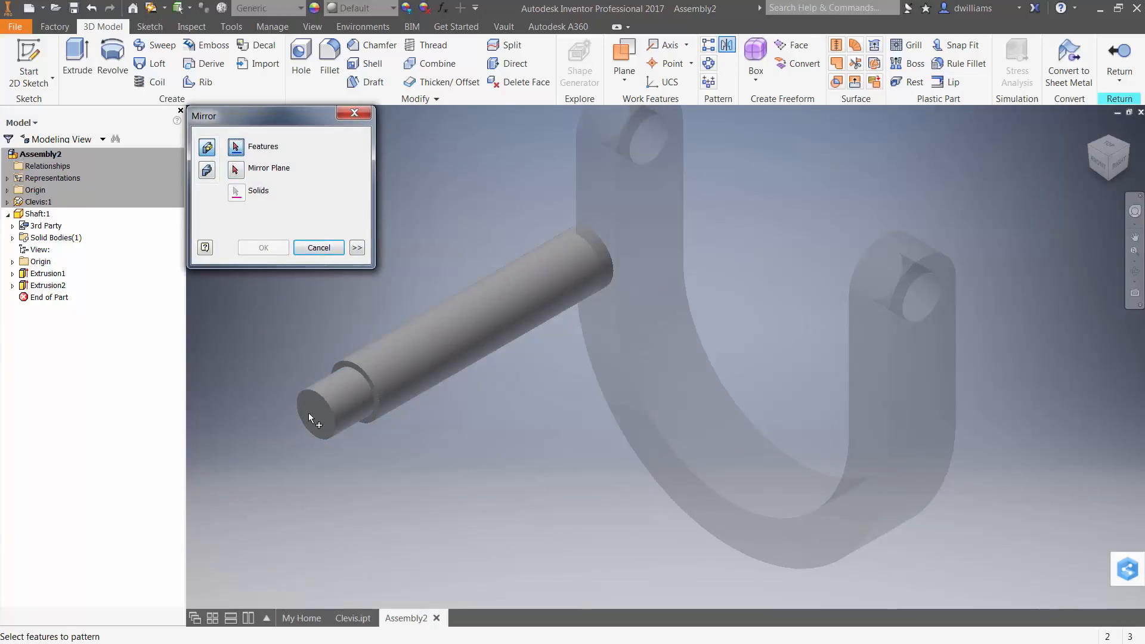
click(327, 403)
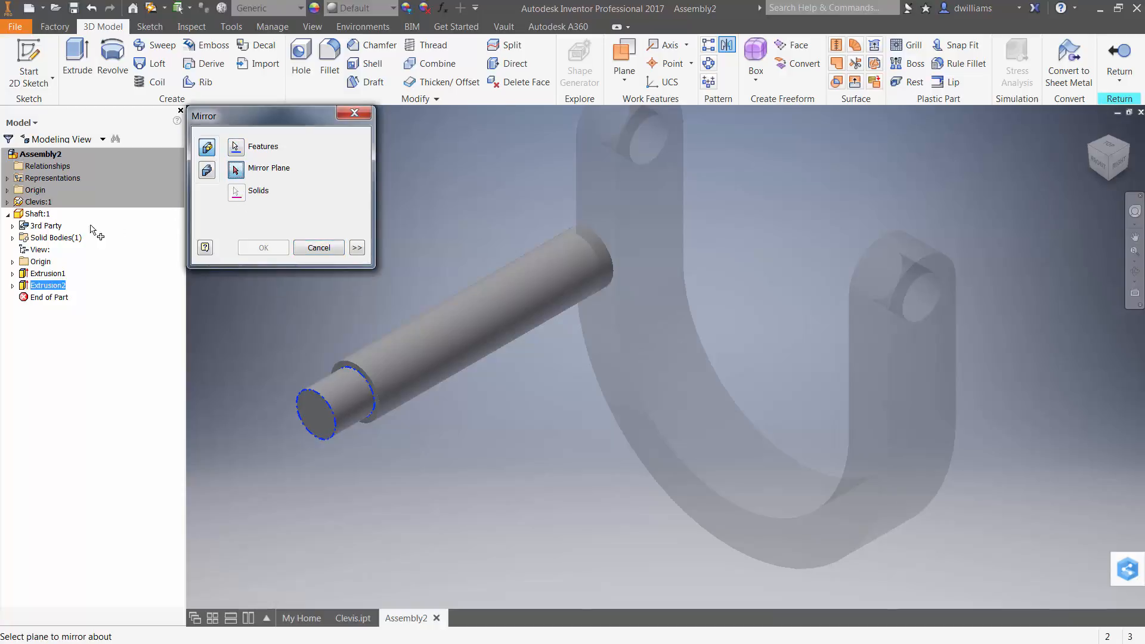
click(13, 263)
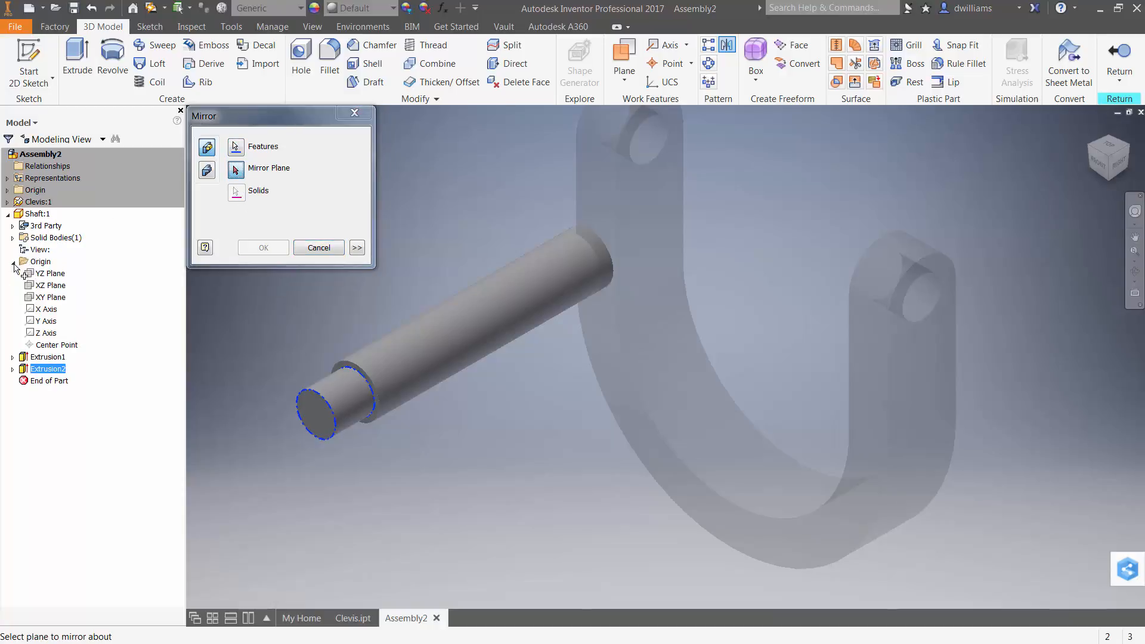
click(50, 297)
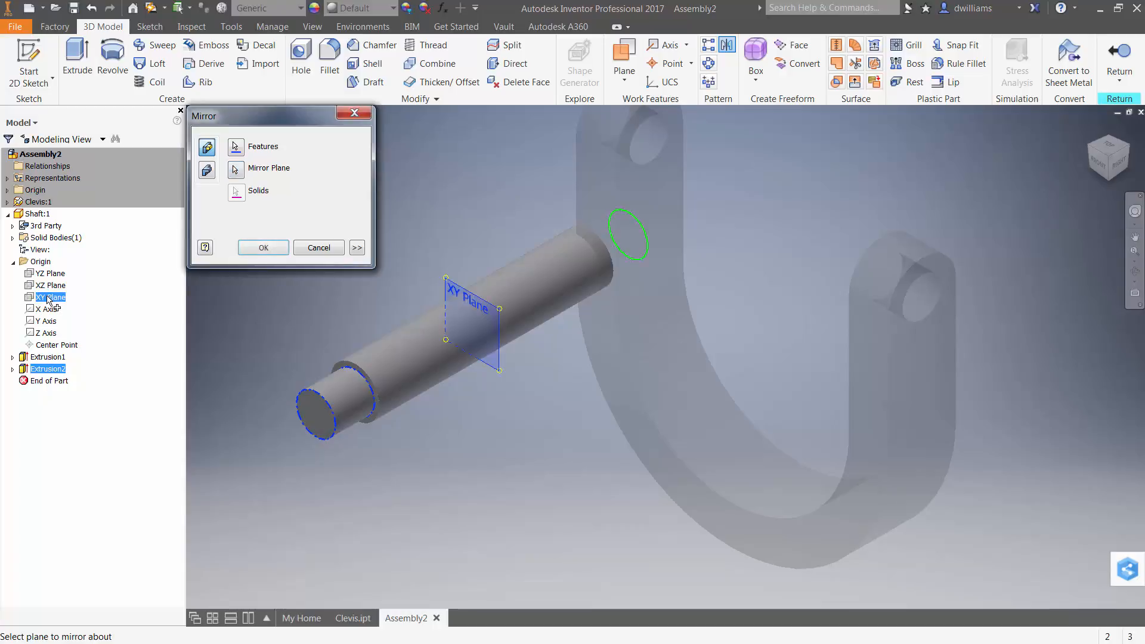
click(263, 247)
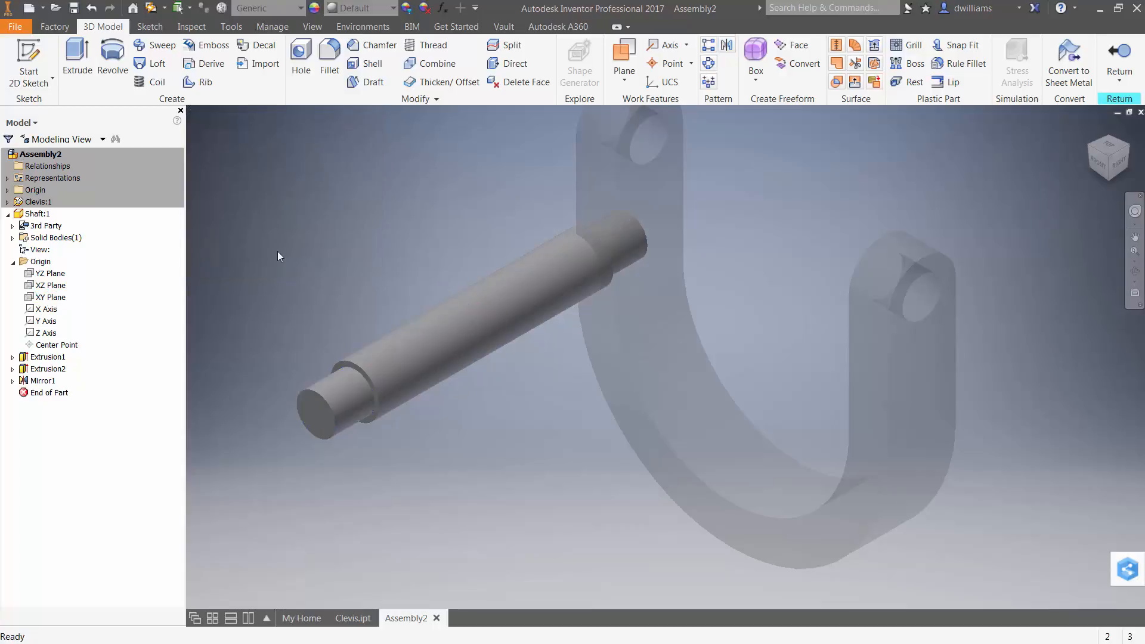
Step: Finish editing the shaft and constrain its shoulder edge to the clevis's hole edge with an Insert constraint
right_click(277, 251)
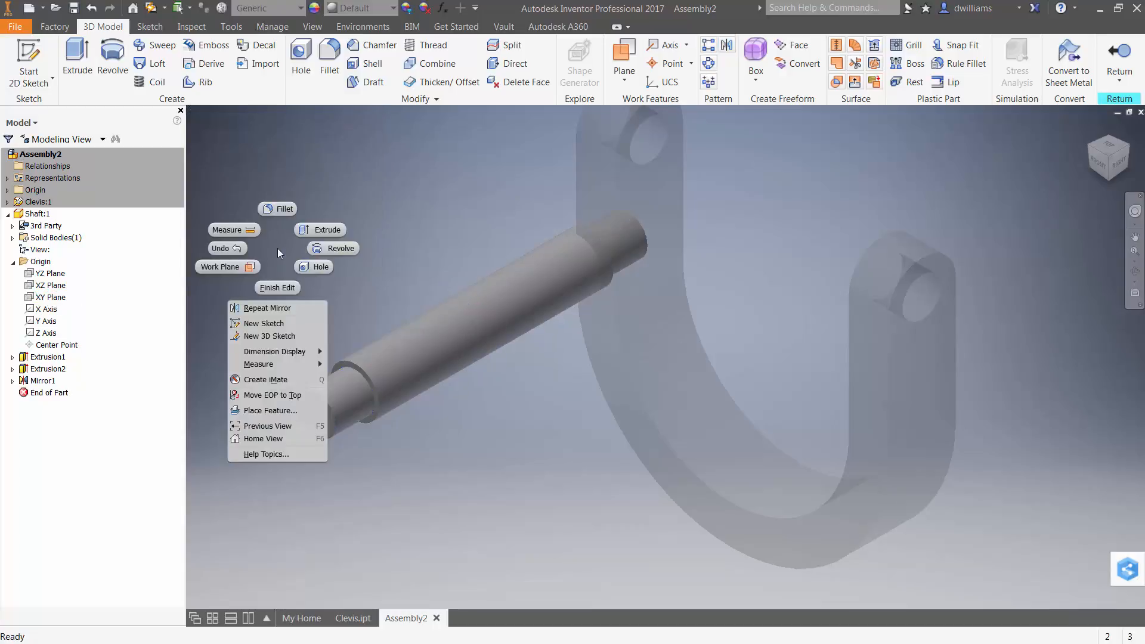
click(277, 287)
middle_drag(327, 262, 488, 267)
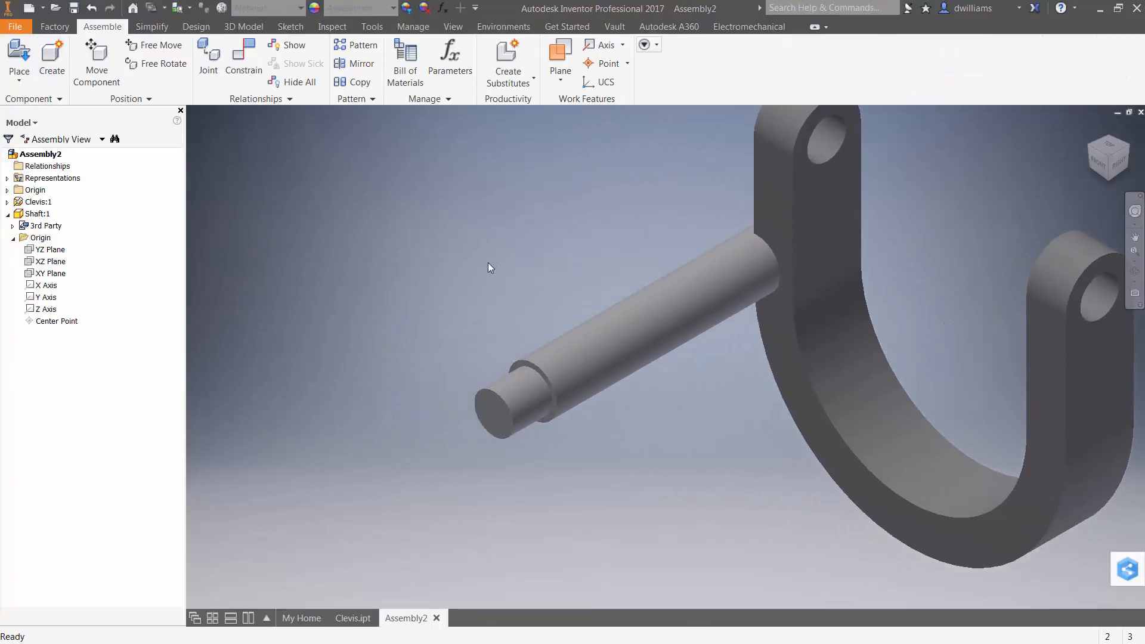
alt+drag(529, 365, 825, 164)
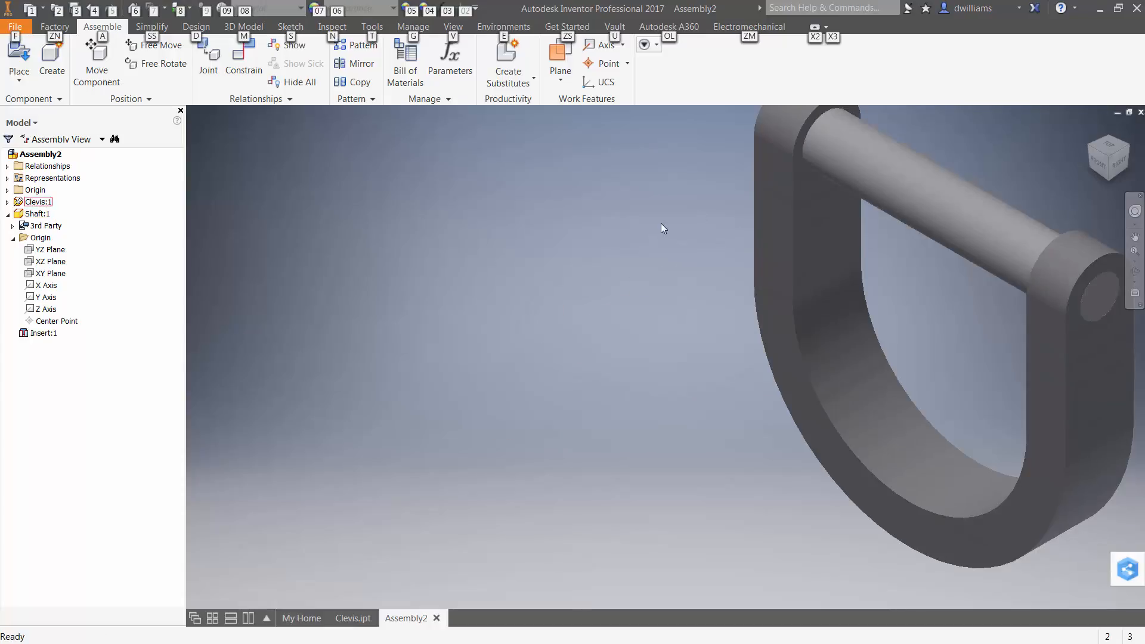
Step: Switch to the Clevis.xlsx workbook in Excel and set the Clevis_Thk value to 0.5 in
scroll(515, 250, down, 3)
middle_drag(515, 251, 352, 213)
scroll(353, 213, up, 5)
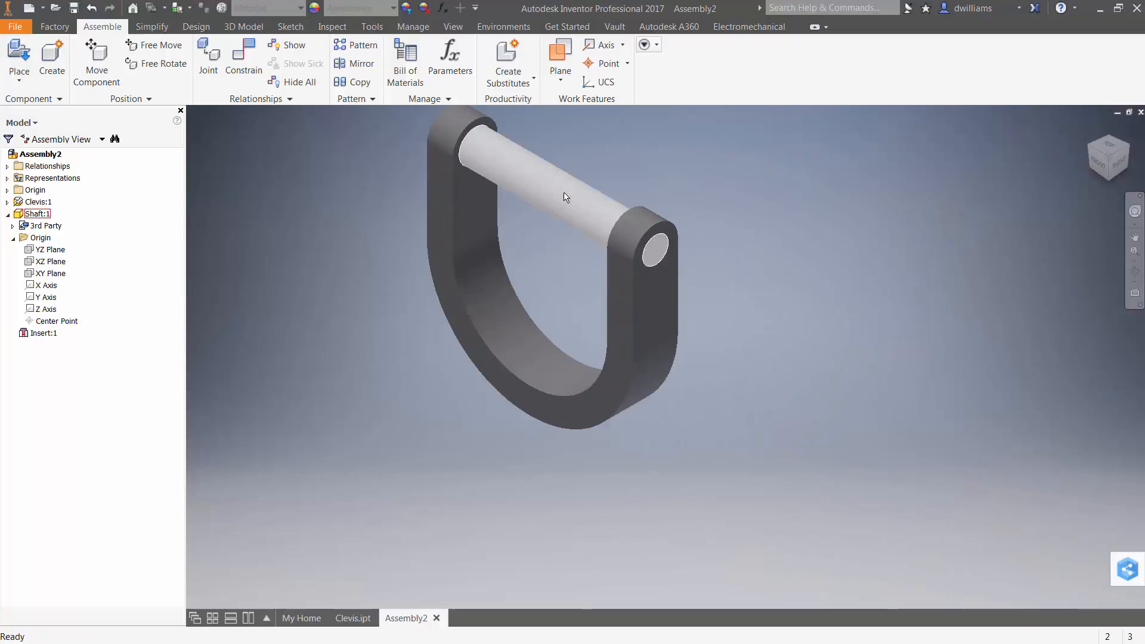
middle_drag(565, 196, 598, 313)
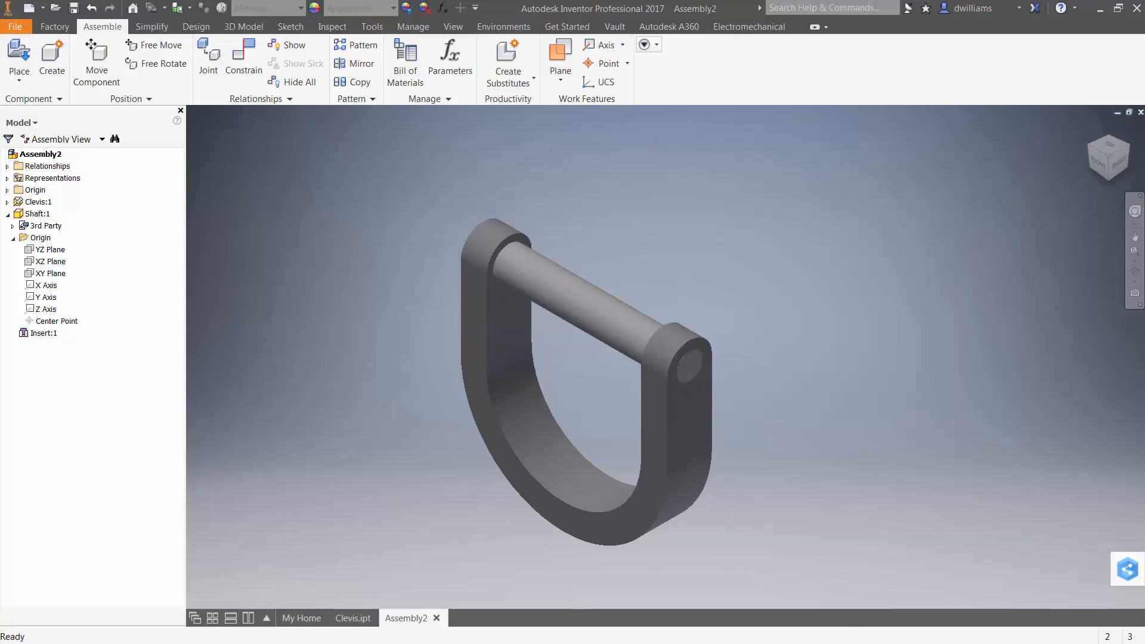
key(alt+Tab)
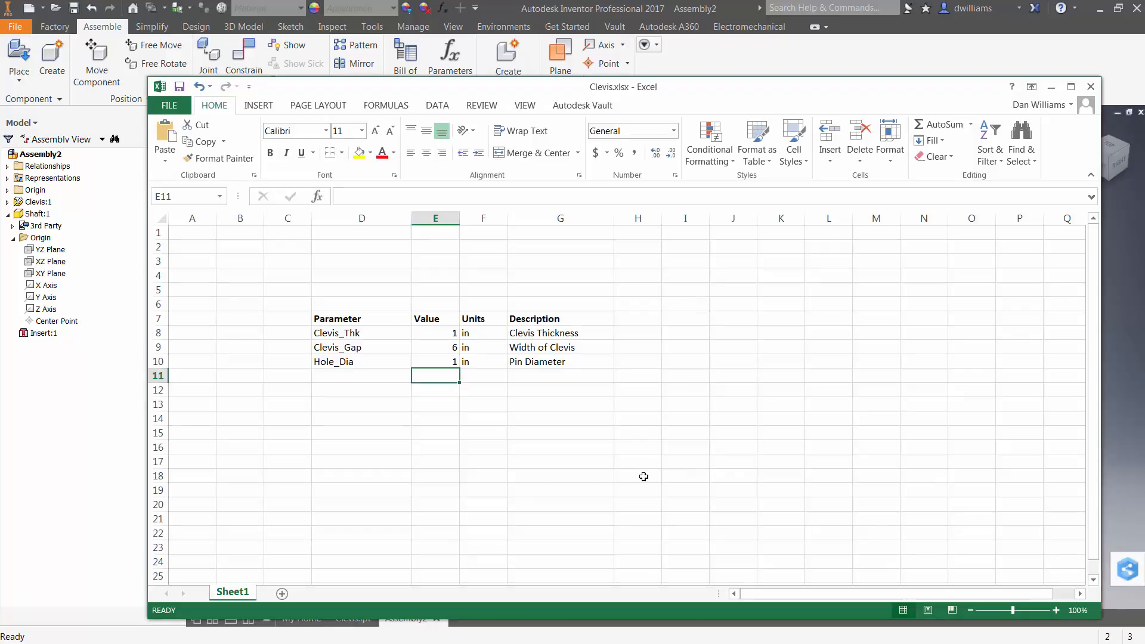
click(444, 333)
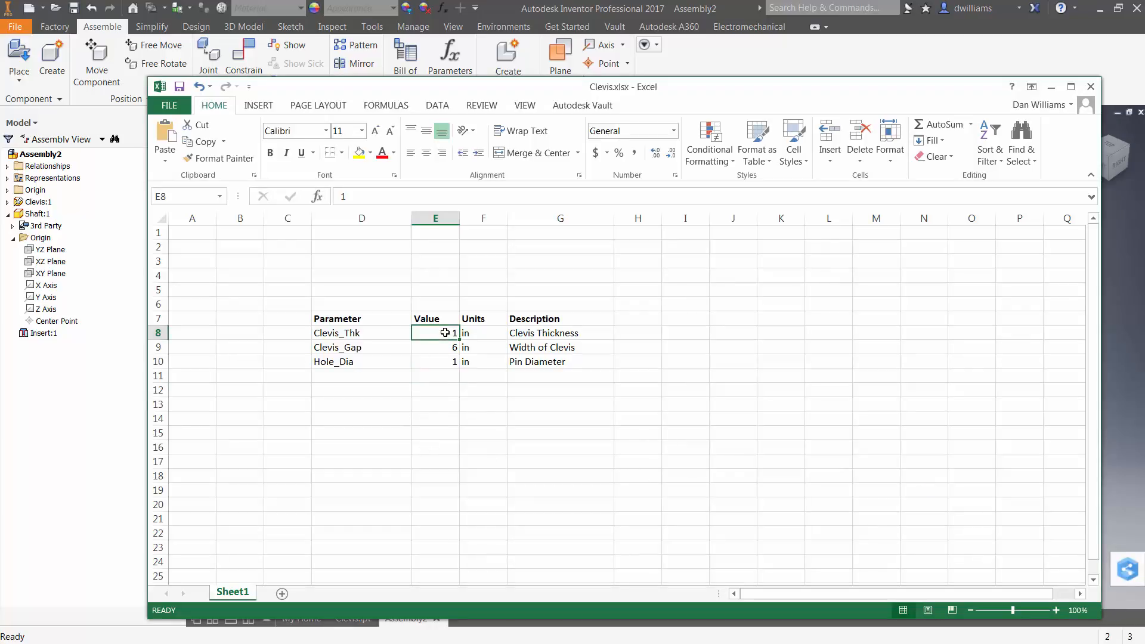
text(.5)
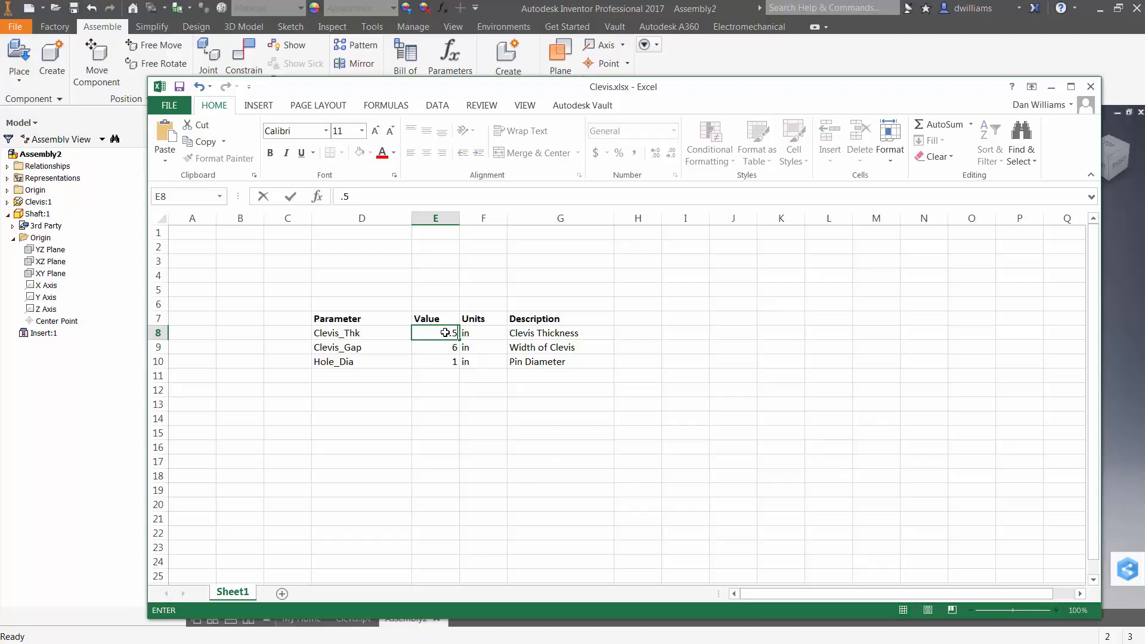
Step: Set the Clevis_Gap value to 8 in and return to the Inventor assembly
click(434, 346)
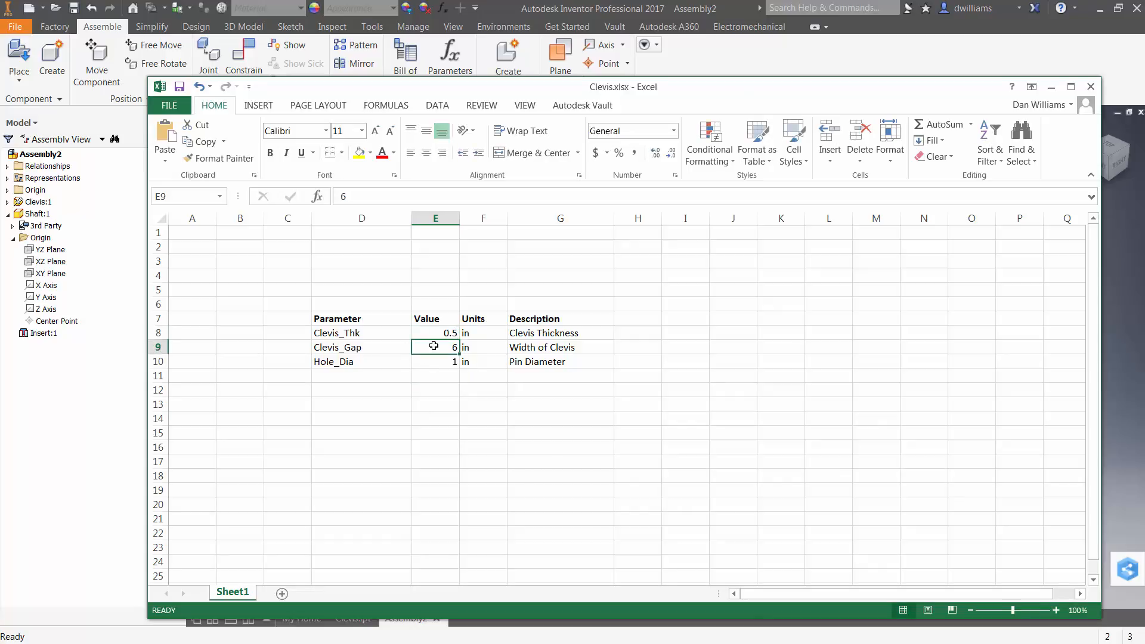
double_click(435, 346)
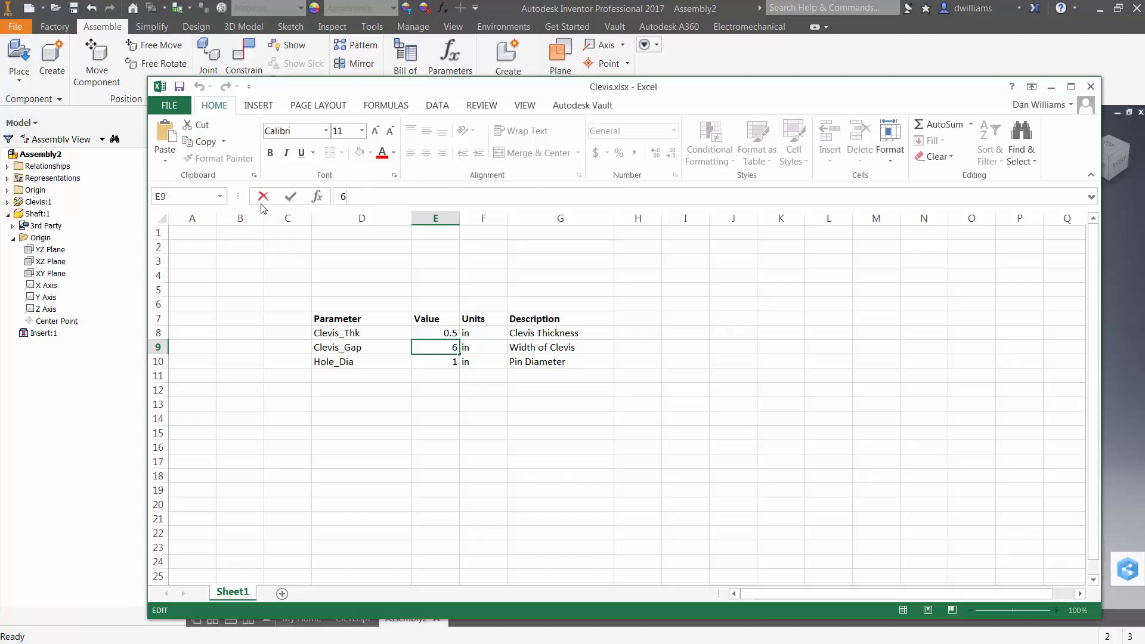
text(8)
drag(425, 348, 509, 359)
text(8)
click(447, 379)
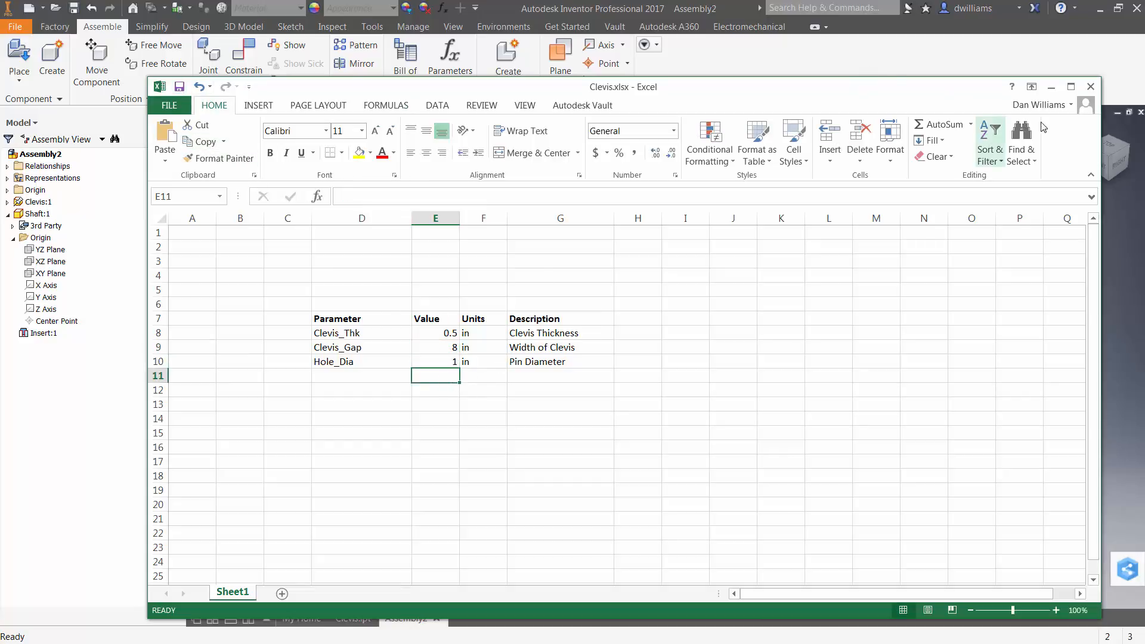
click(1051, 92)
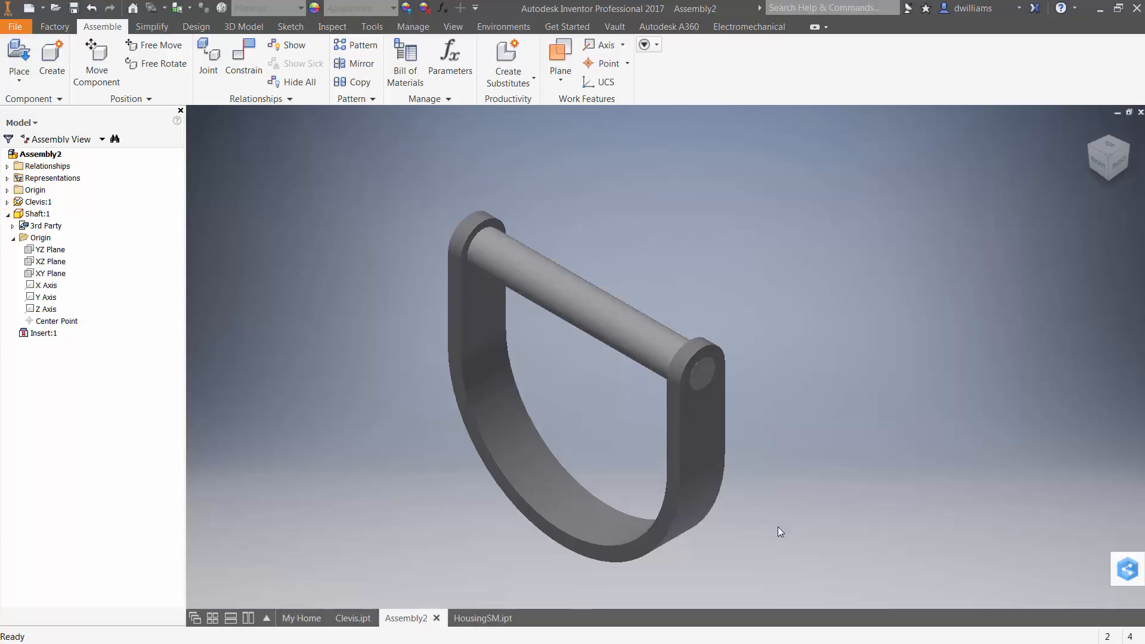
Step: Switch to HousingSM.ipt and examine its model and user parameters and which ones are marked for export
click(490, 619)
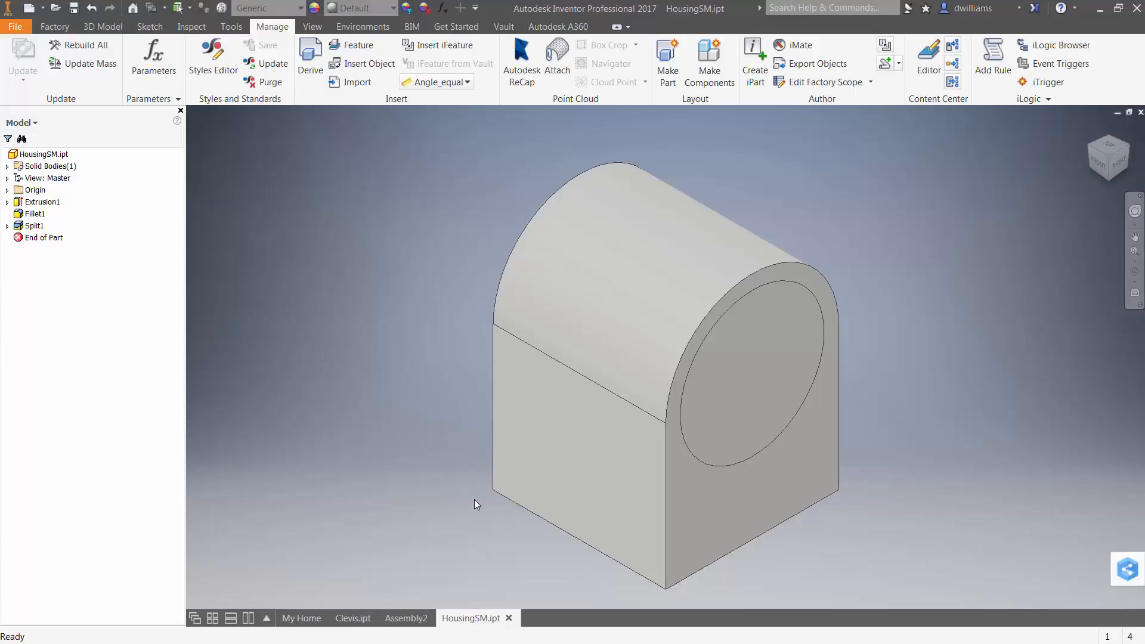
click(155, 58)
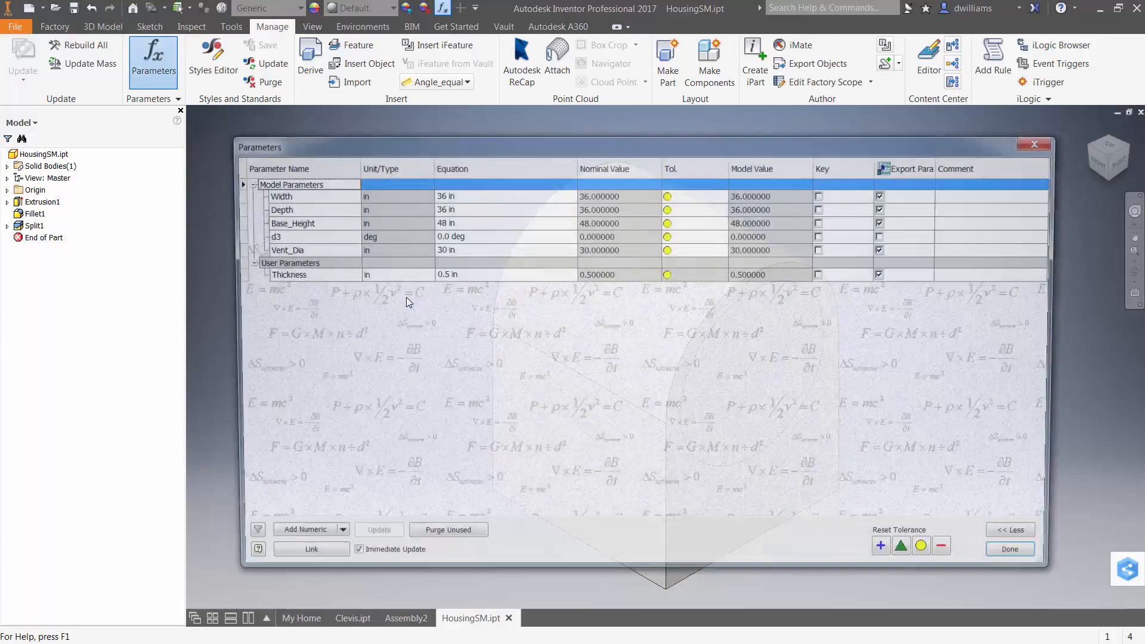
mouse_move(295, 192)
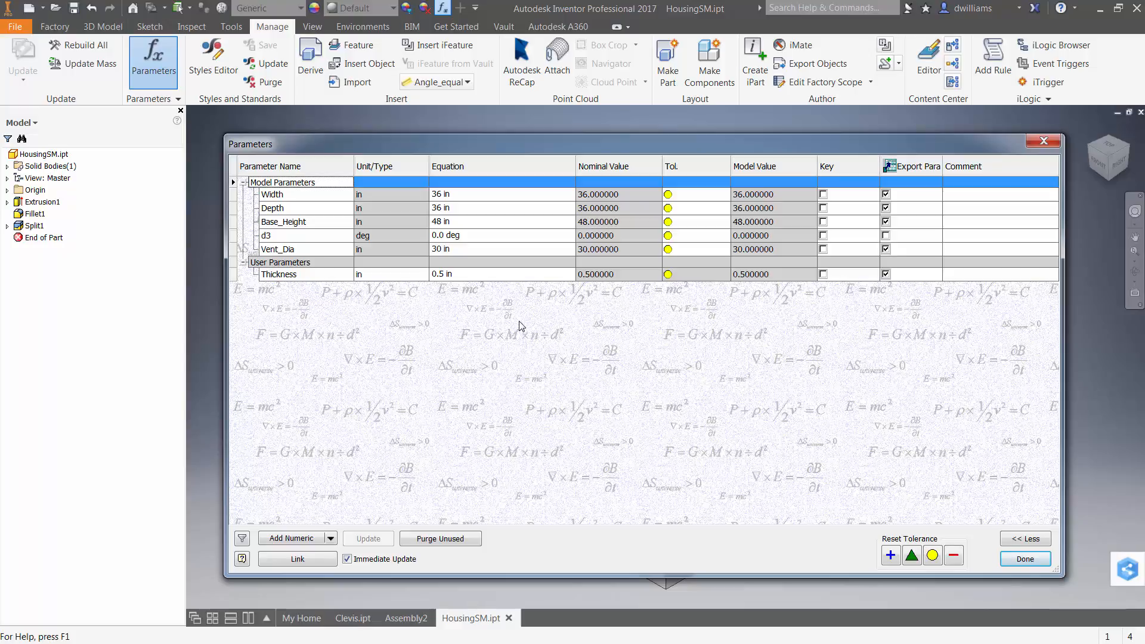
click(1024, 559)
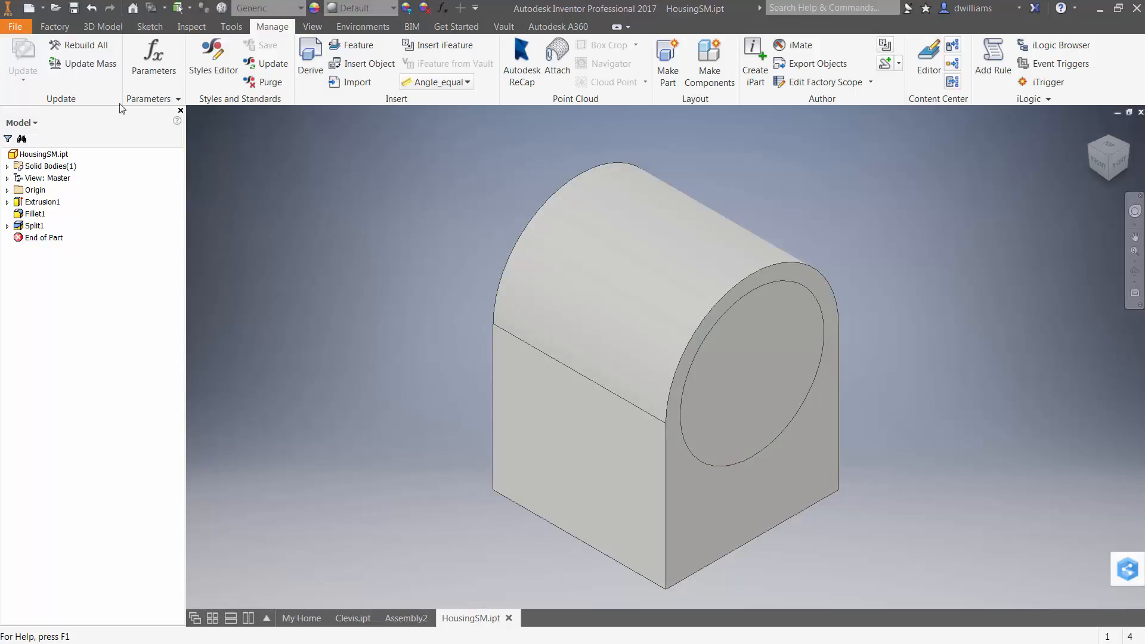
Step: Create a new part from the English Sheet Metal (in).ipt template and delete its empty initial sketch
click(30, 9)
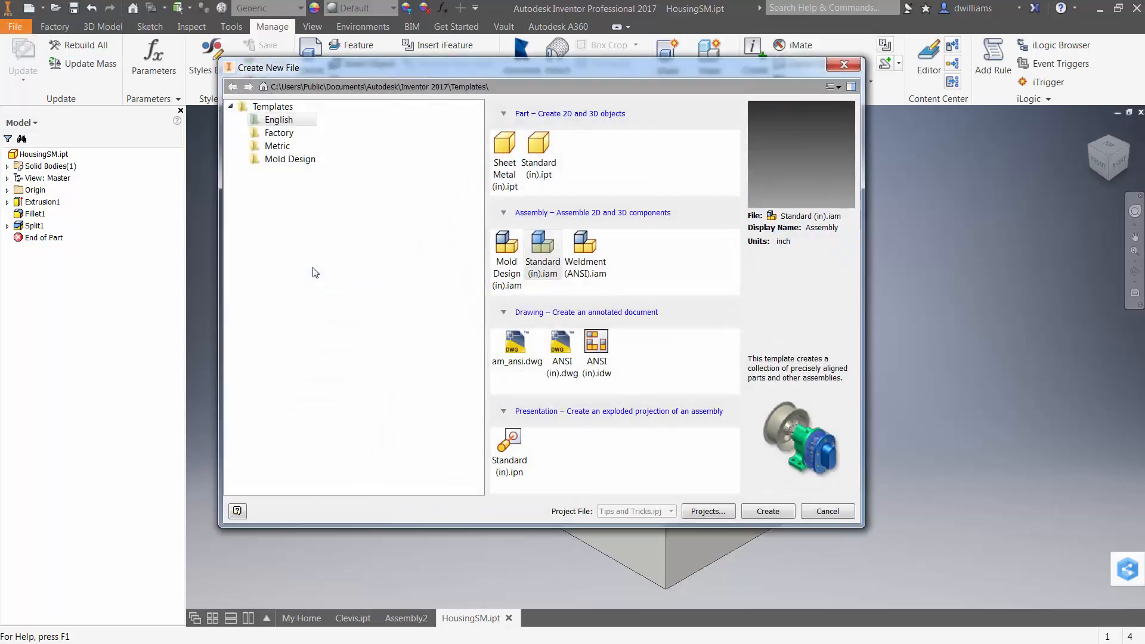
click(504, 152)
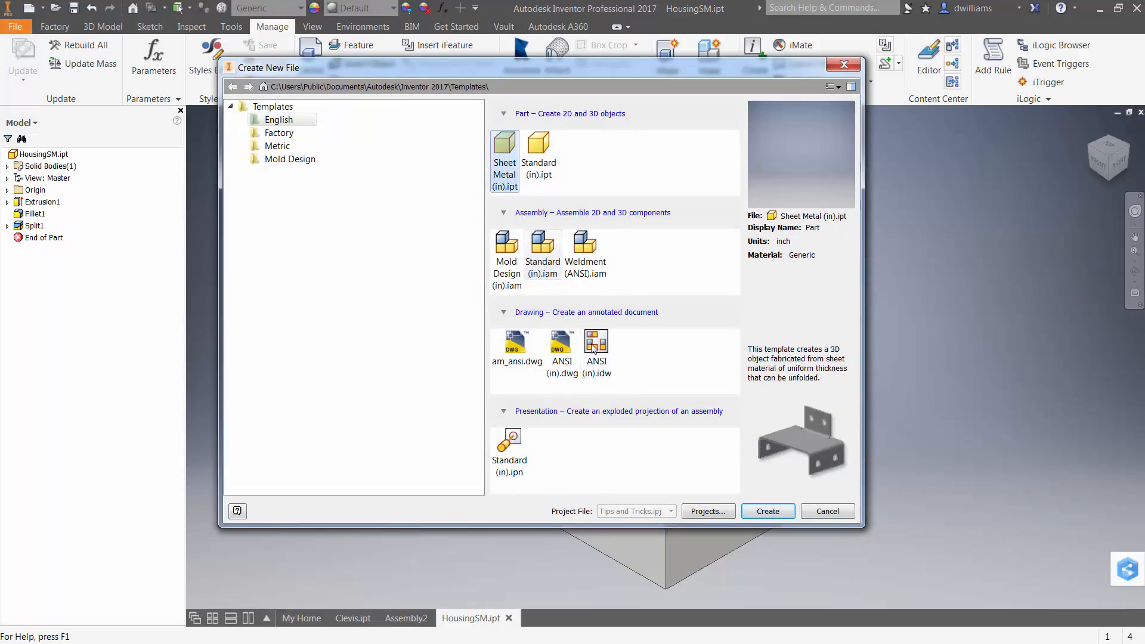
click(775, 513)
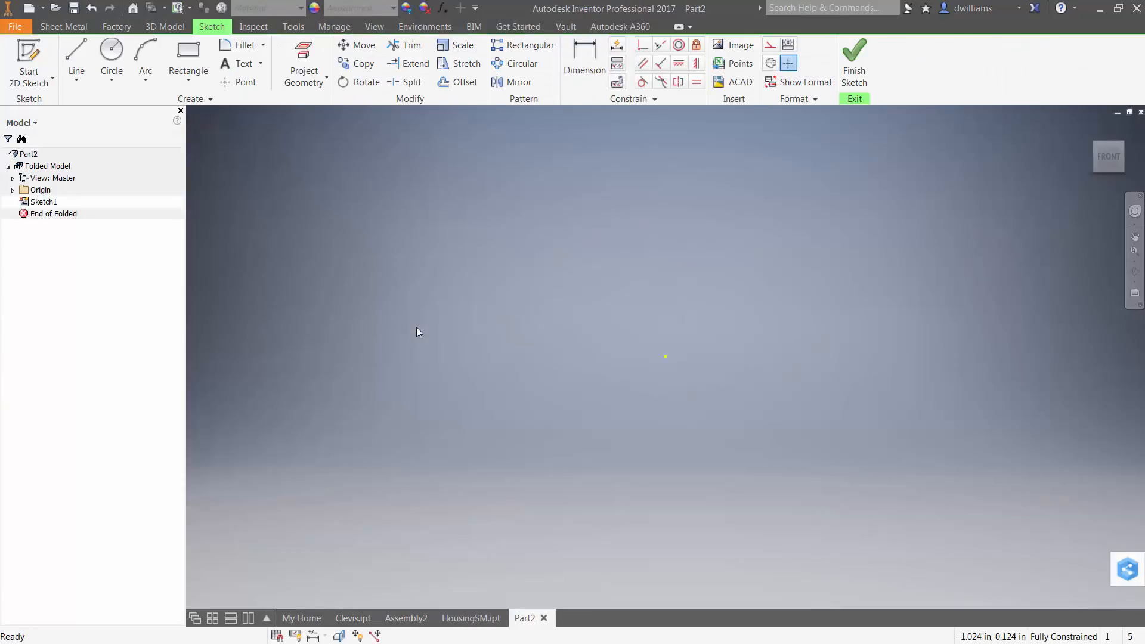
right_click(434, 307)
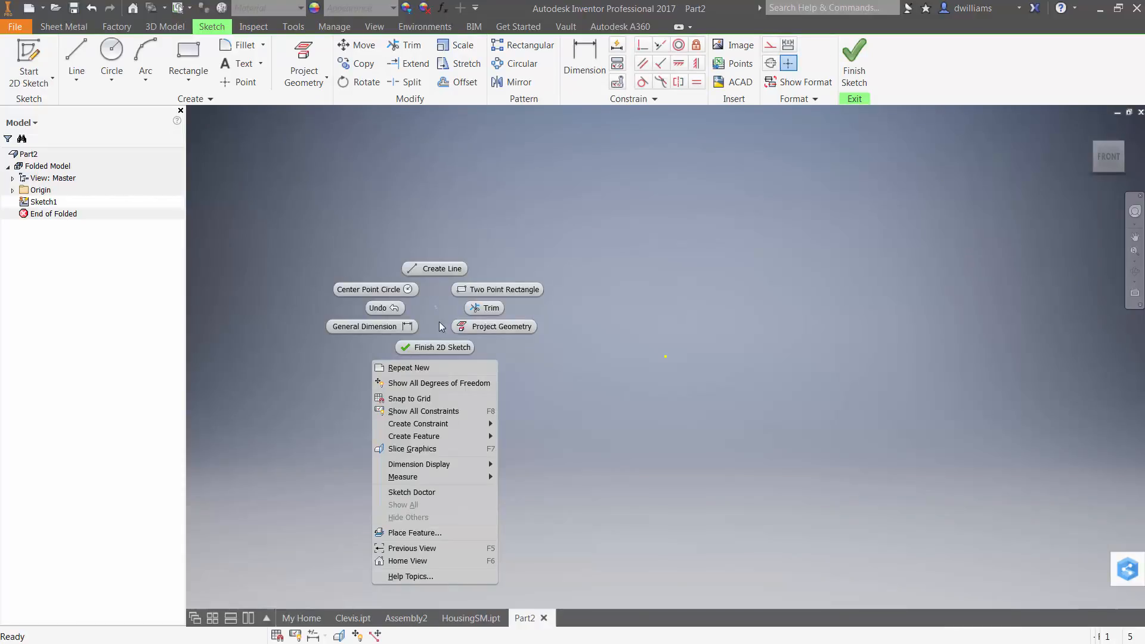
click(437, 346)
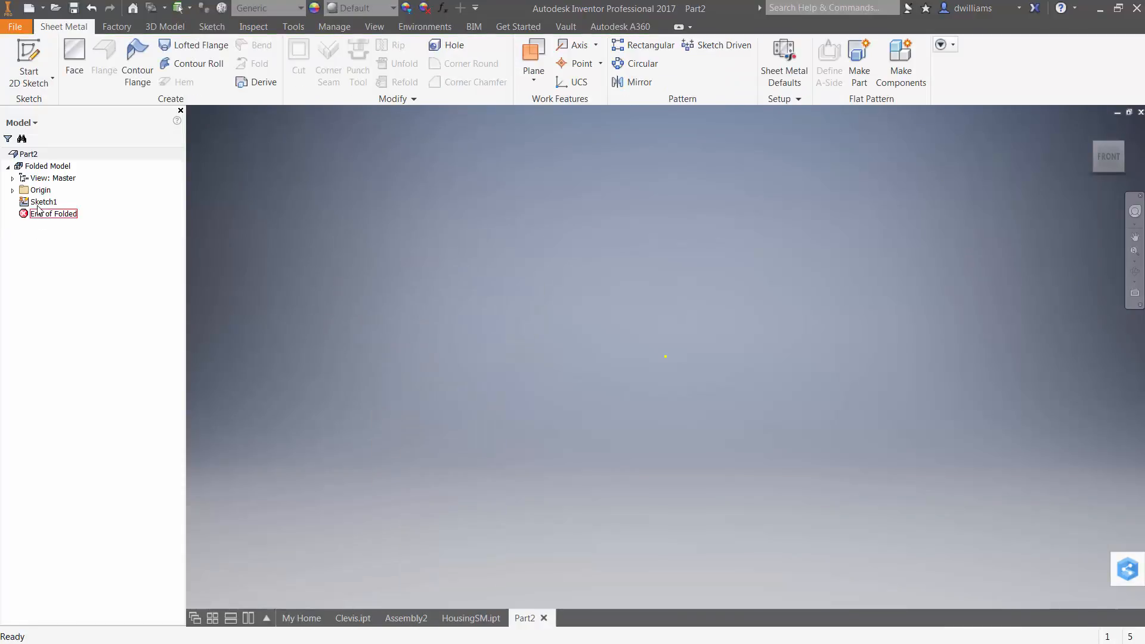
right_click(42, 202)
click(62, 240)
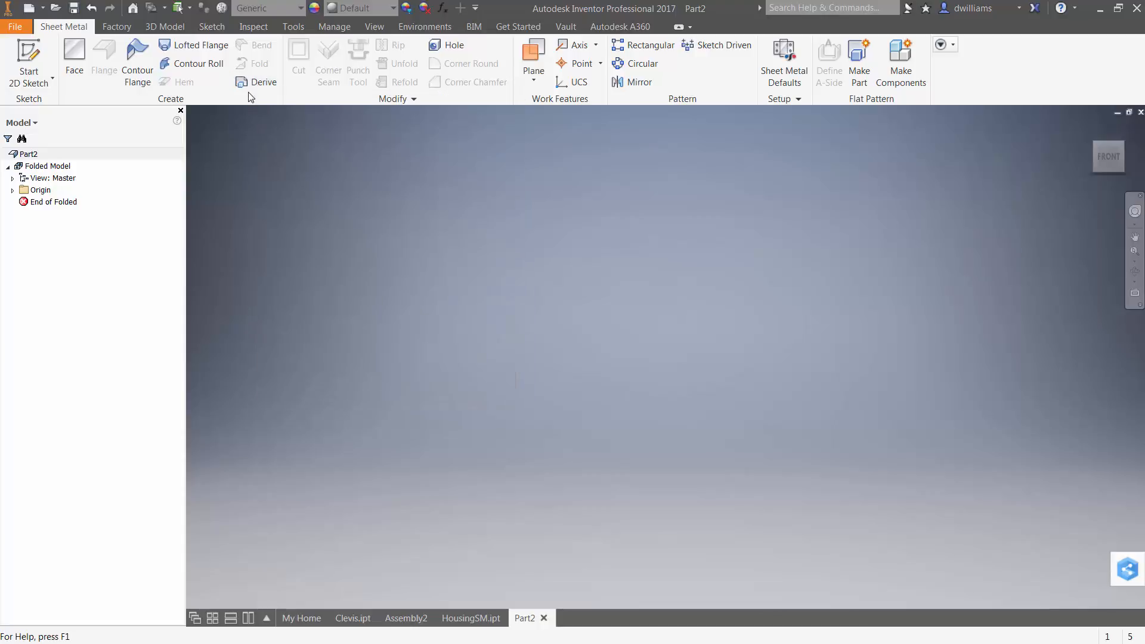
Step: Start deriving HousingSM.ipt into the new part, with the derive style set to body as work surface
click(258, 83)
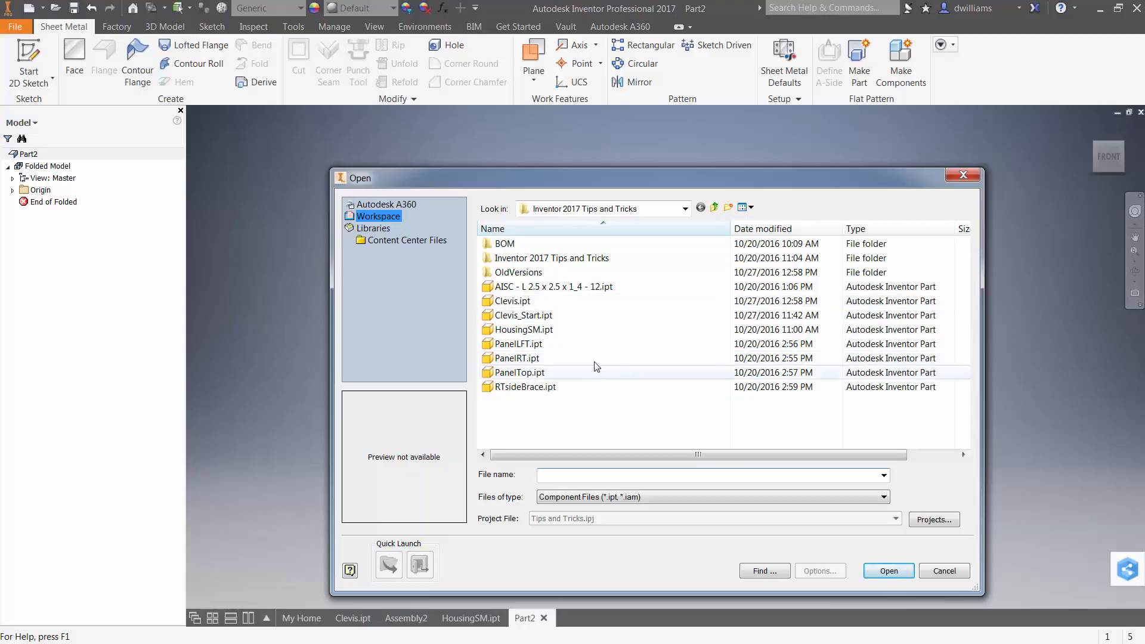
click(524, 329)
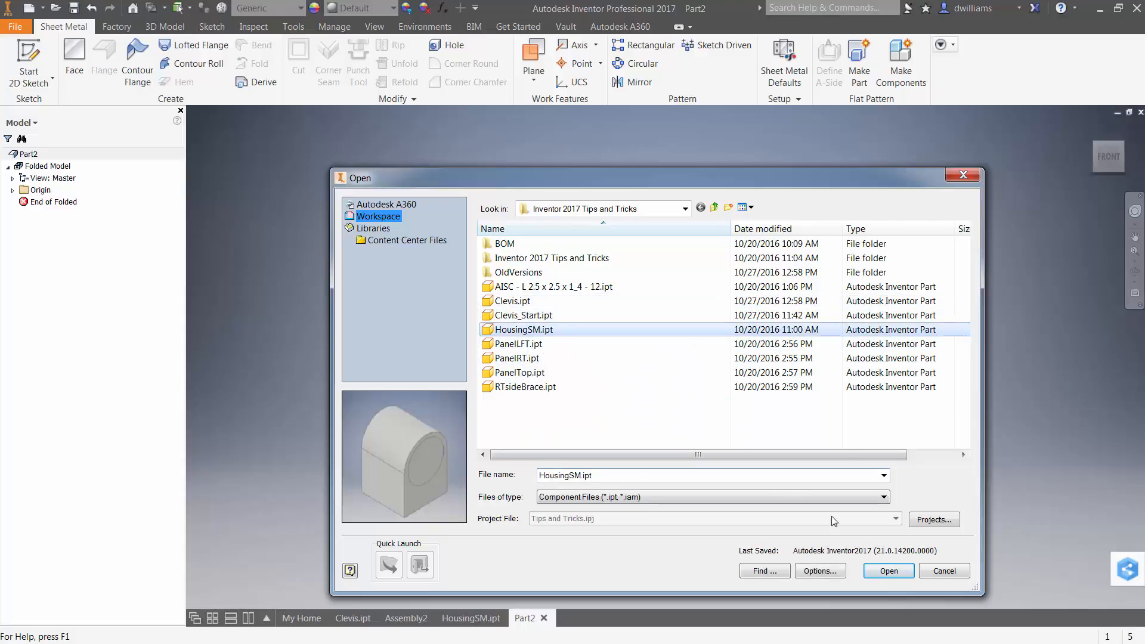
click(889, 570)
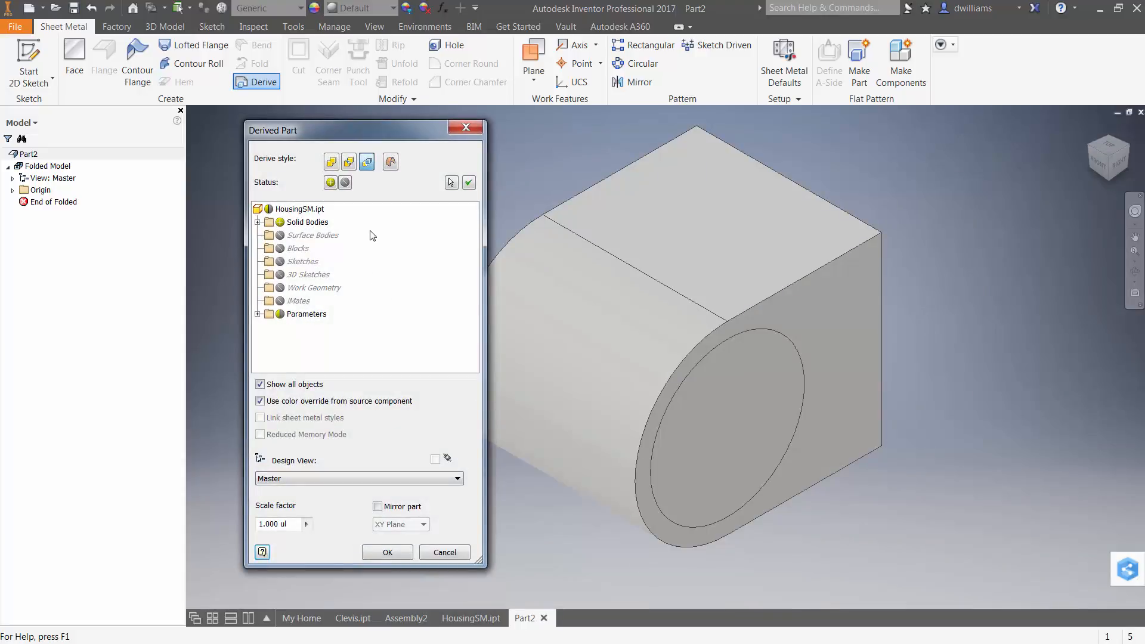
click(391, 163)
click(391, 162)
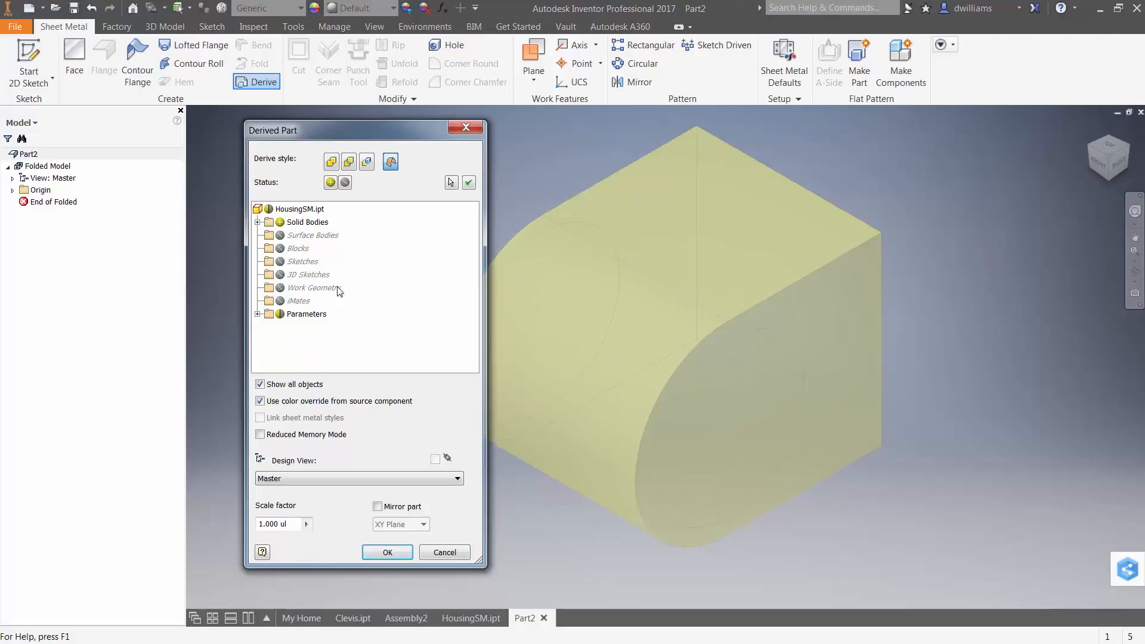
Step: Check the solid body and the model and user parameters included in the derive, and complete the derived part
click(257, 222)
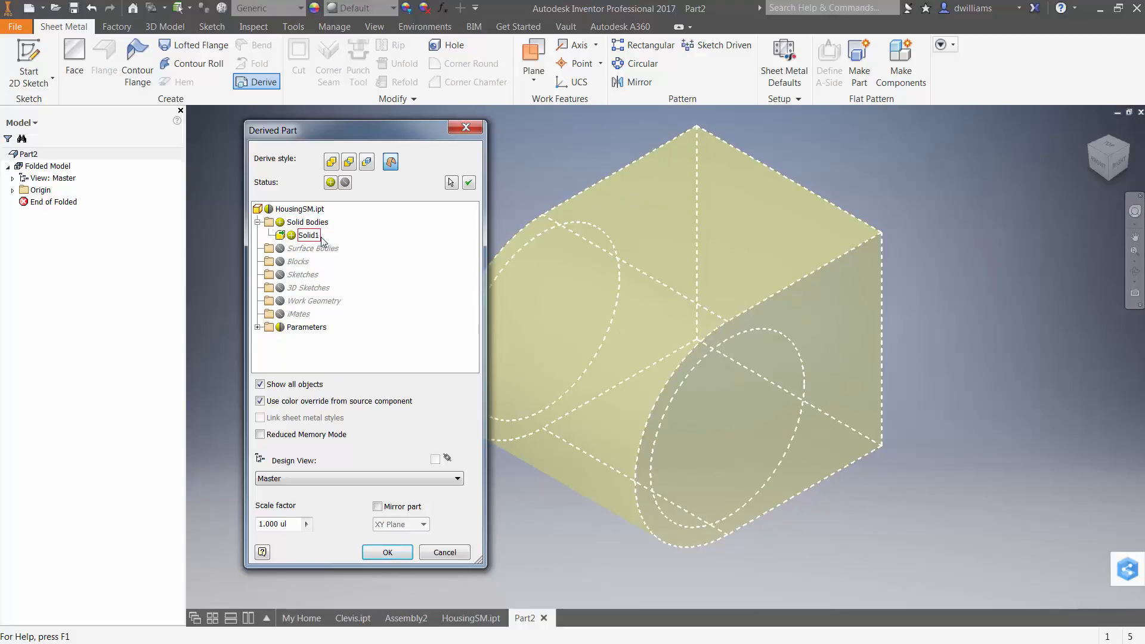
click(257, 222)
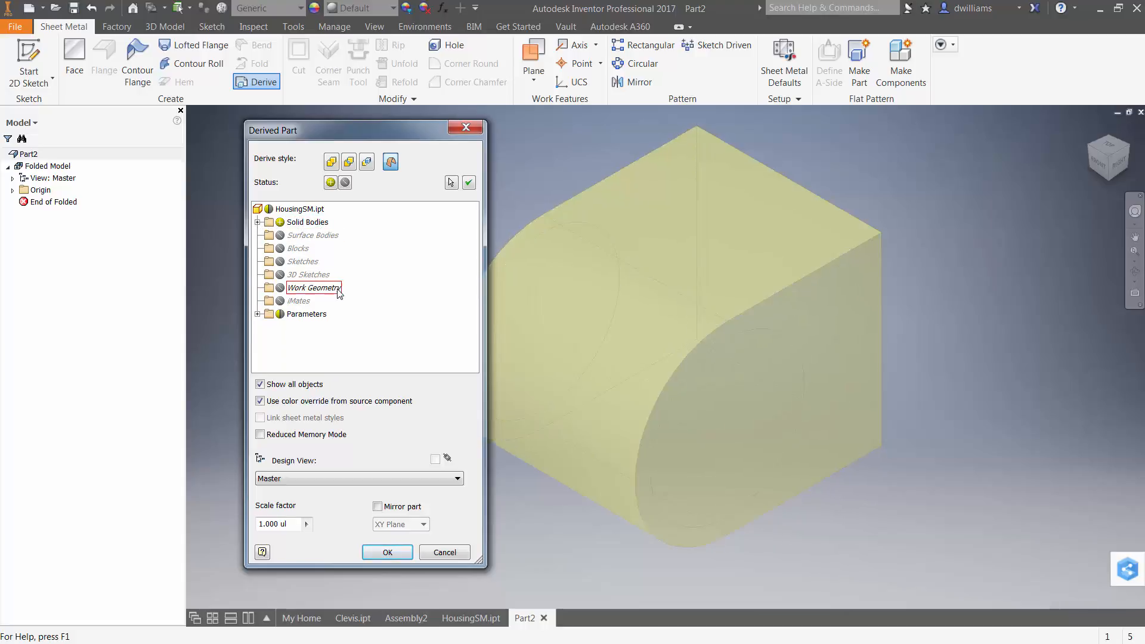
click(257, 314)
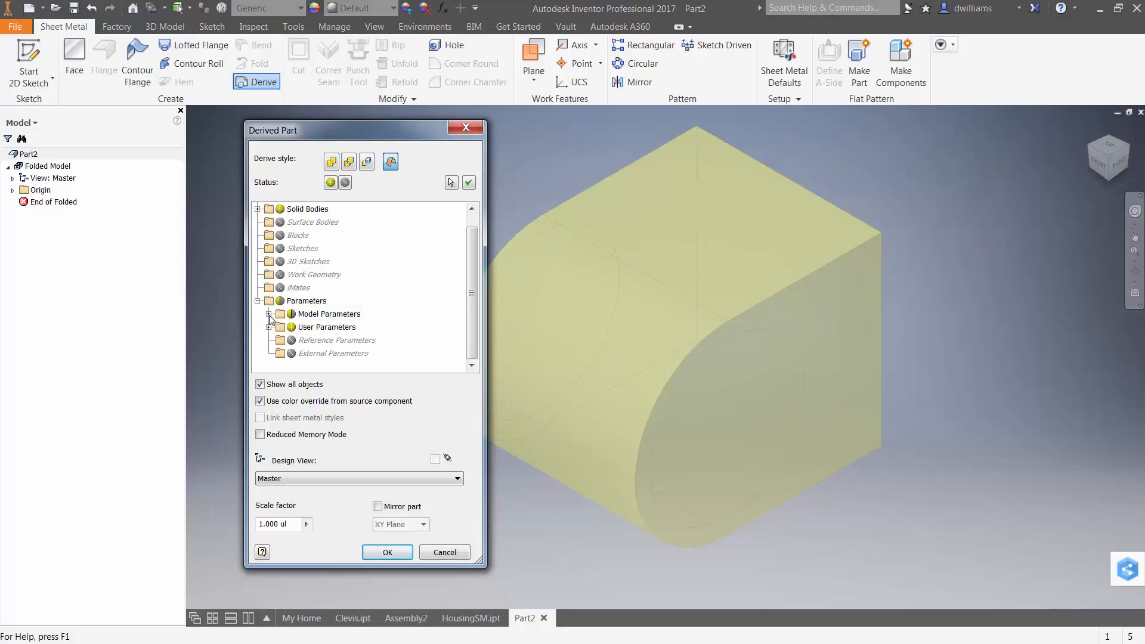
click(268, 314)
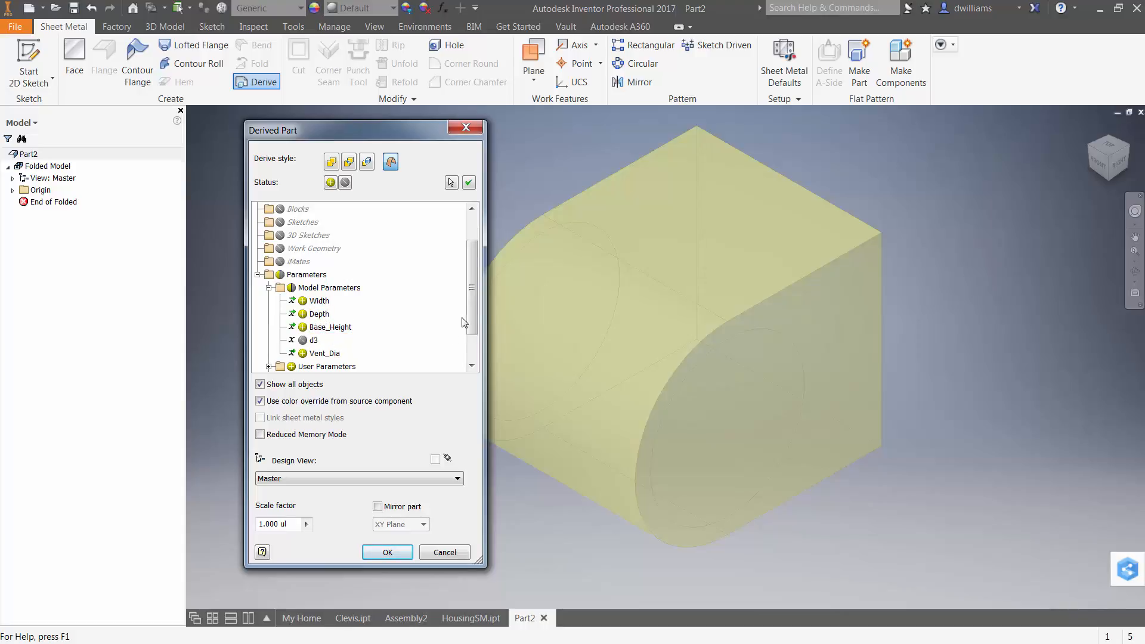
scroll(473, 313, down, 1)
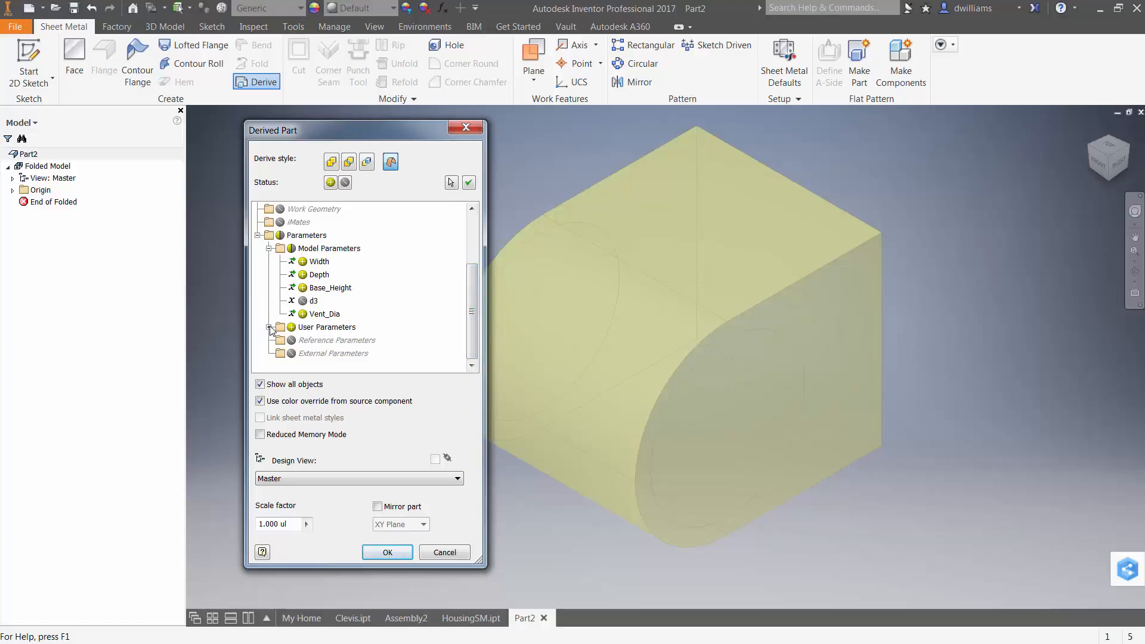
click(269, 327)
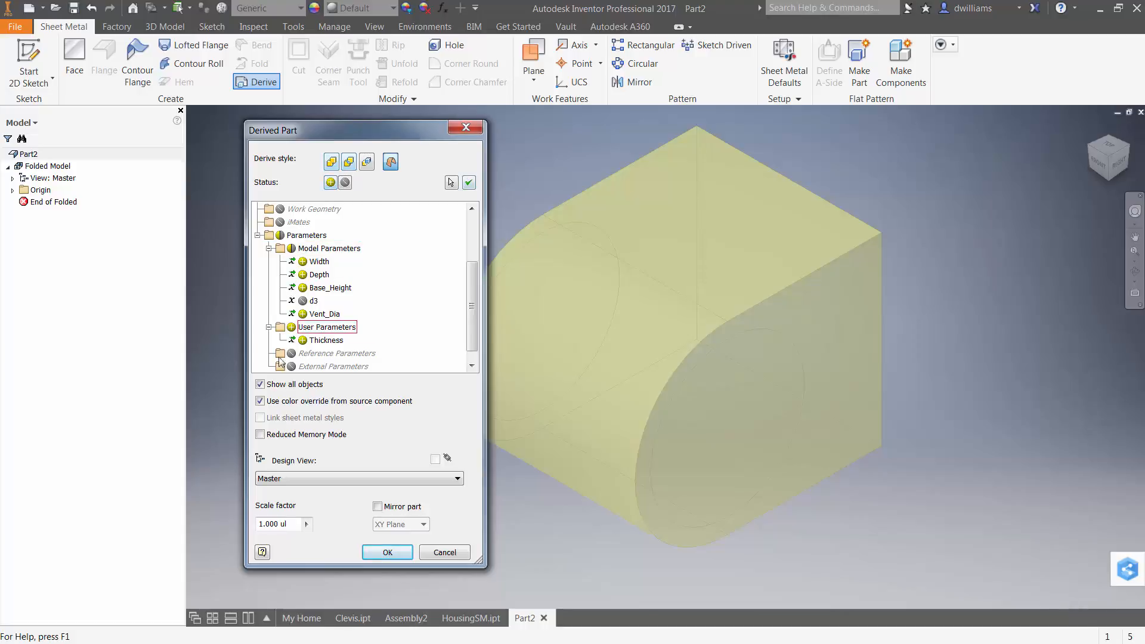
click(385, 550)
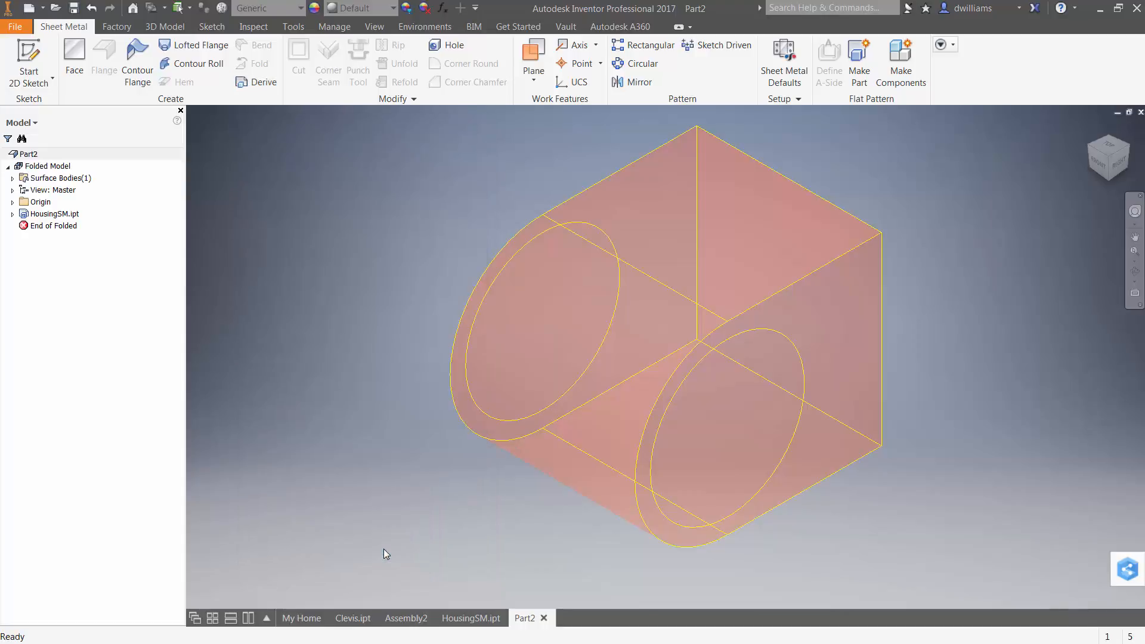
Step: Thicken the near arched end face of the derived surface, using the Thickness parameter as the distance
shift+middle_drag(384, 549, 1135, 201)
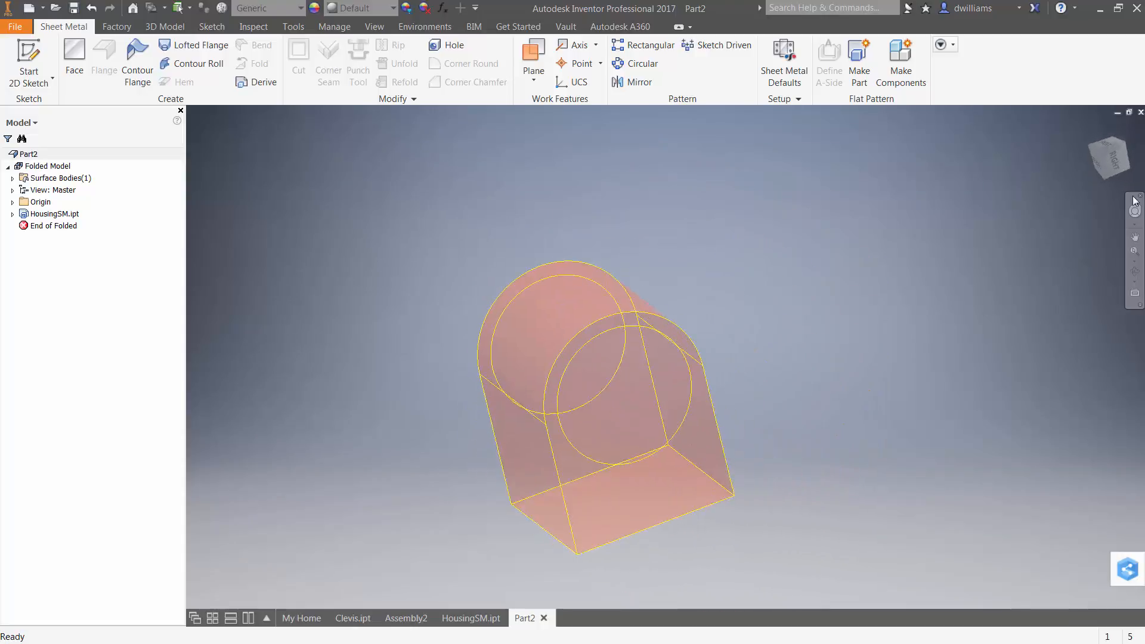
click(1089, 126)
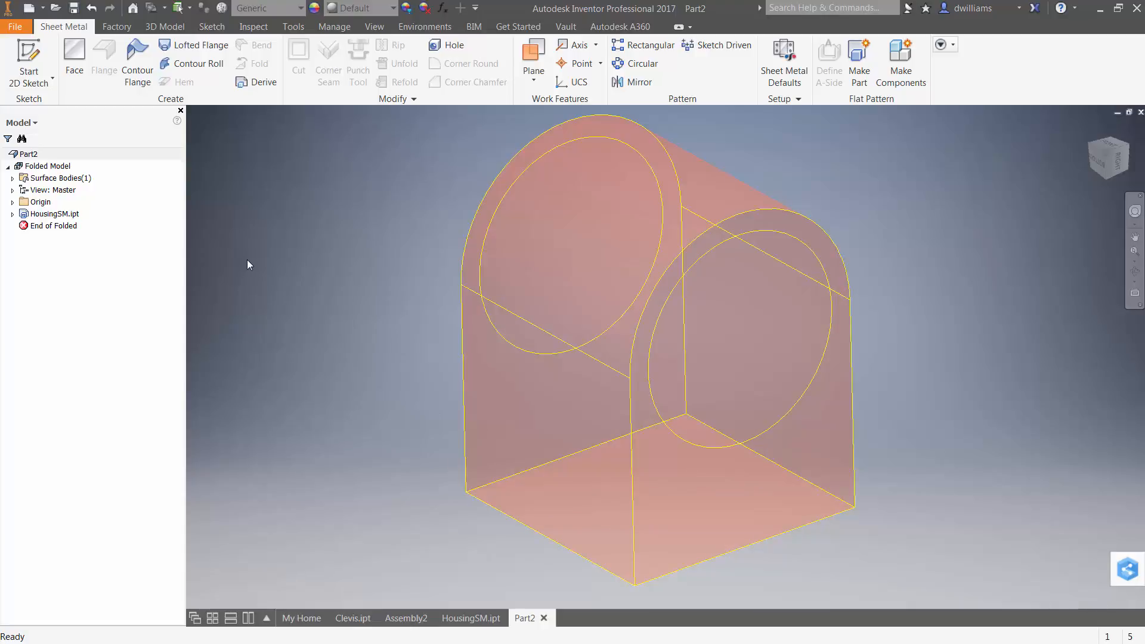
click(167, 27)
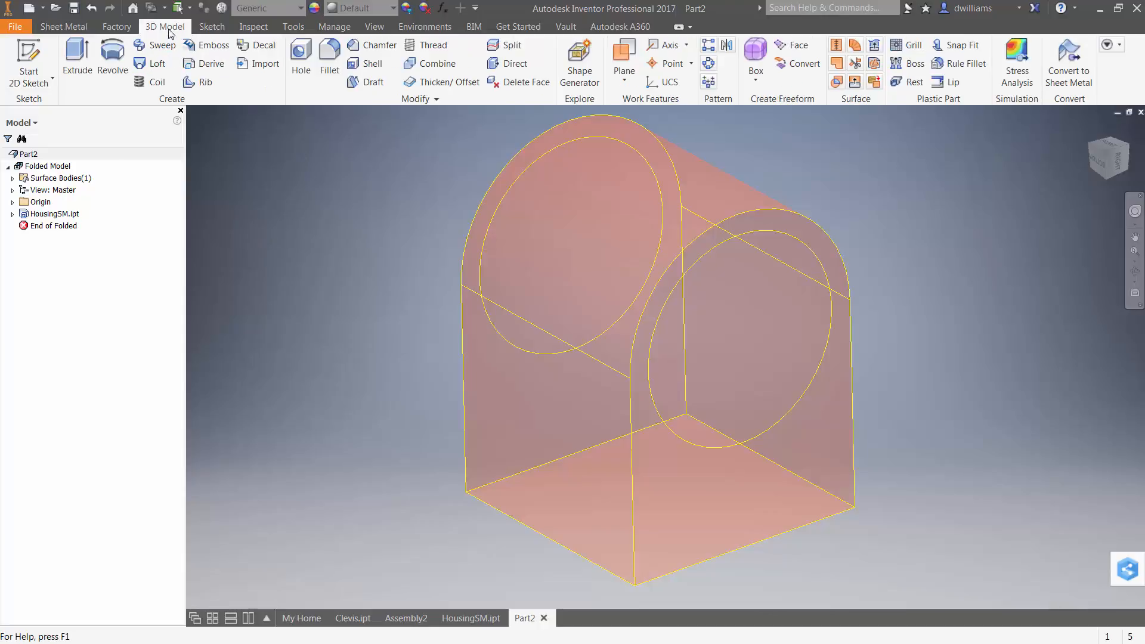
click(444, 81)
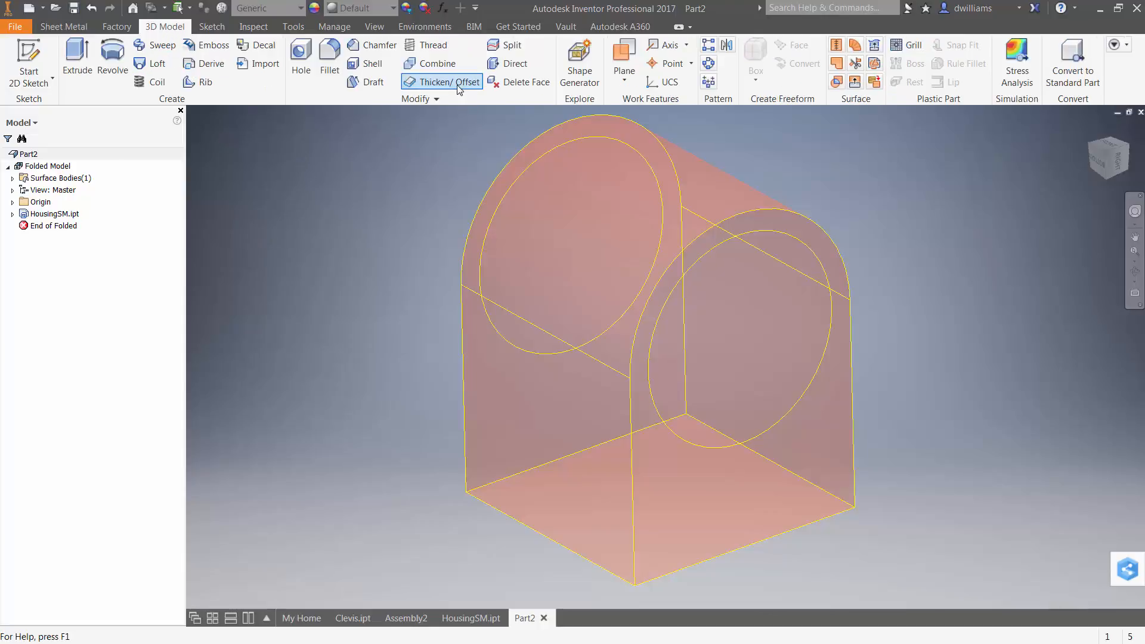
click(733, 490)
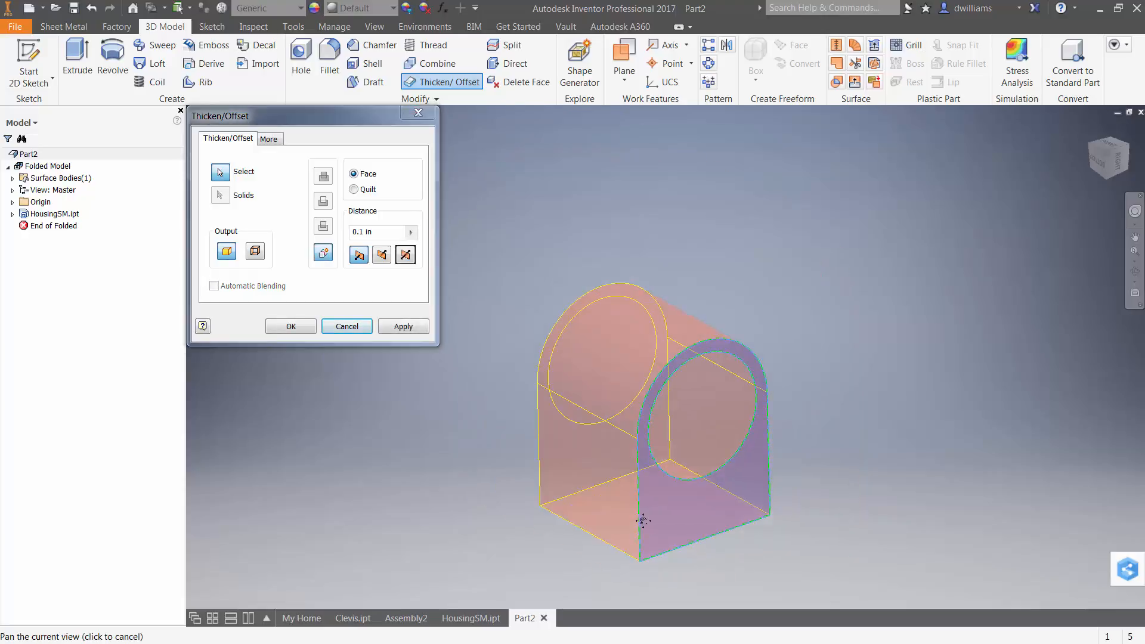
scroll(641, 534, up, 5)
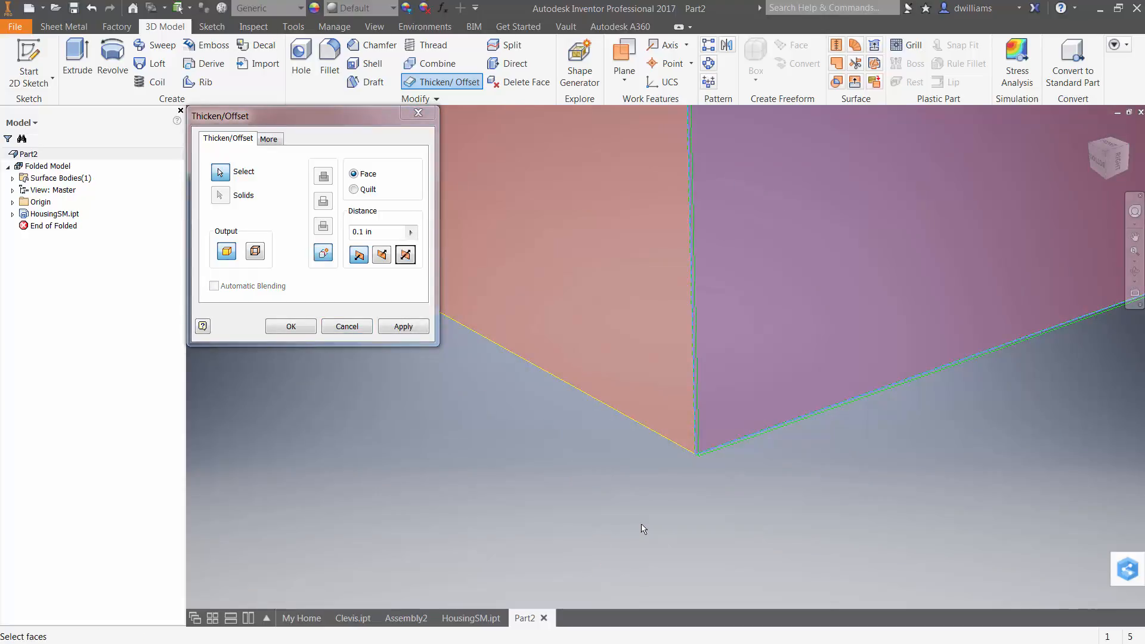
scroll(641, 528, down, 5)
middle_drag(678, 468, 679, 500)
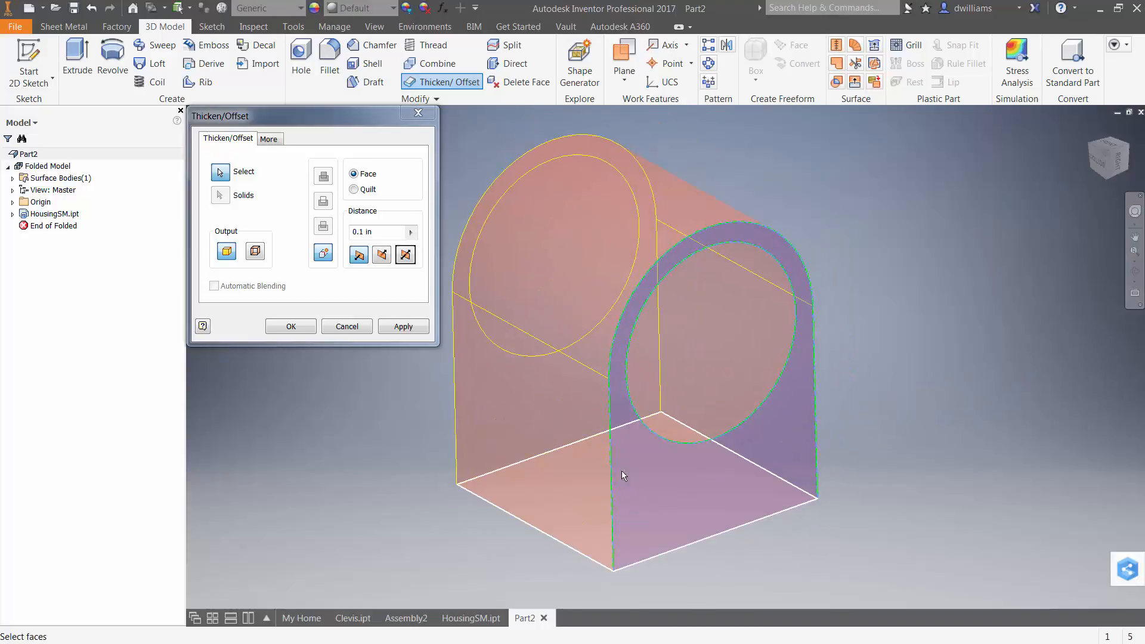
click(409, 233)
click(451, 284)
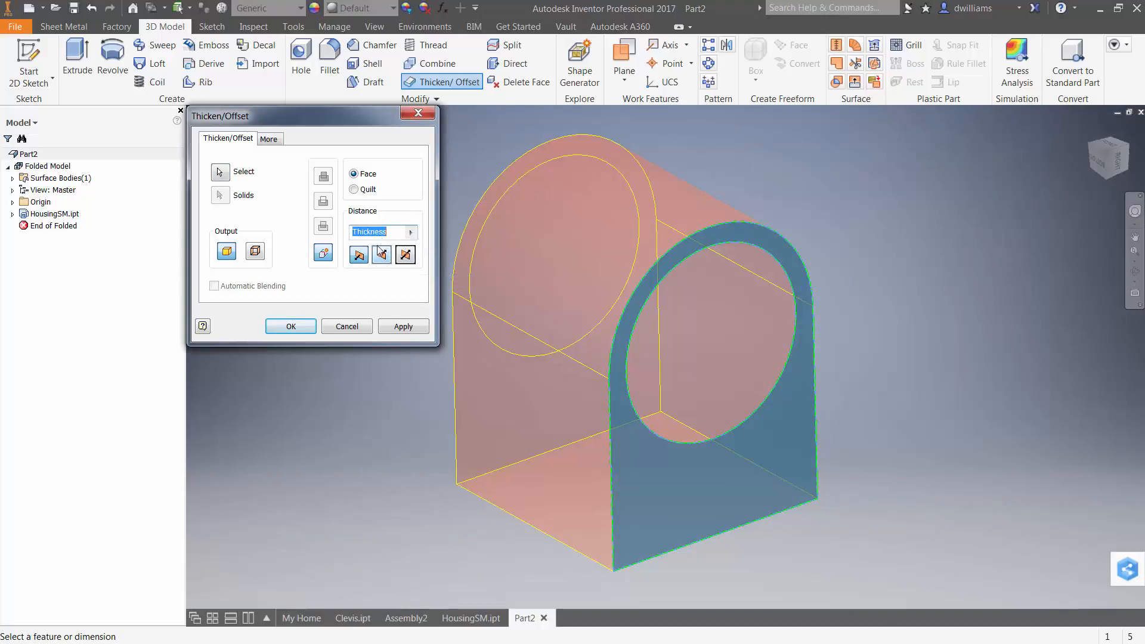
mouse_move(377, 230)
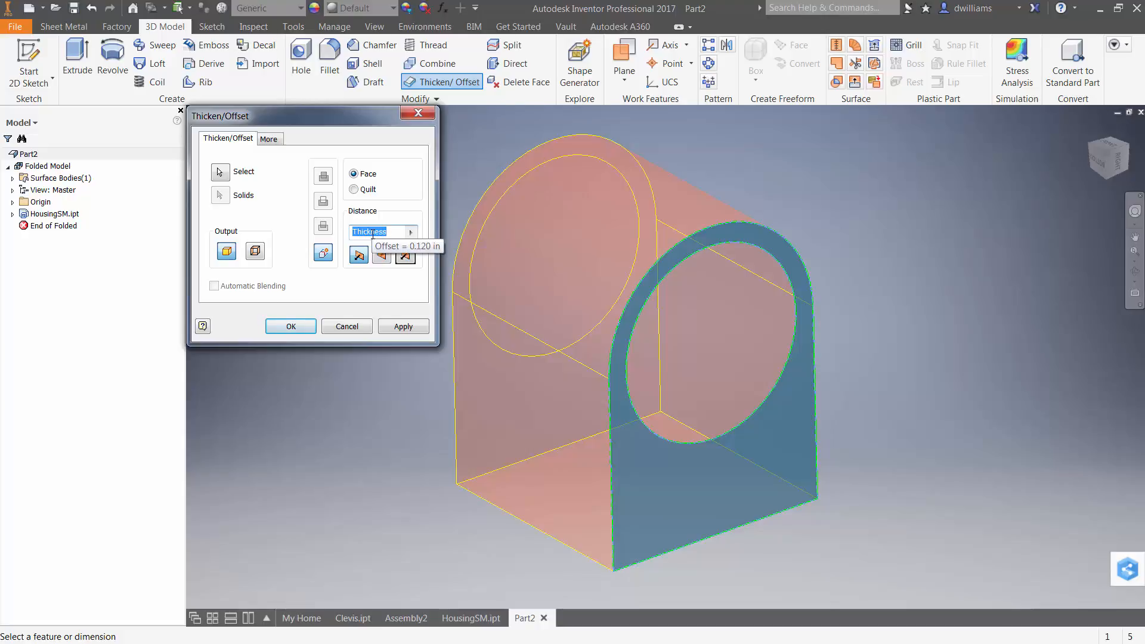
click(290, 326)
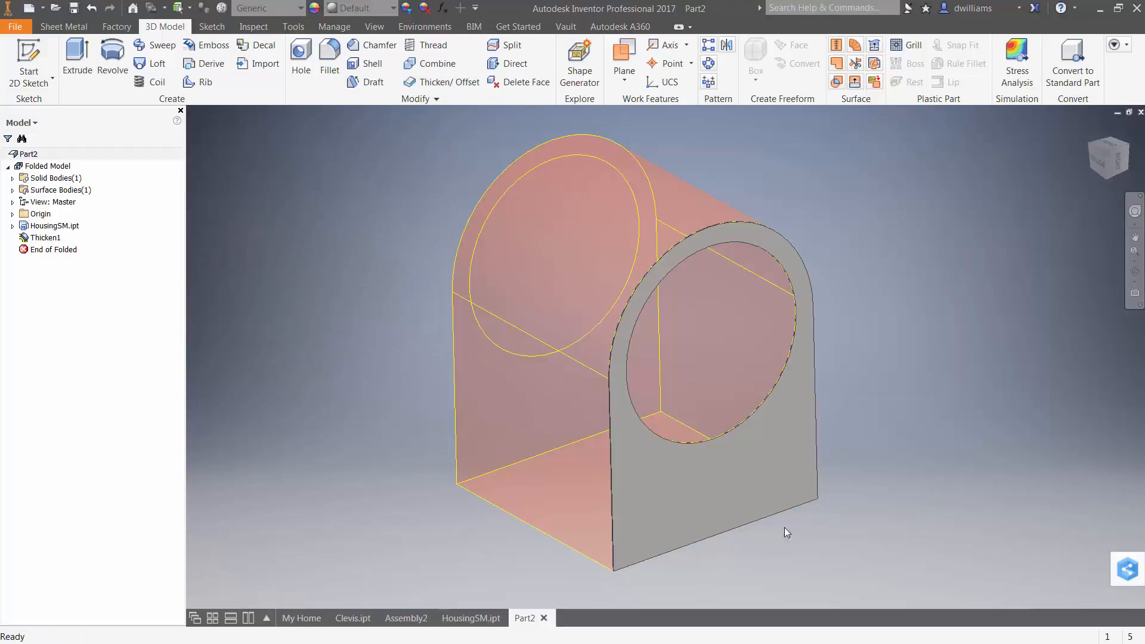
Step: Hide the surface body derived from HousingSM.ipt and save the part as RTPanel in the Inventor 2017 Tips and Tricks folder
click(13, 226)
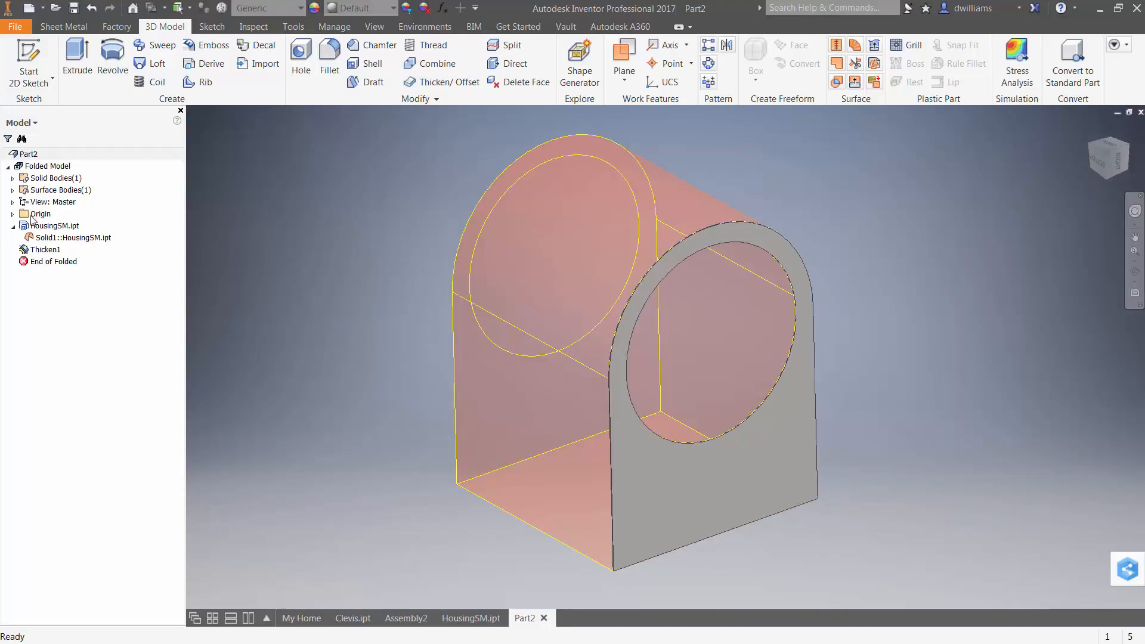
right_click(86, 241)
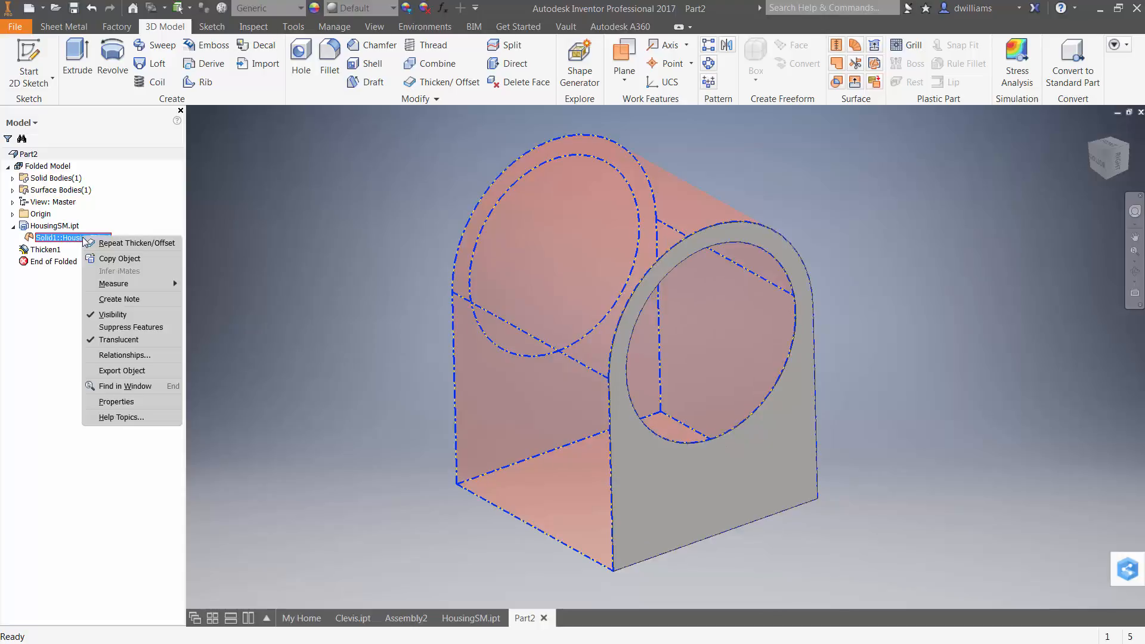
click(118, 314)
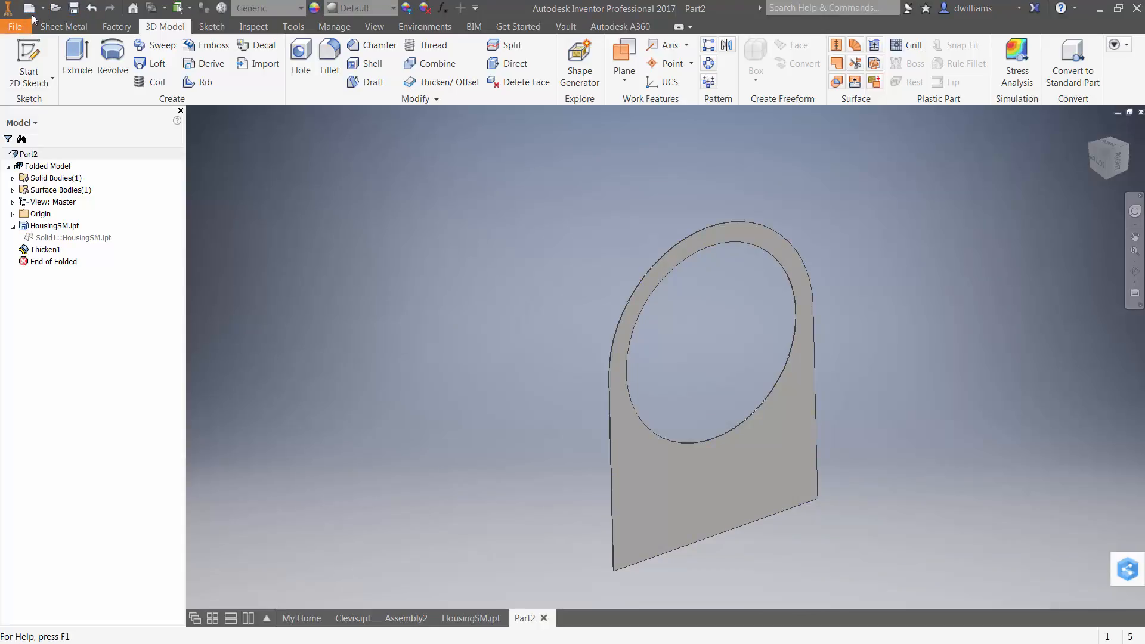
click(73, 8)
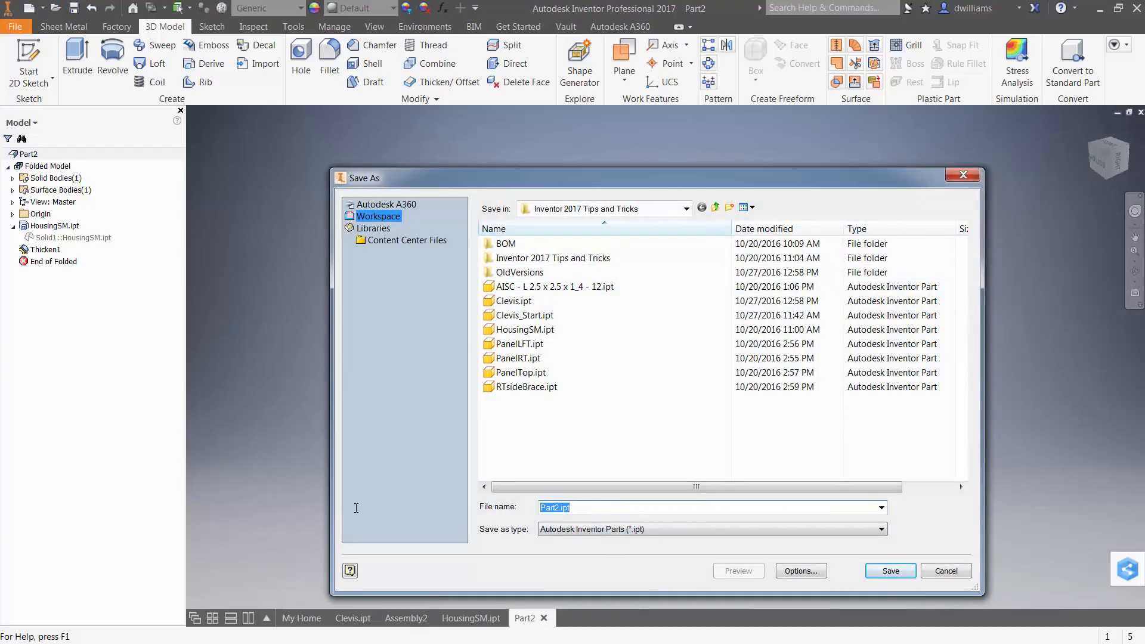
text(RT)
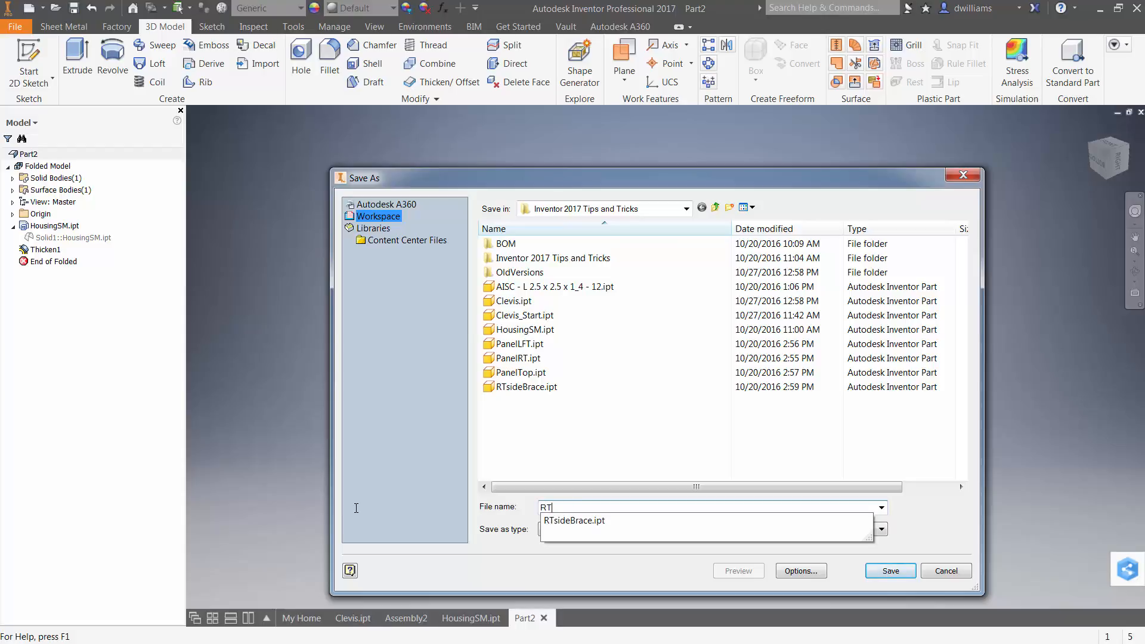
text(Panel)
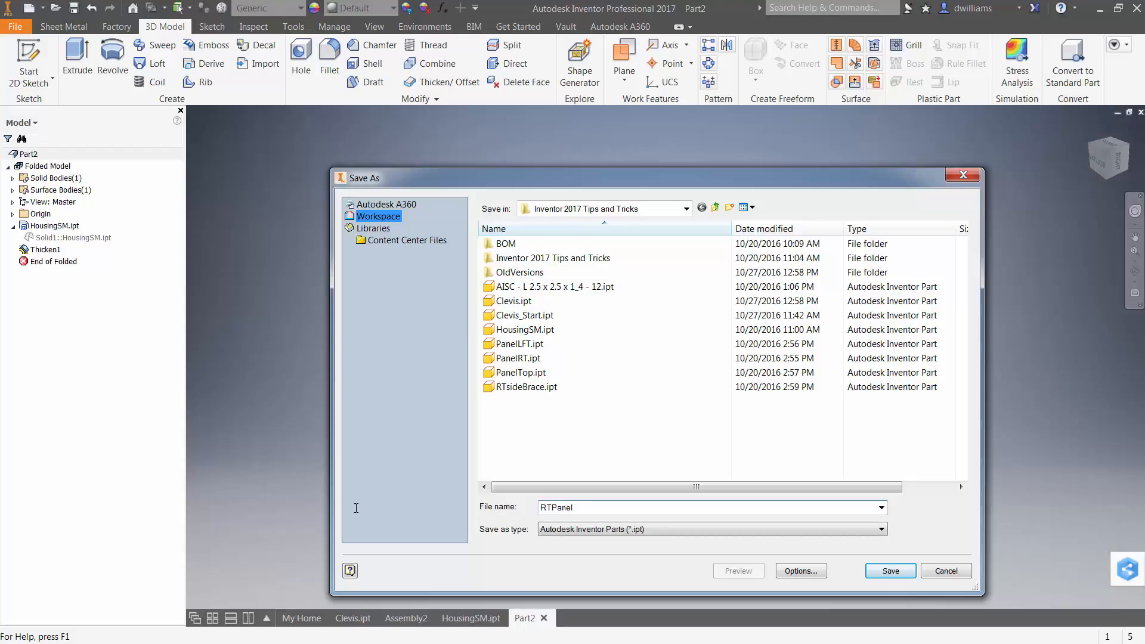
click(890, 571)
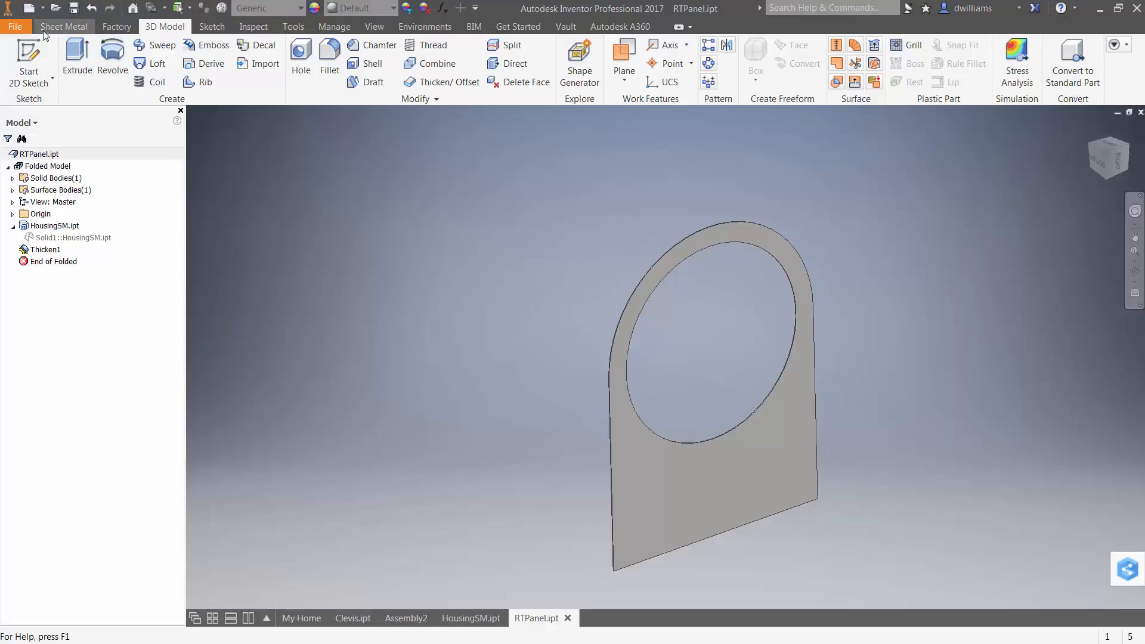
Step: Save the right panel part under the new name LFTPanel.ipt in the same folder
click(18, 29)
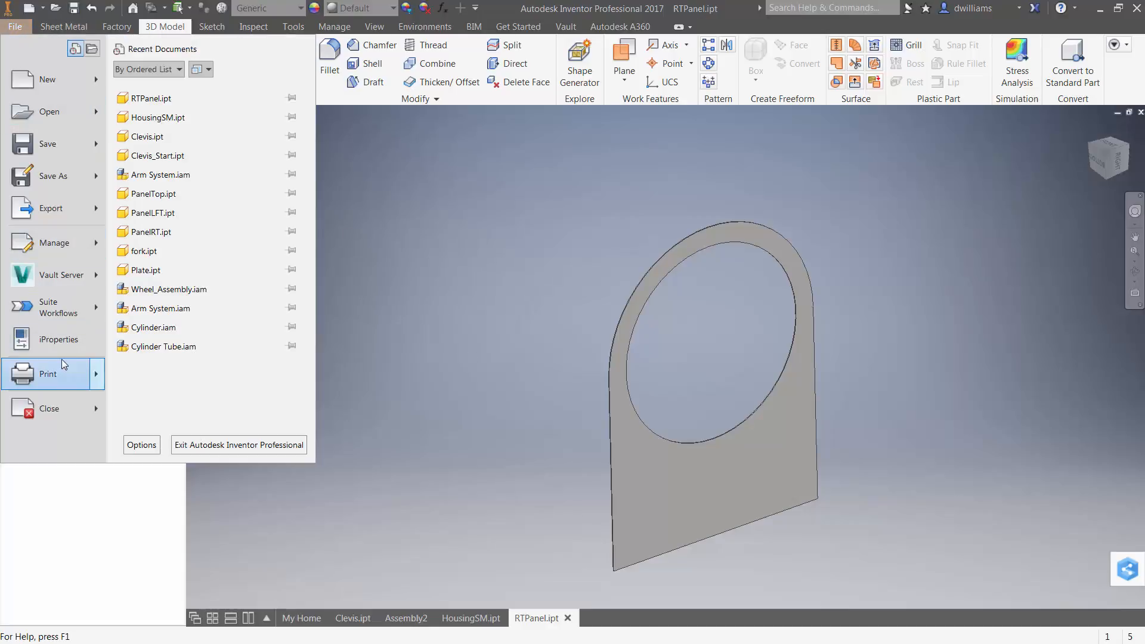
click(53, 177)
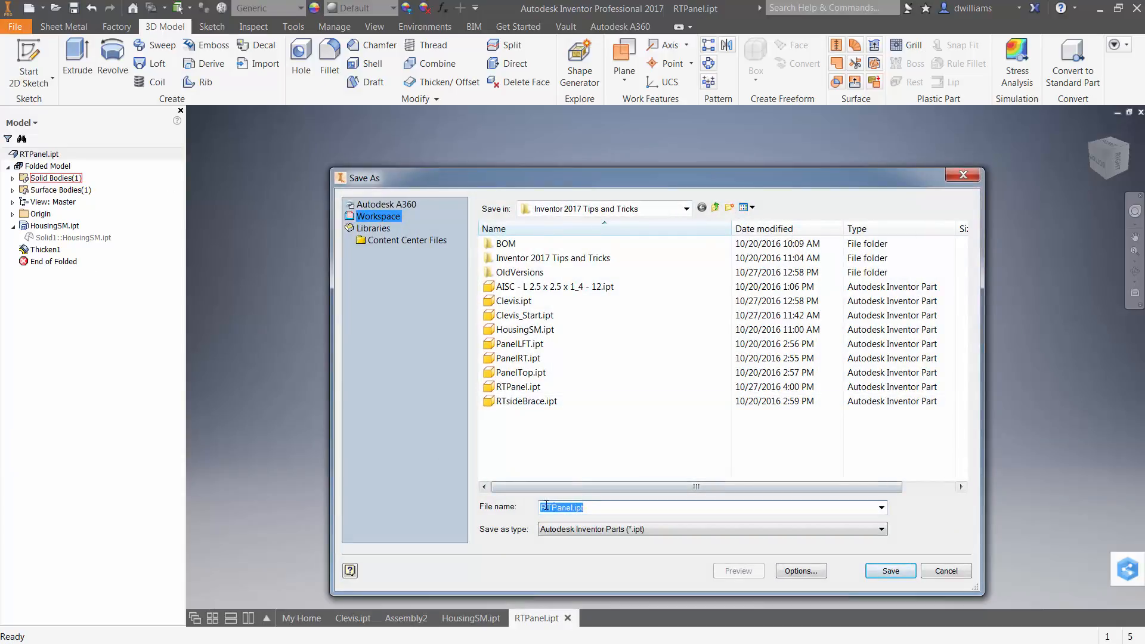
drag(552, 508, 544, 508)
text(LFT)
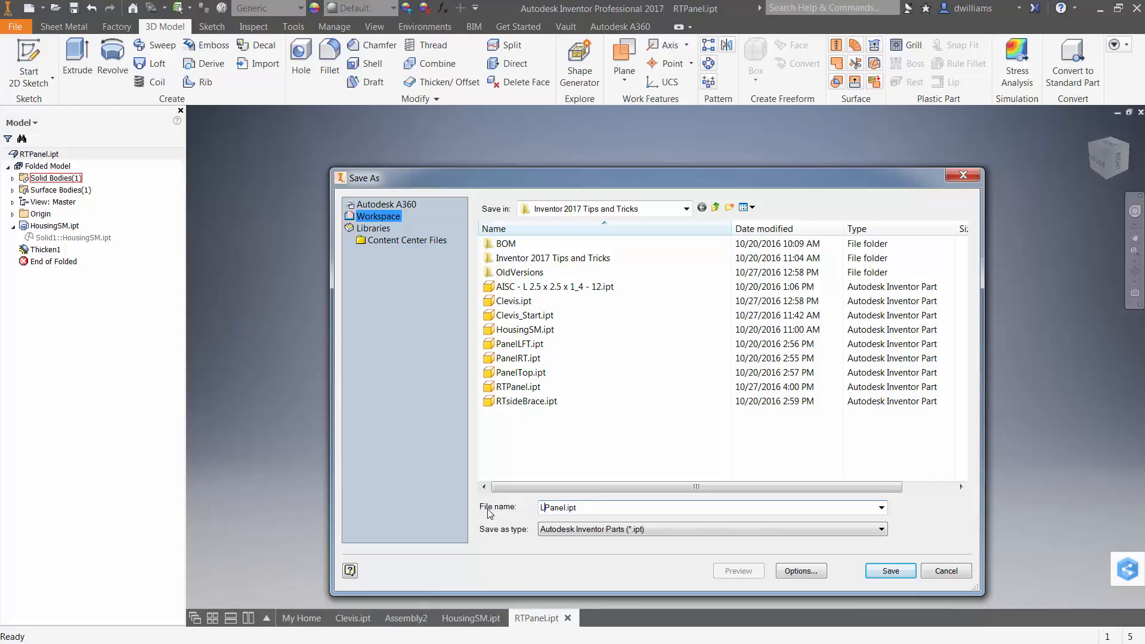
click(889, 571)
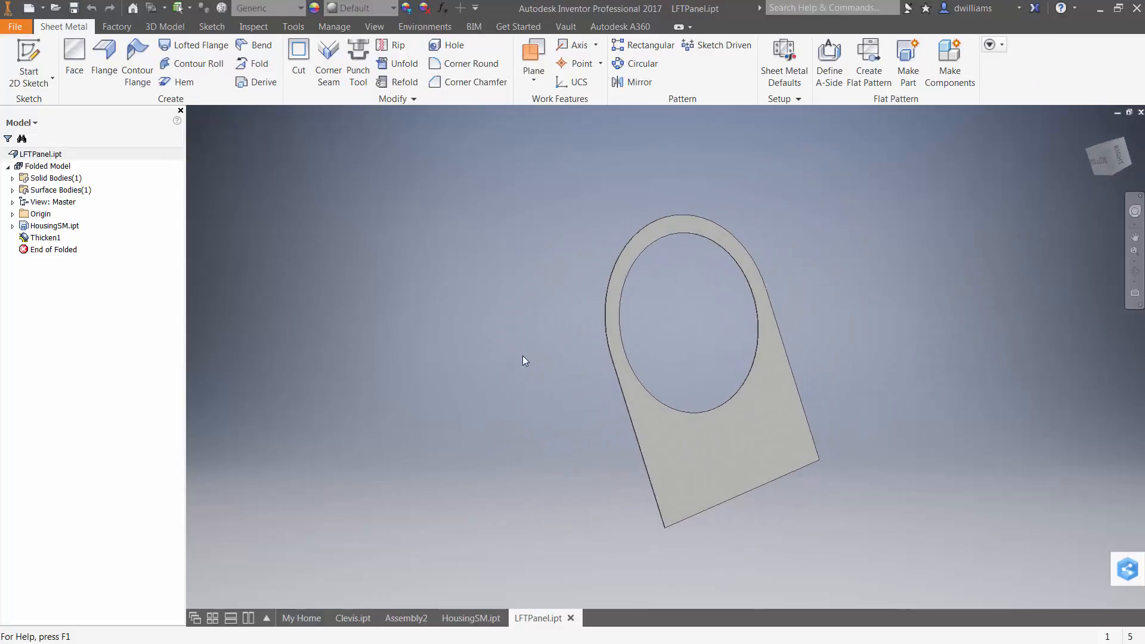
Step: Delete the Thicken1 feature from LFTPanel.ipt and make the derived HousingSM.ipt surface visible again
right_click(47, 238)
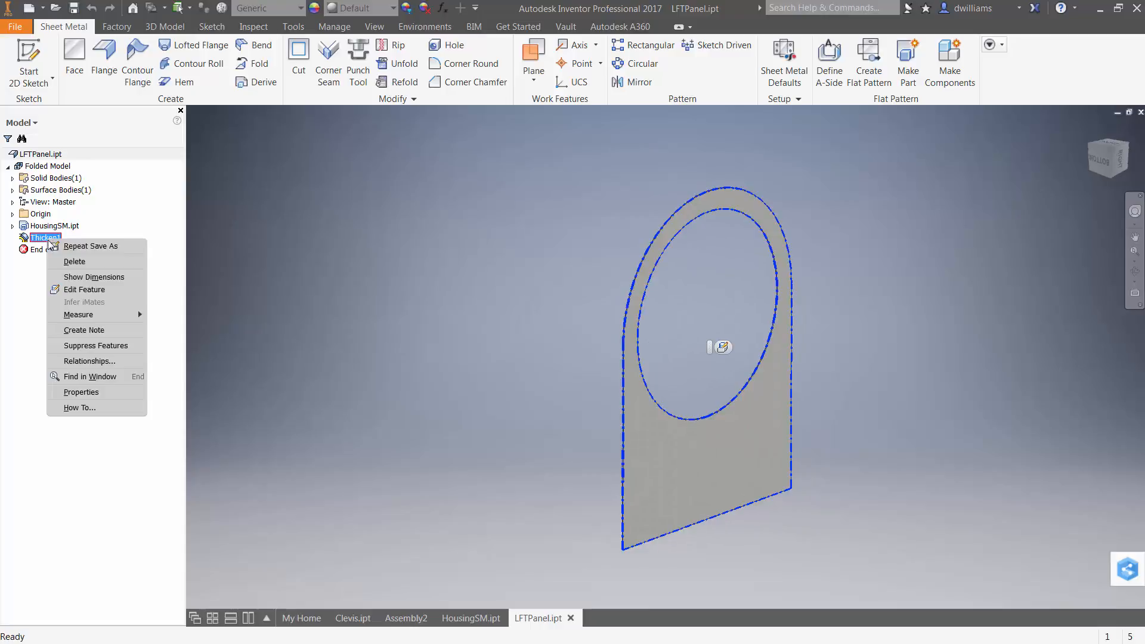
click(75, 261)
click(13, 214)
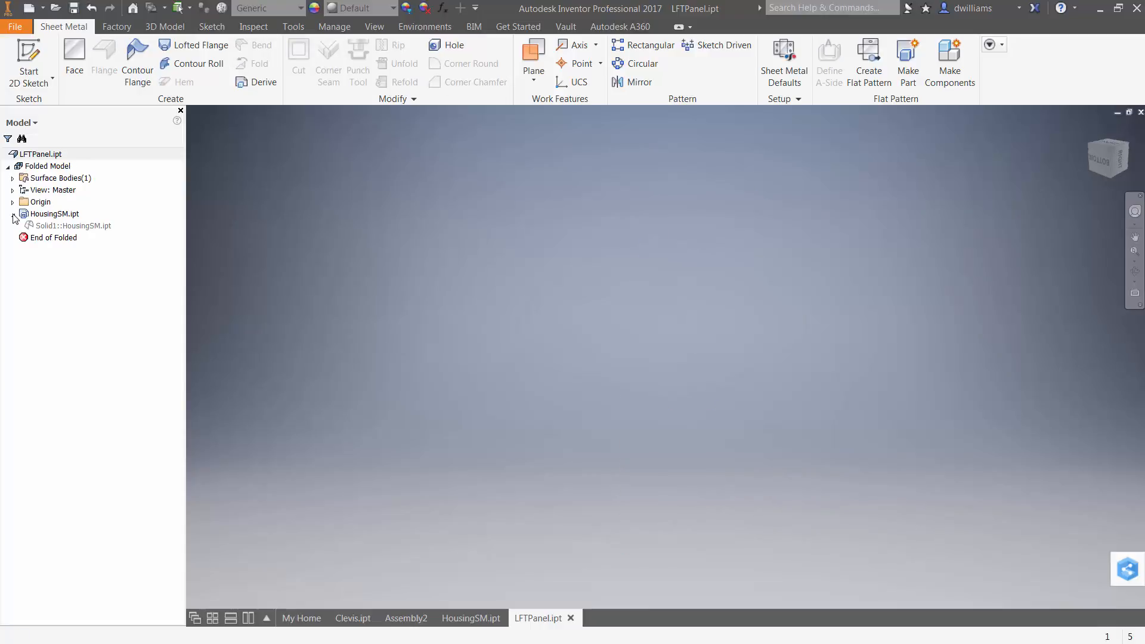
right_click(78, 230)
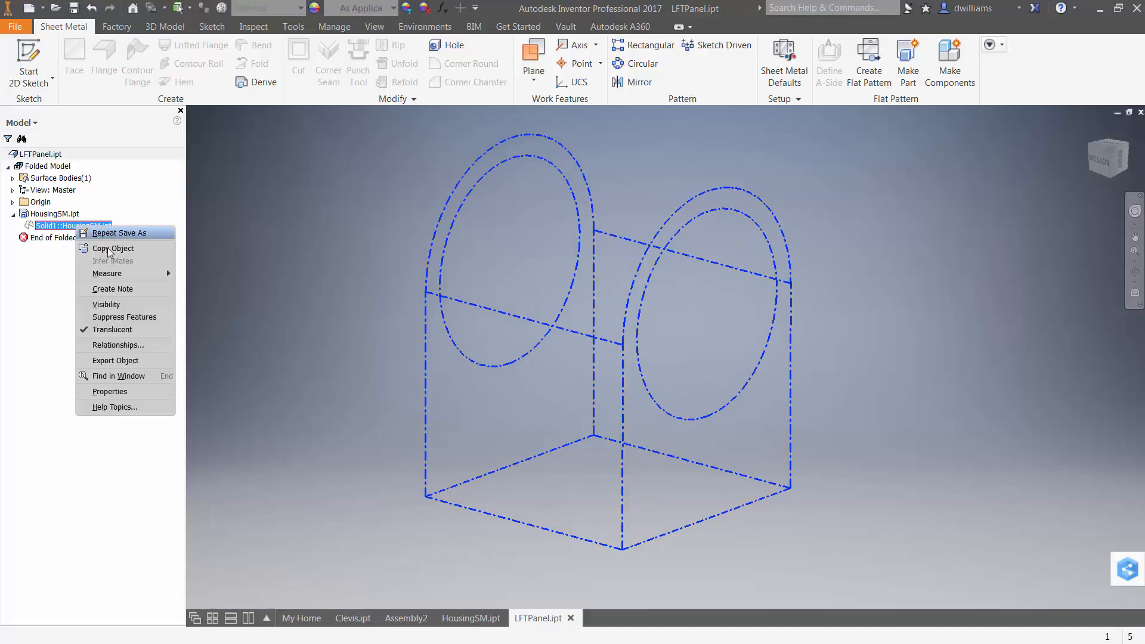
click(114, 329)
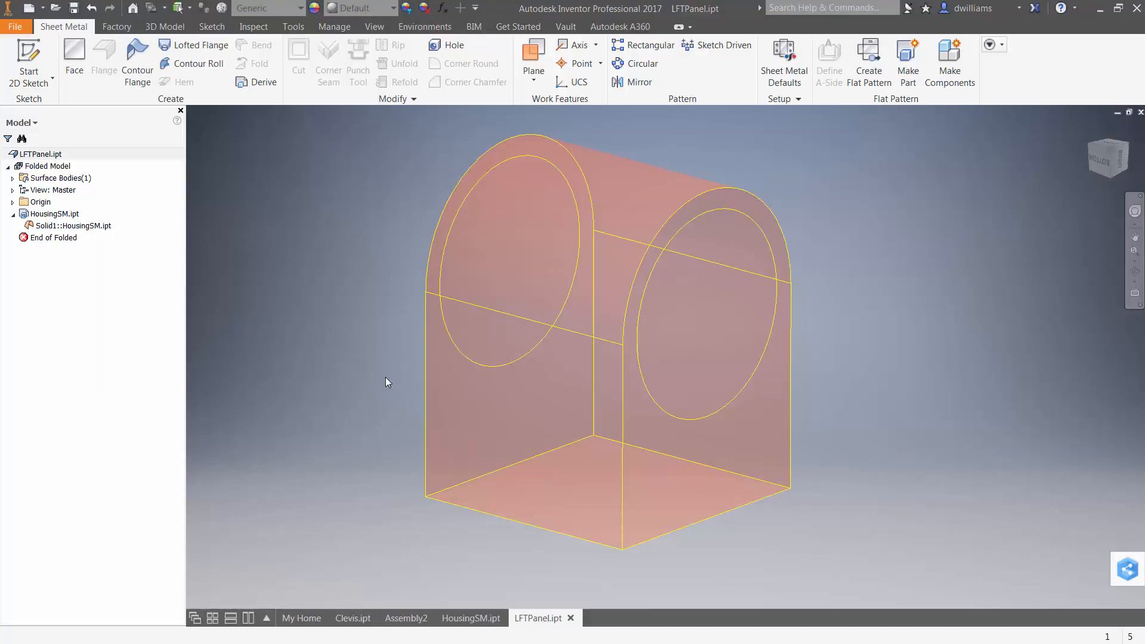
Step: Thicken the opposite arched end face of the derived surface by the Thickness parameter
click(484, 428)
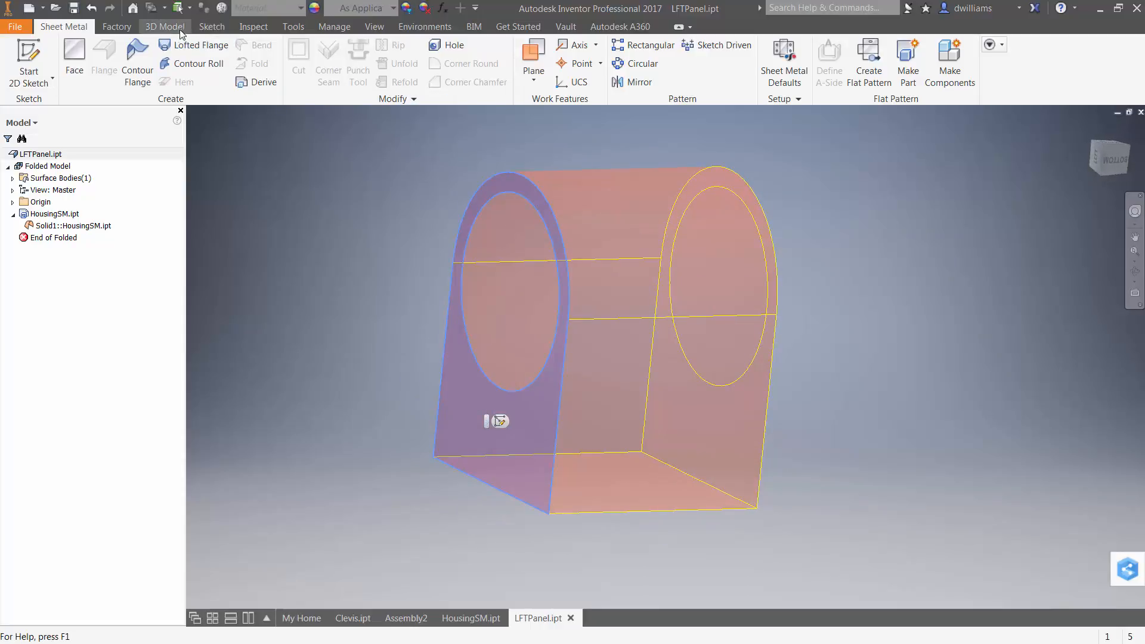
click(177, 30)
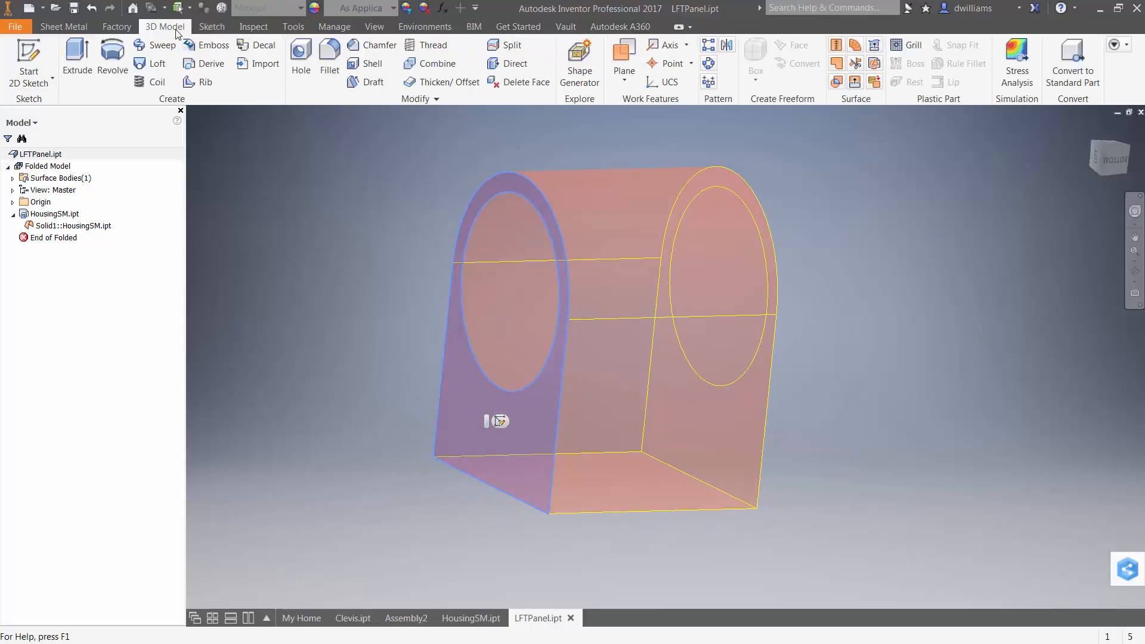
click(442, 82)
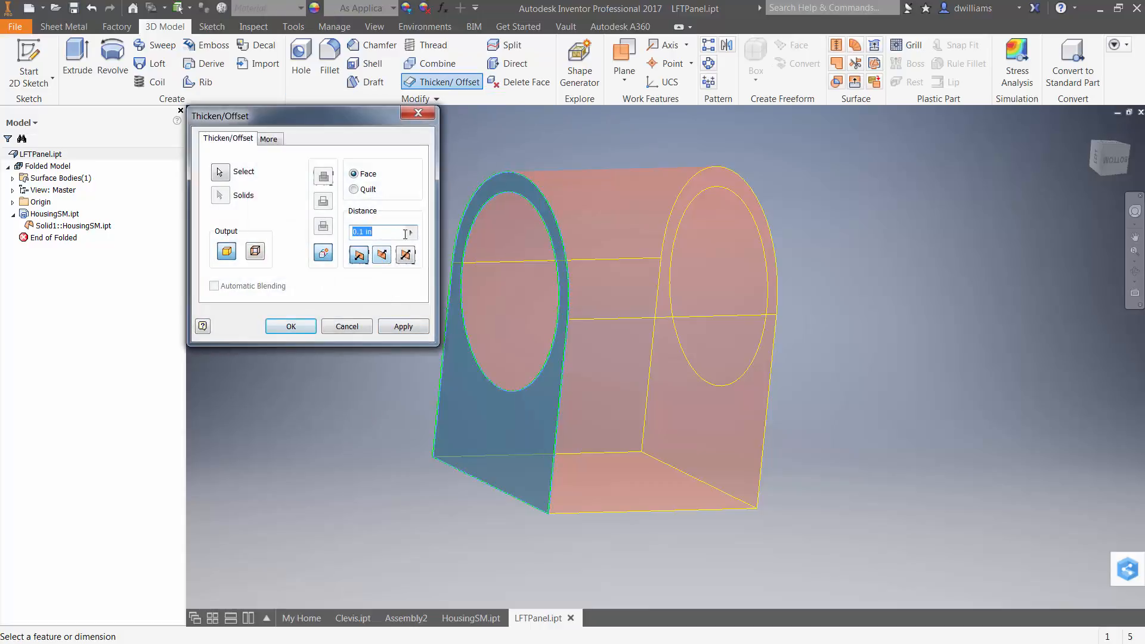
click(410, 234)
click(456, 282)
click(290, 326)
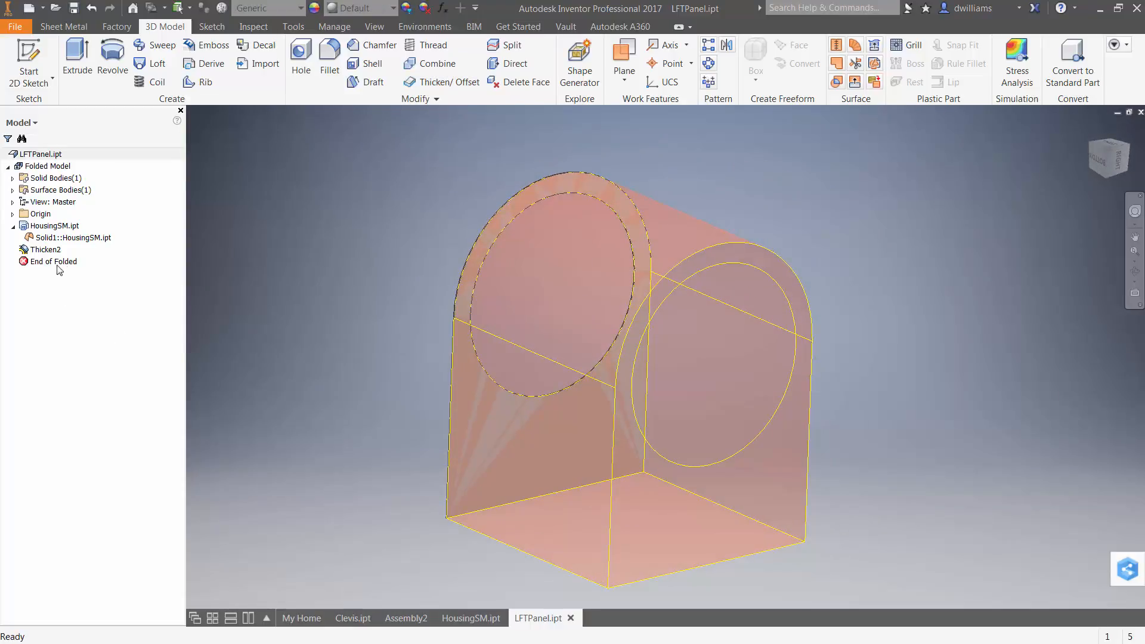
Step: Hide the derived HousingSM.ipt surface in the left panel part and save the file
right_click(82, 239)
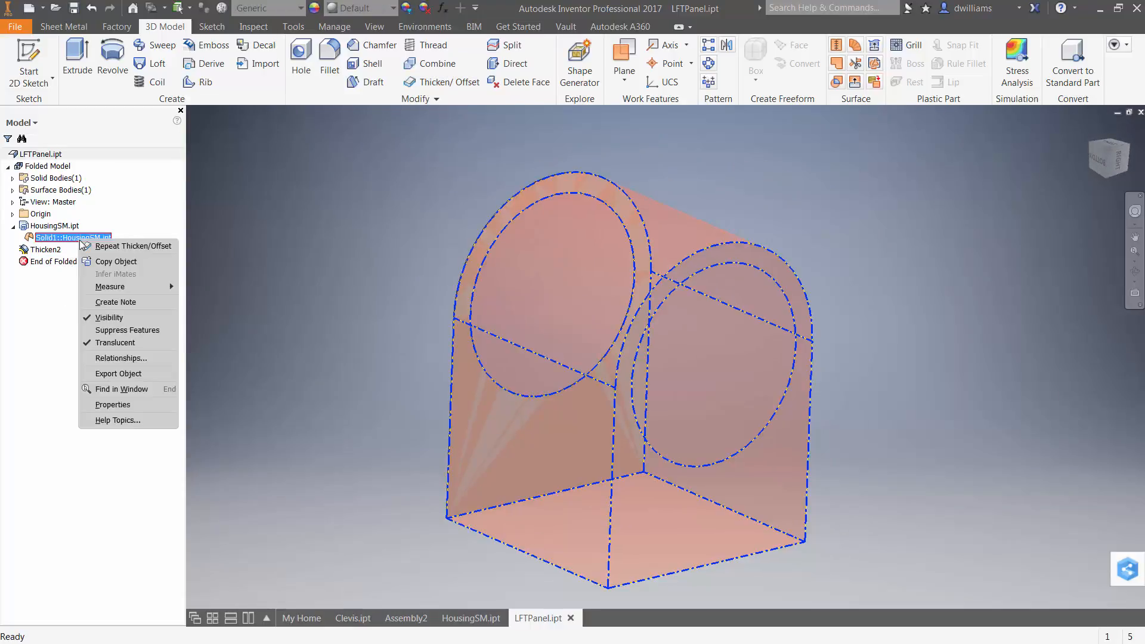
click(109, 317)
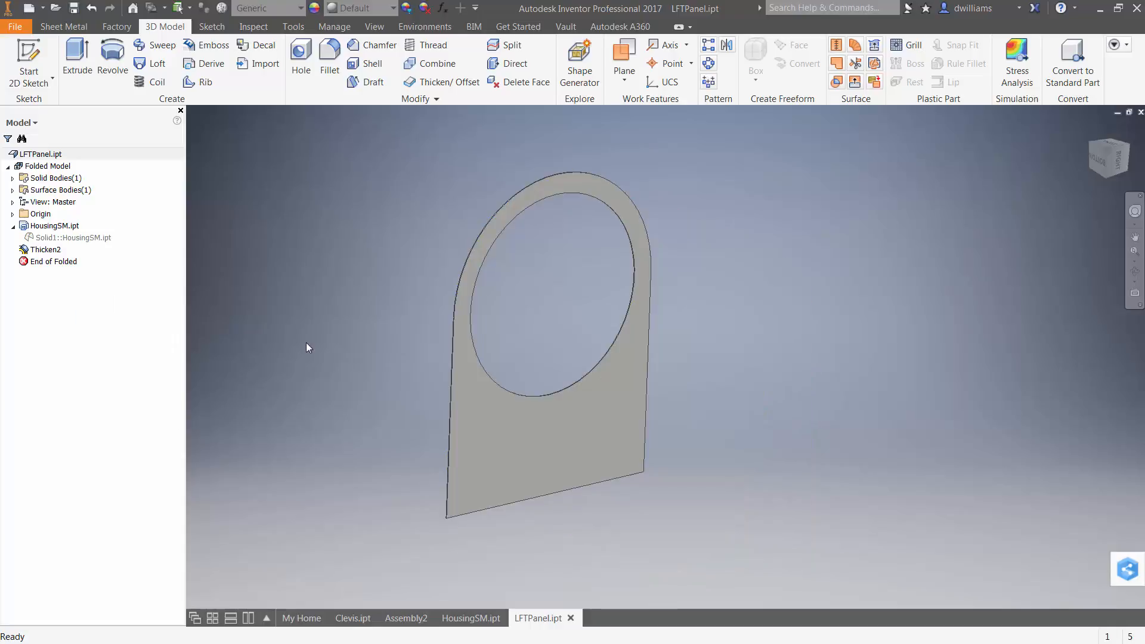
click(74, 8)
Step: Save the left panel part under the new name TopPanel.ipt in the same folder
click(15, 26)
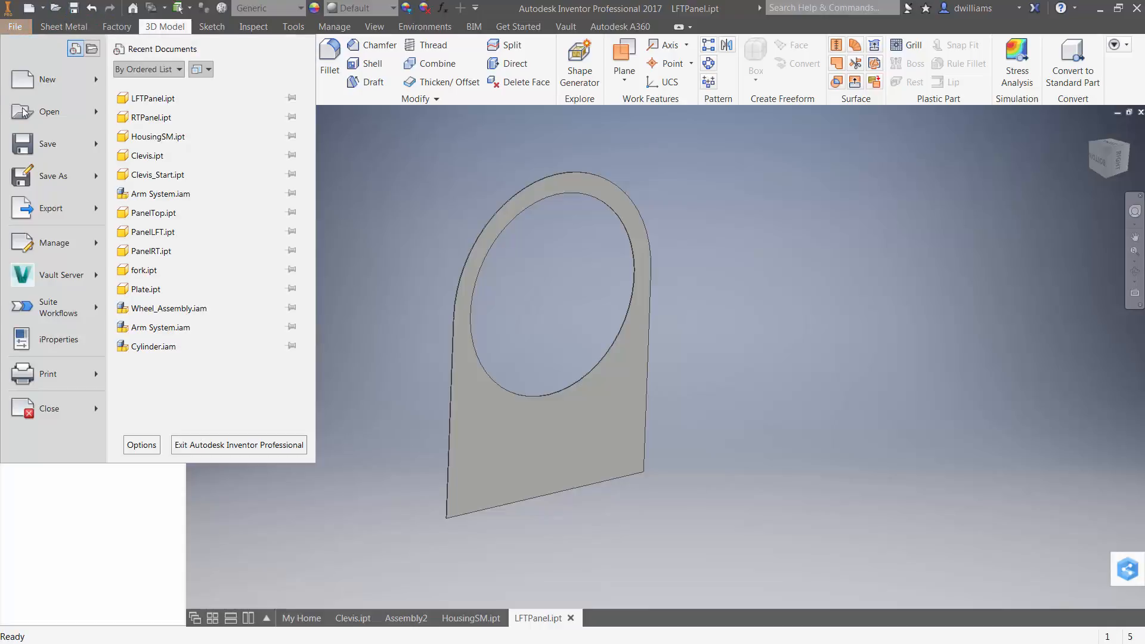
key(Escape)
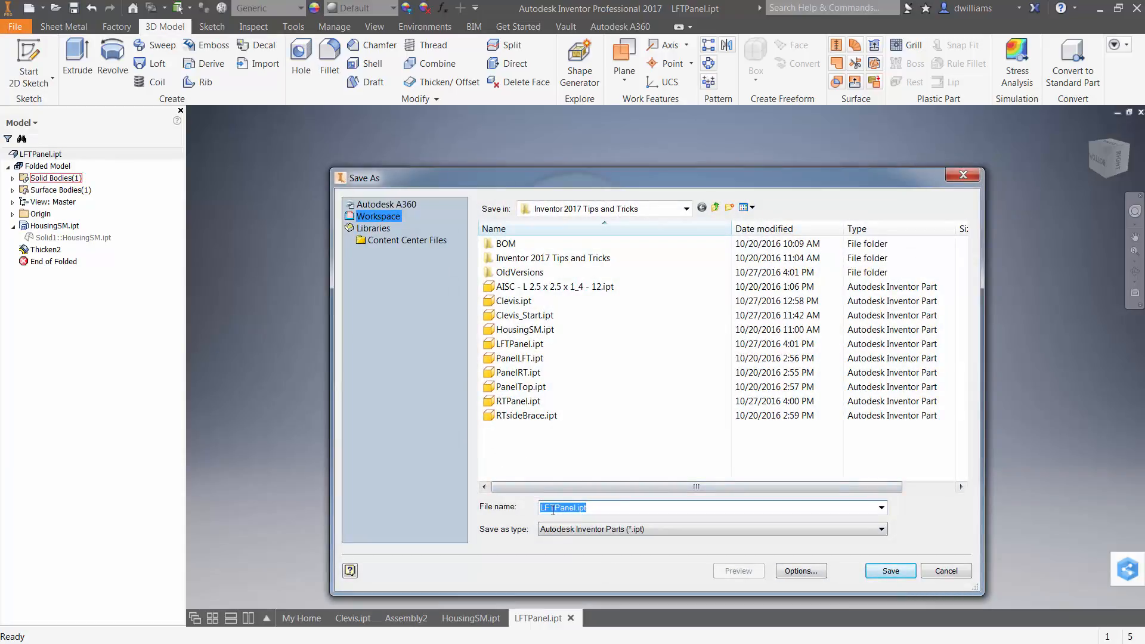
drag(554, 511, 509, 508)
text(Top)
click(885, 572)
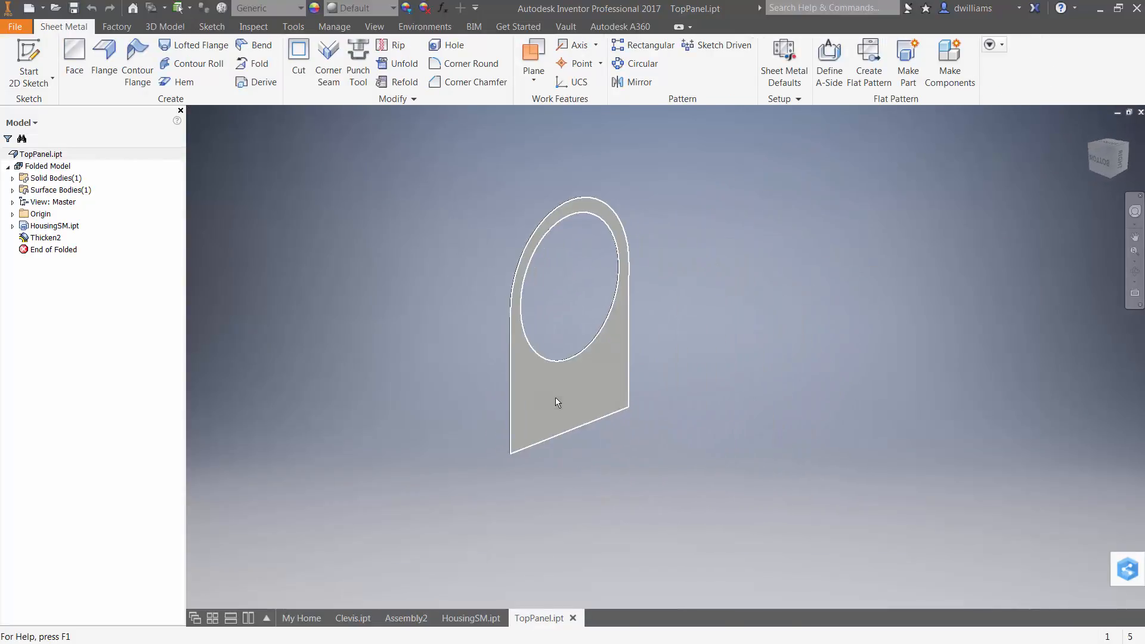
Step: Delete the Thicken2 feature from TopPanel.ipt and make the derived HousingSM.ipt surface visible again
right_click(49, 238)
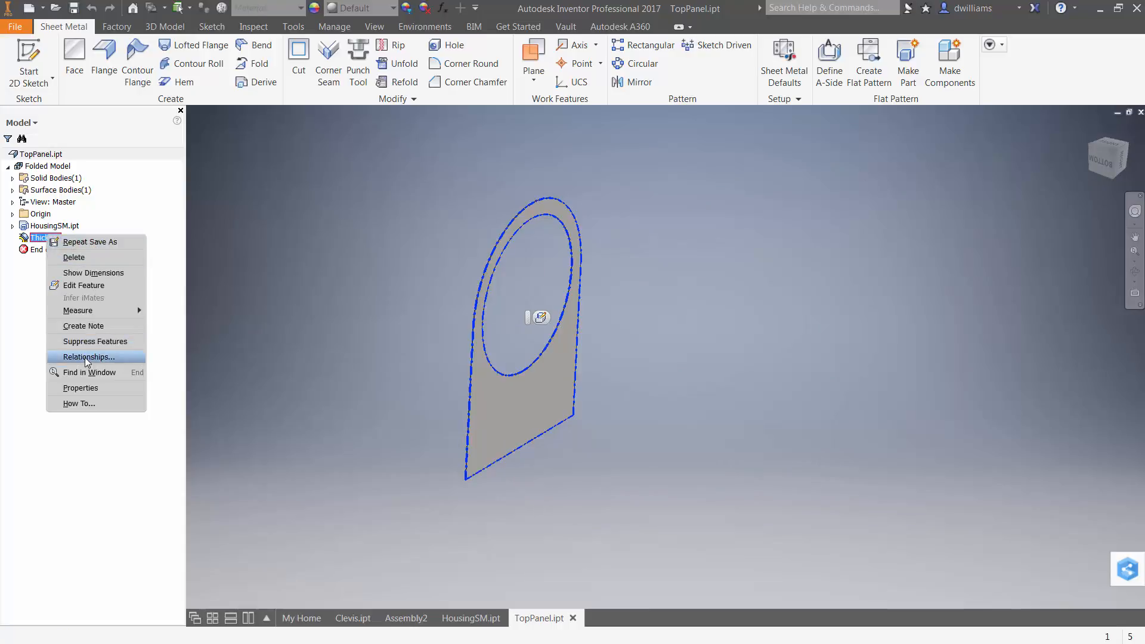
click(80, 257)
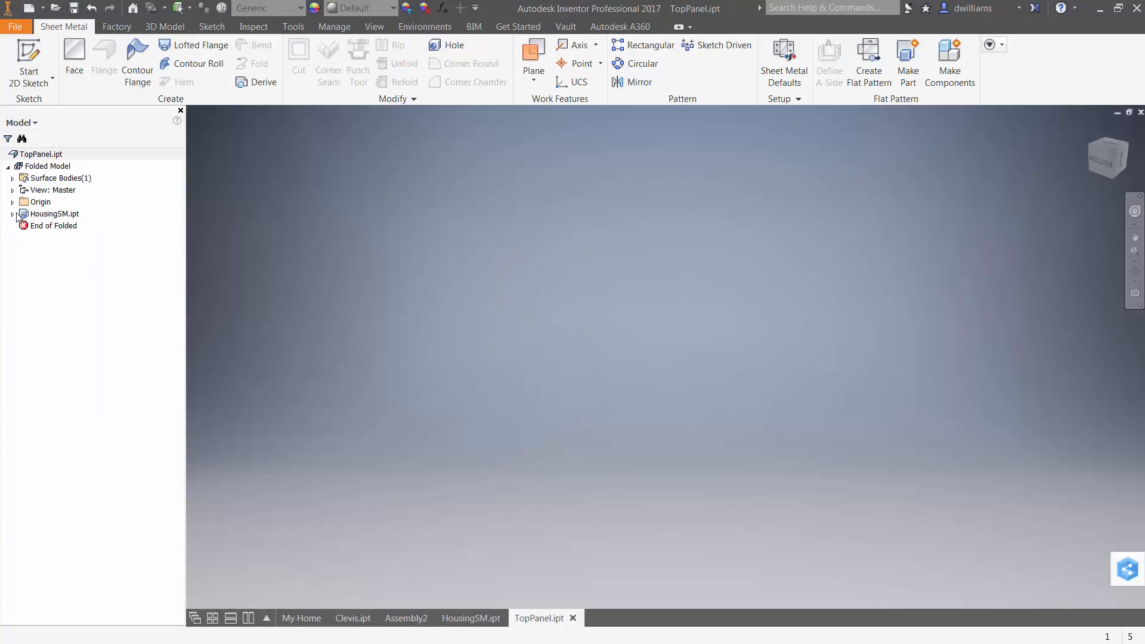
click(13, 213)
right_click(68, 228)
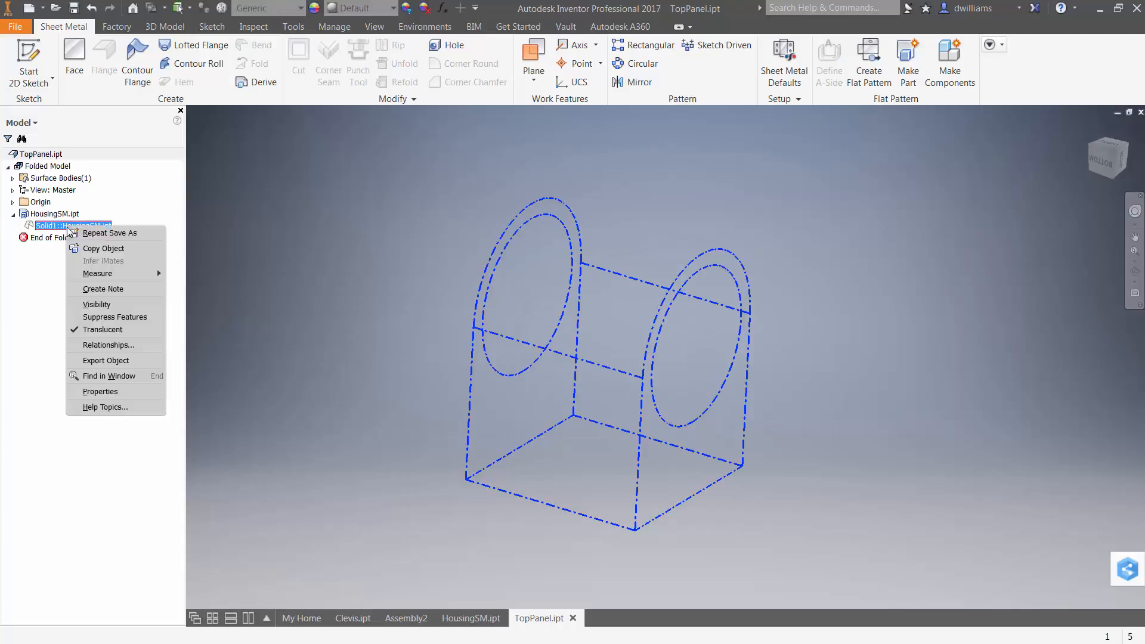
click(97, 304)
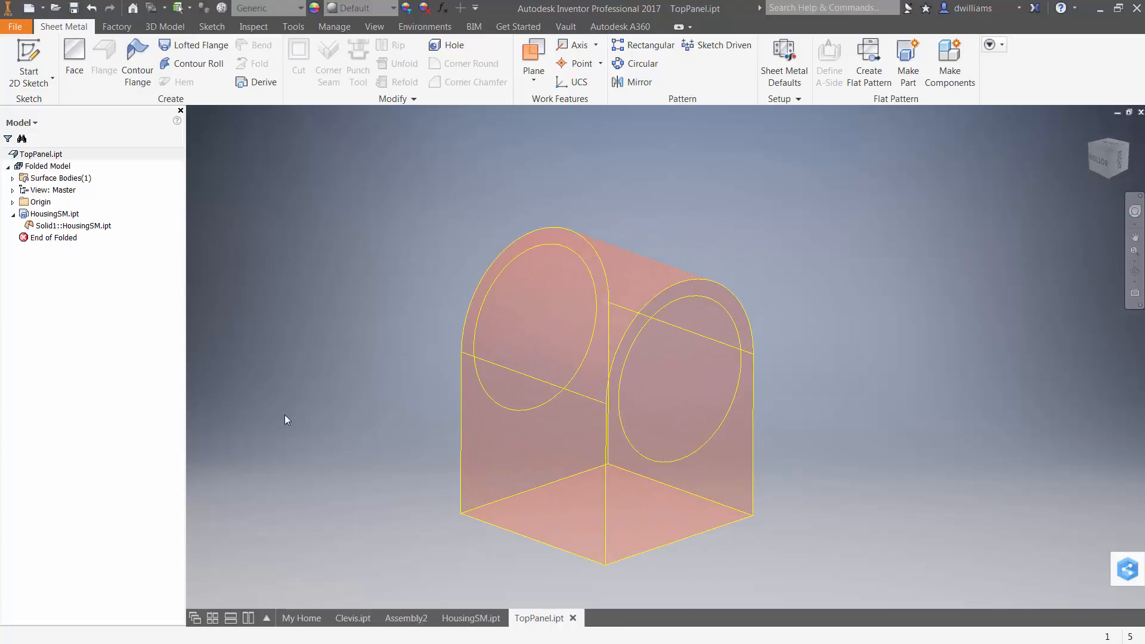
Step: Thicken the connected side and arched top faces of the derived surface by the Thickness parameter as a solid
click(169, 27)
click(442, 82)
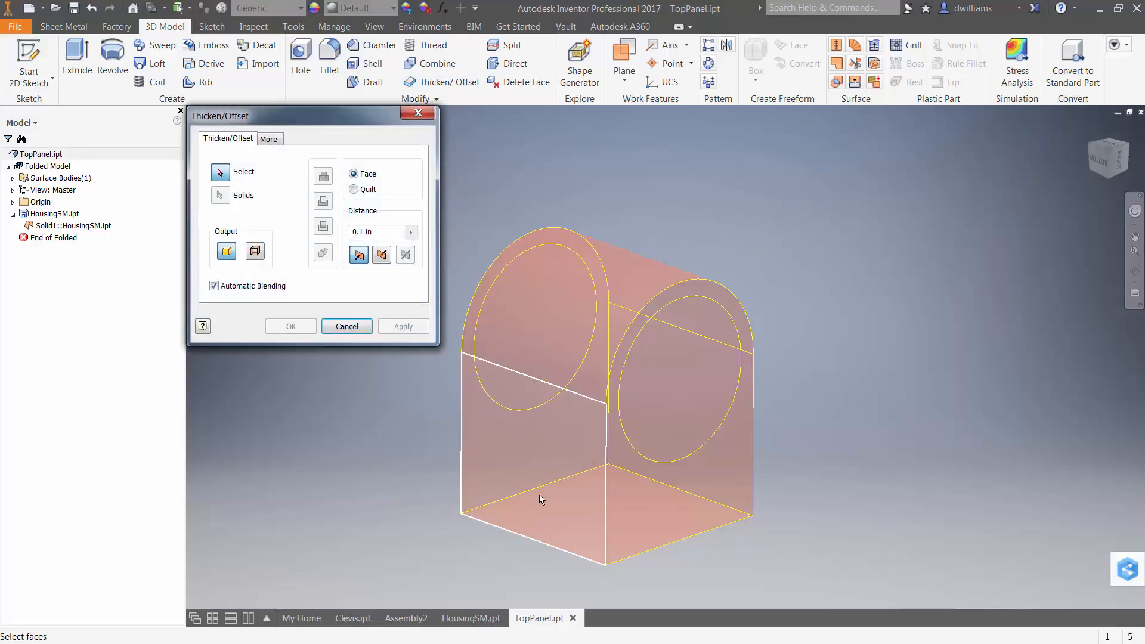
click(539, 435)
shift+middle_drag(584, 299, 447, 510)
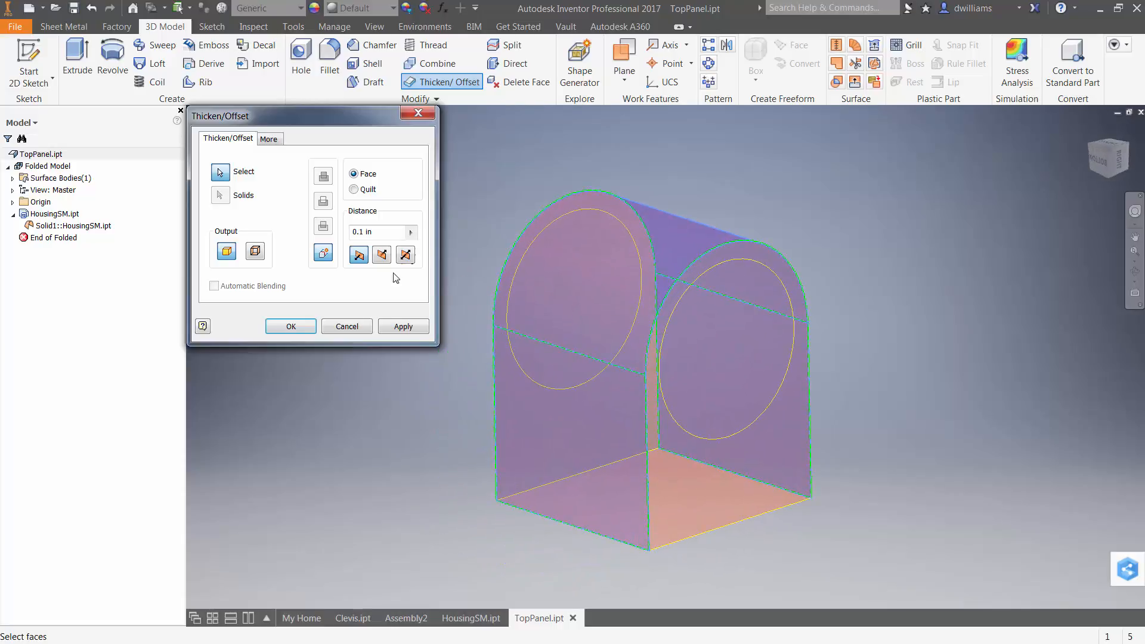
click(410, 232)
click(458, 282)
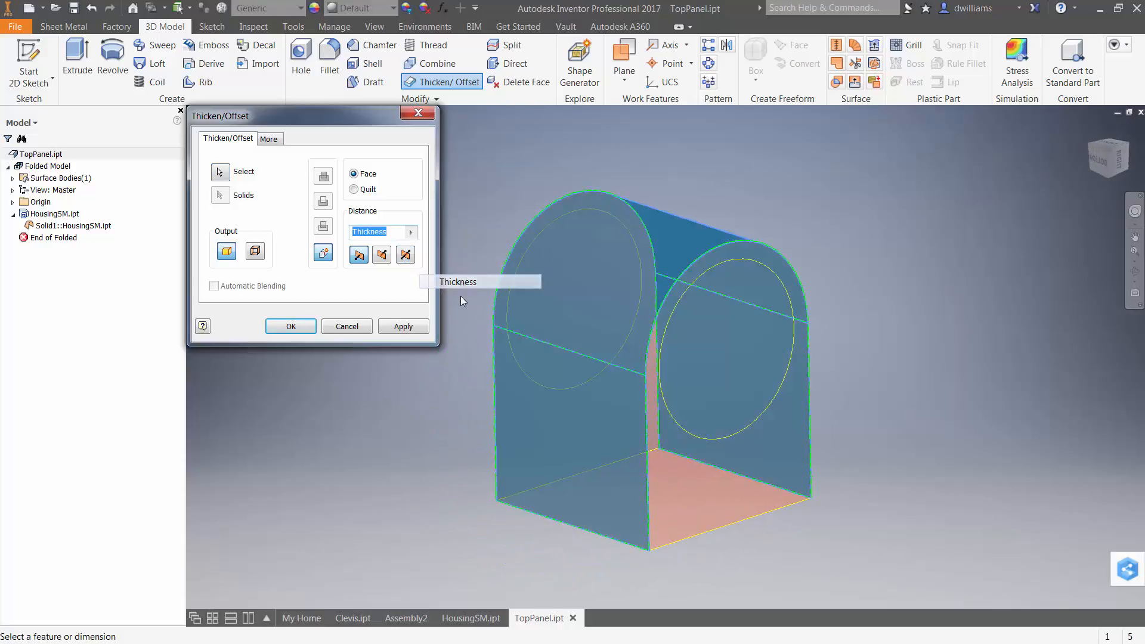
click(292, 327)
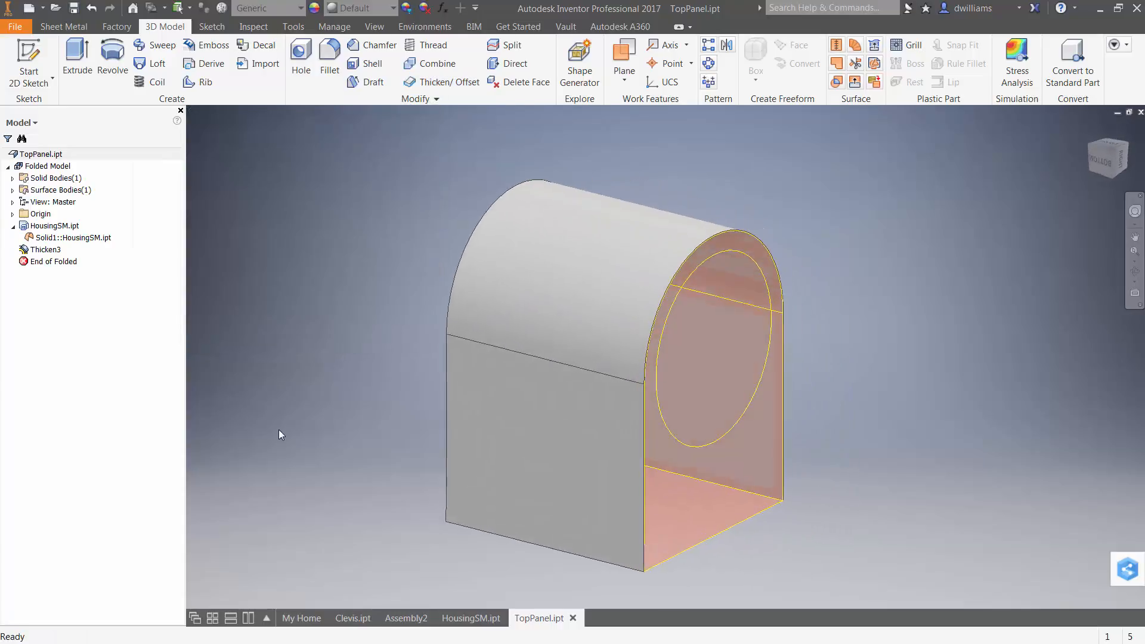
Step: Hide the derived HousingSM.ipt surface in the top panel part and close the file
right_click(76, 237)
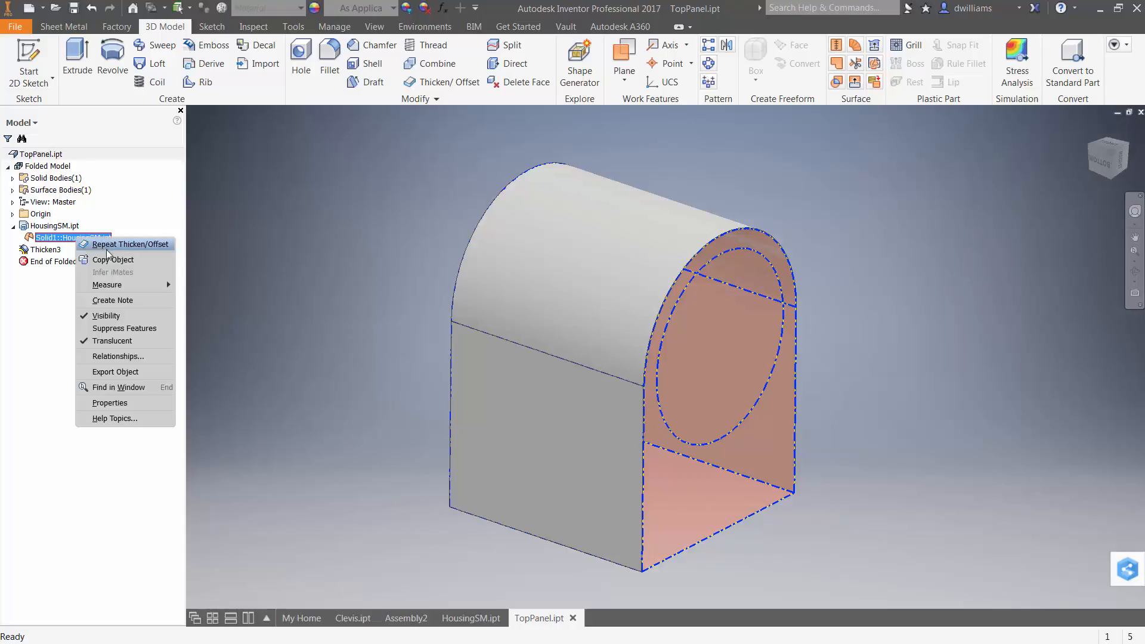
click(116, 316)
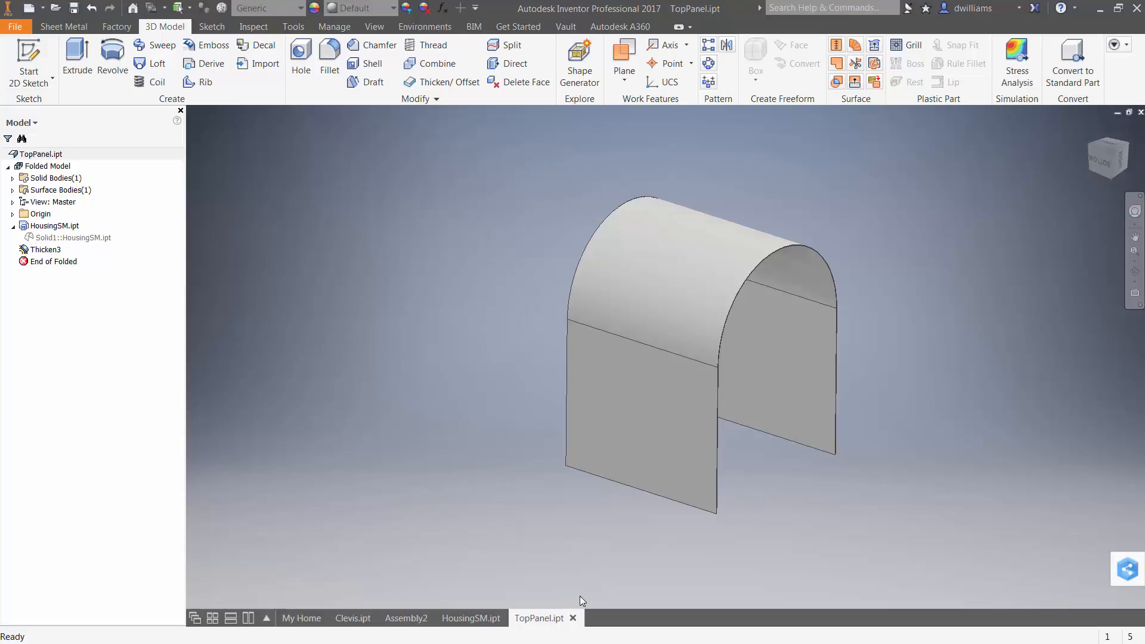
click(1140, 114)
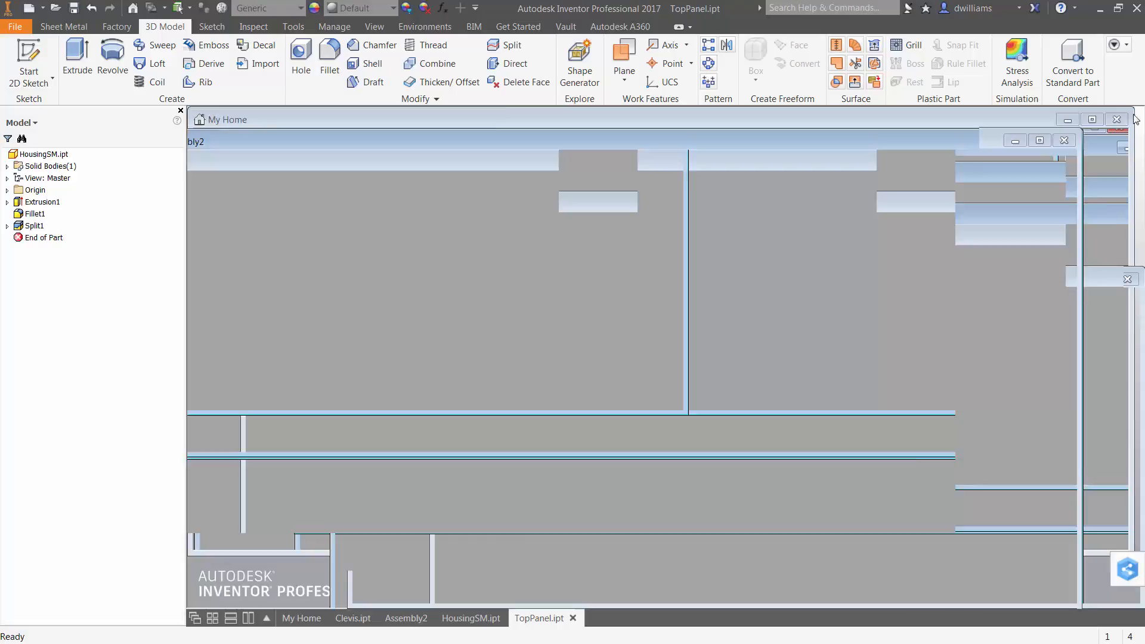
Step: Create a new assembly from the English Standard (in).iam template
click(29, 10)
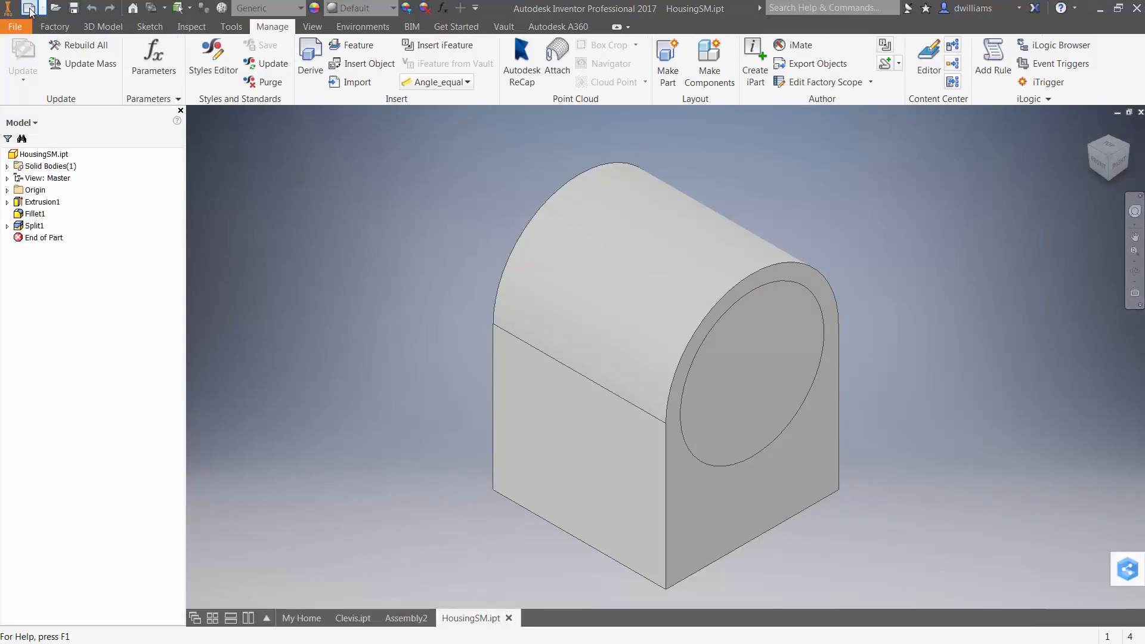
click(528, 258)
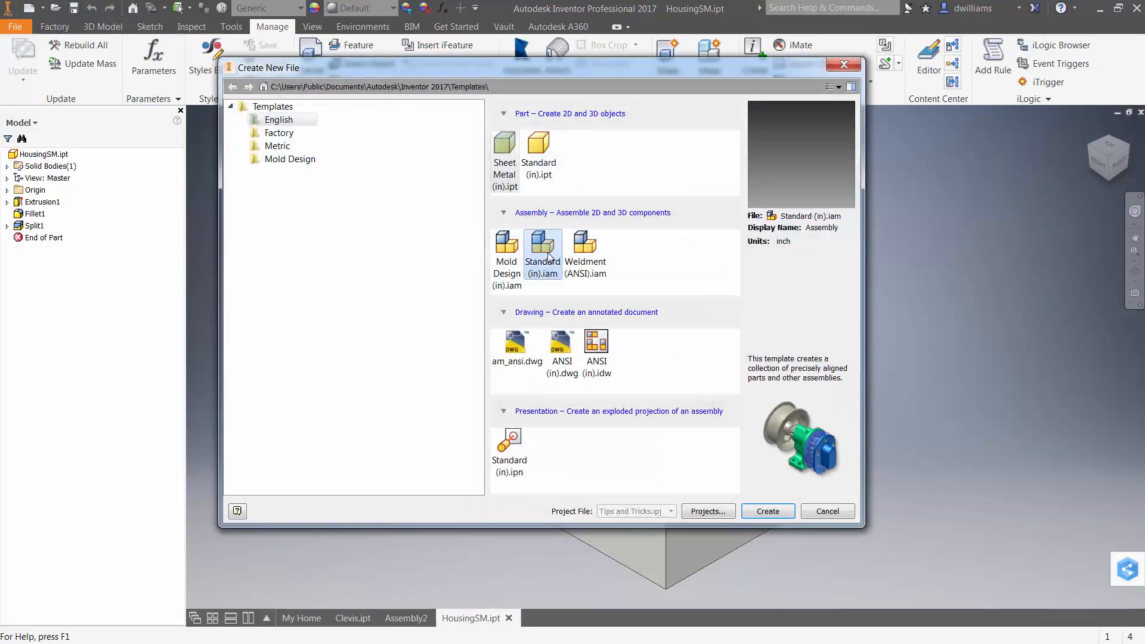
click(767, 511)
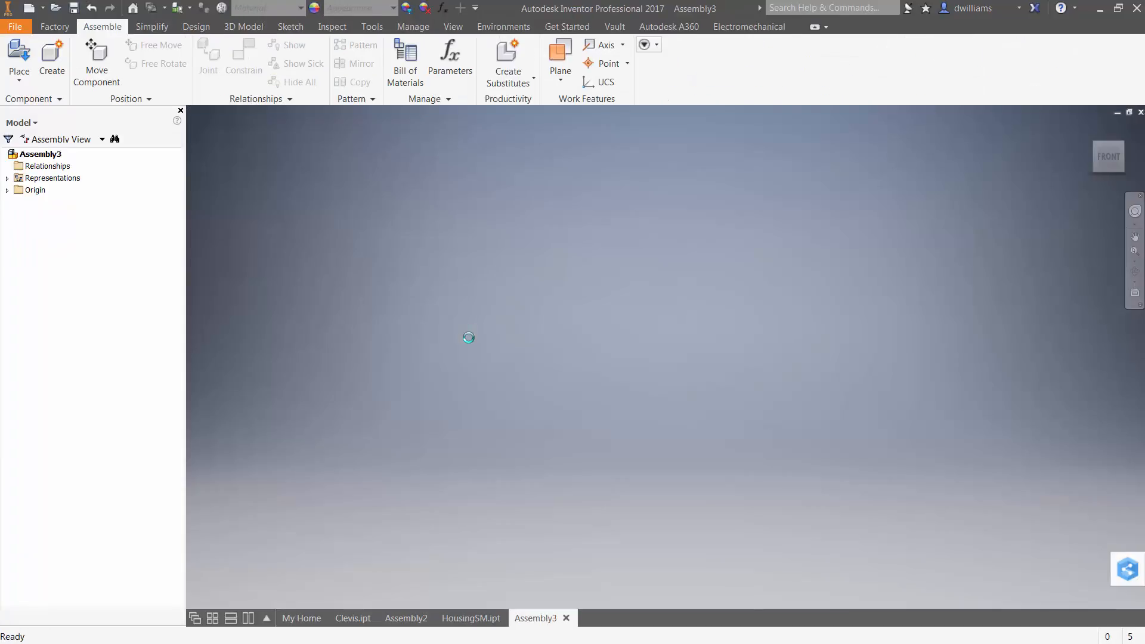
Step: Place one instance of TopPanel.ipt grounded at the origin of the new assembly
right_click(621, 340)
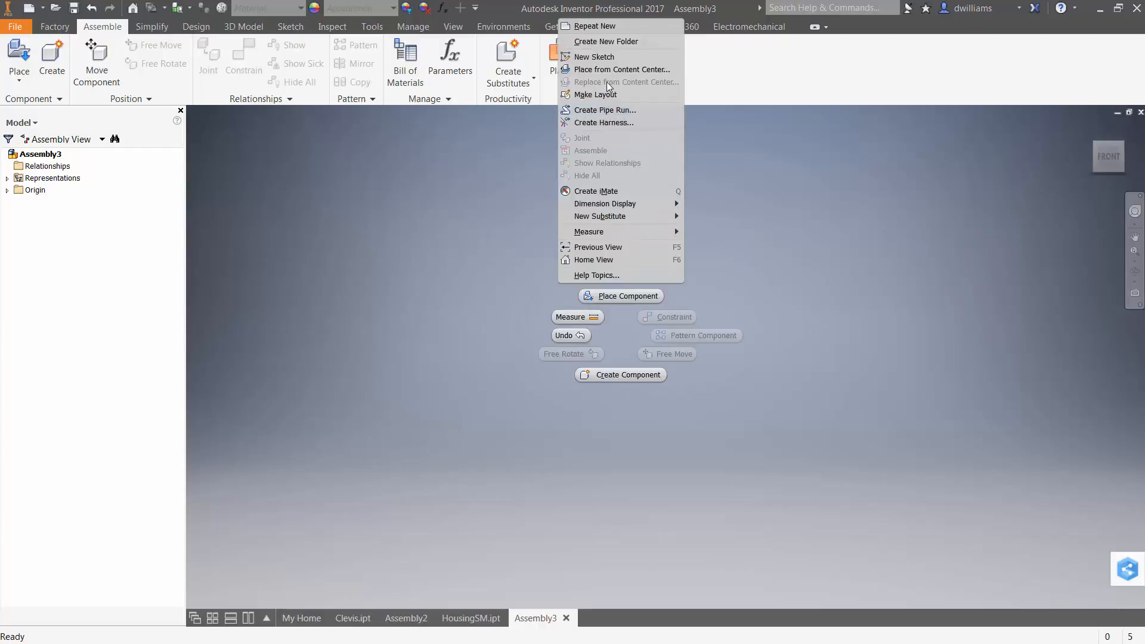
click(631, 297)
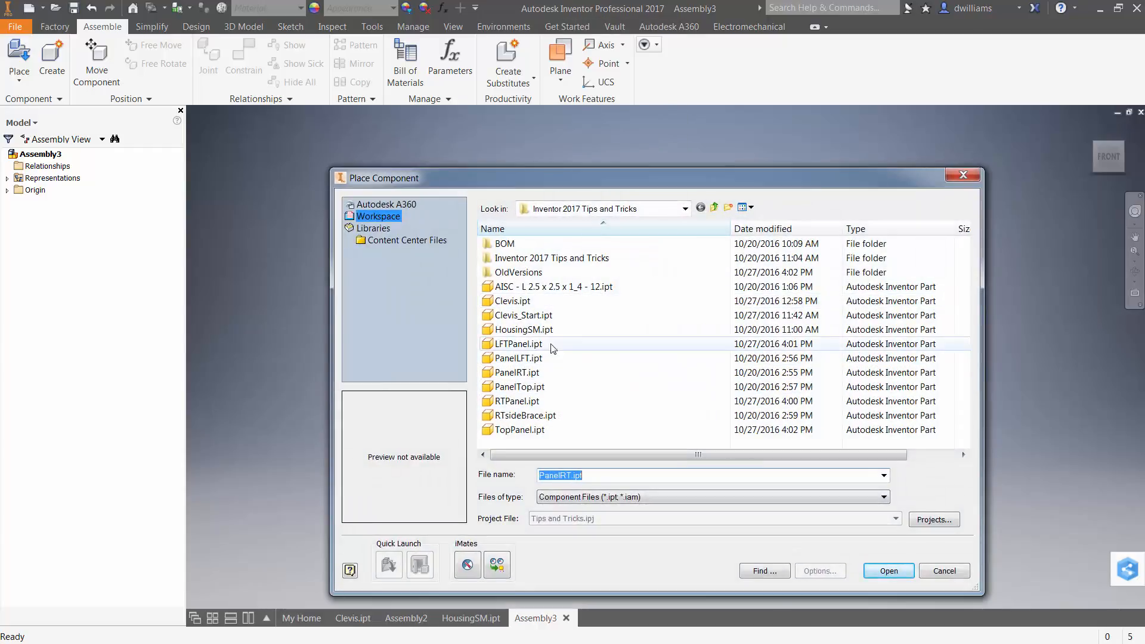
click(526, 428)
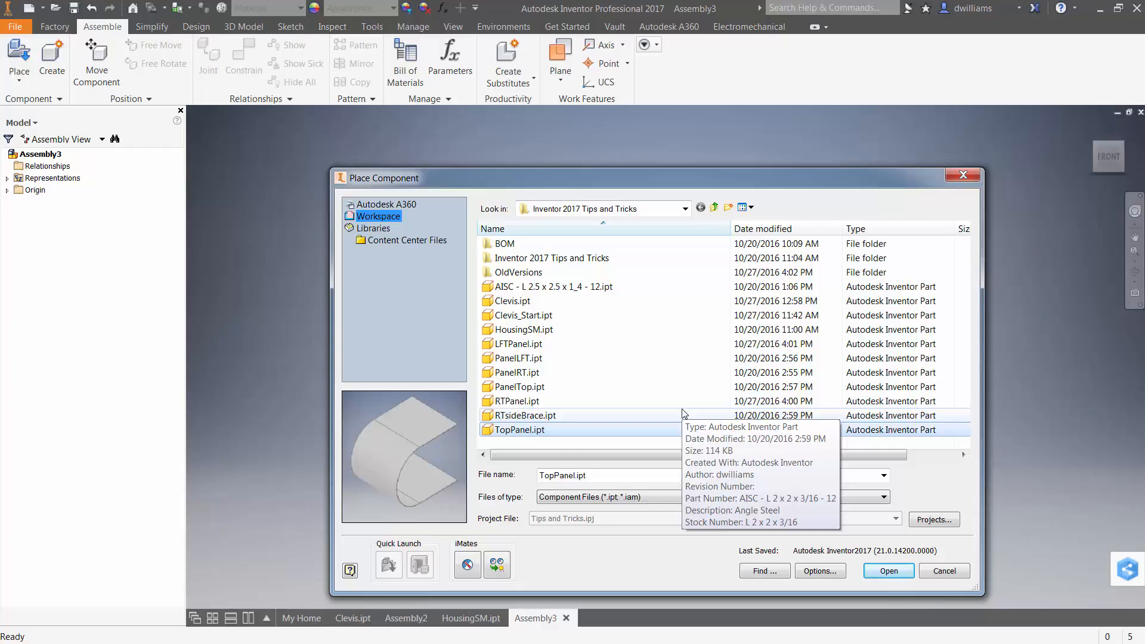
click(891, 571)
click(620, 357)
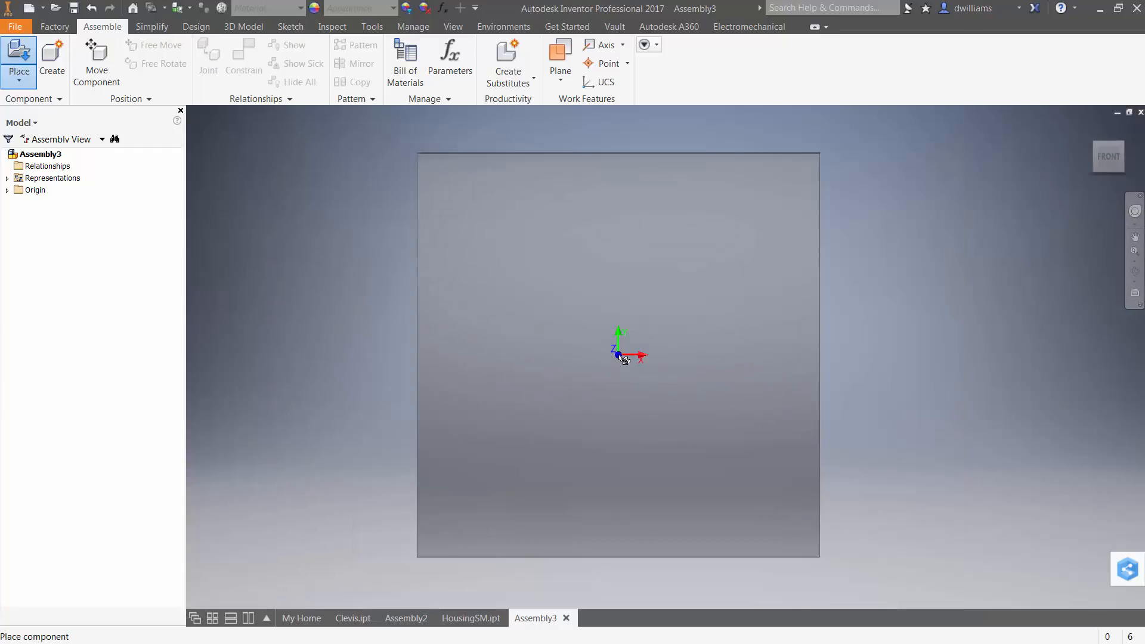
right_click(579, 352)
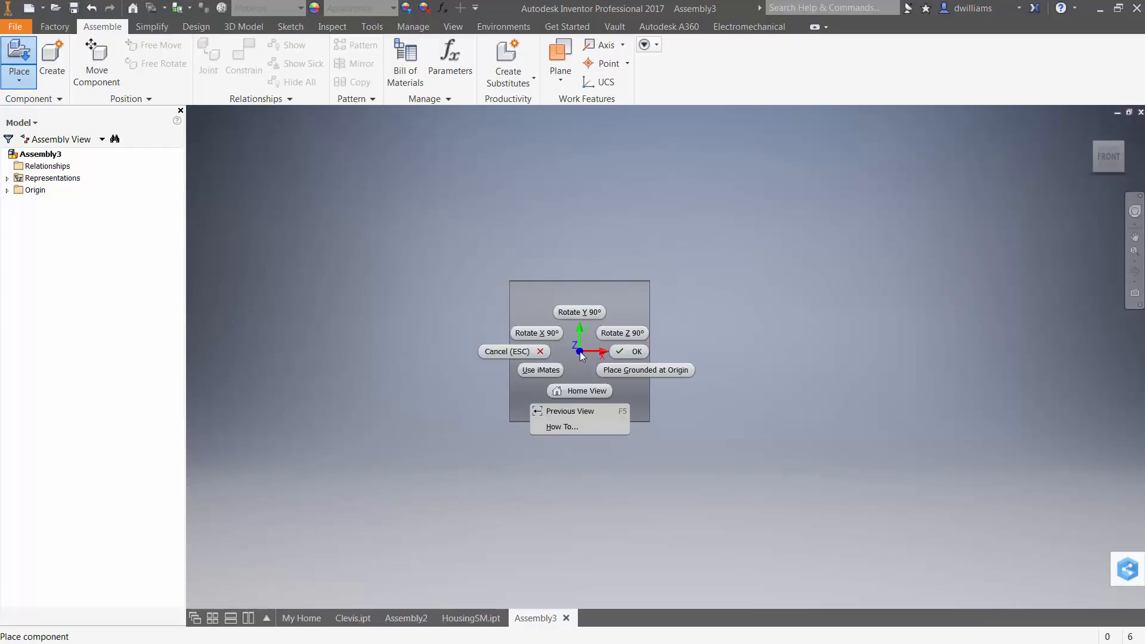
click(650, 369)
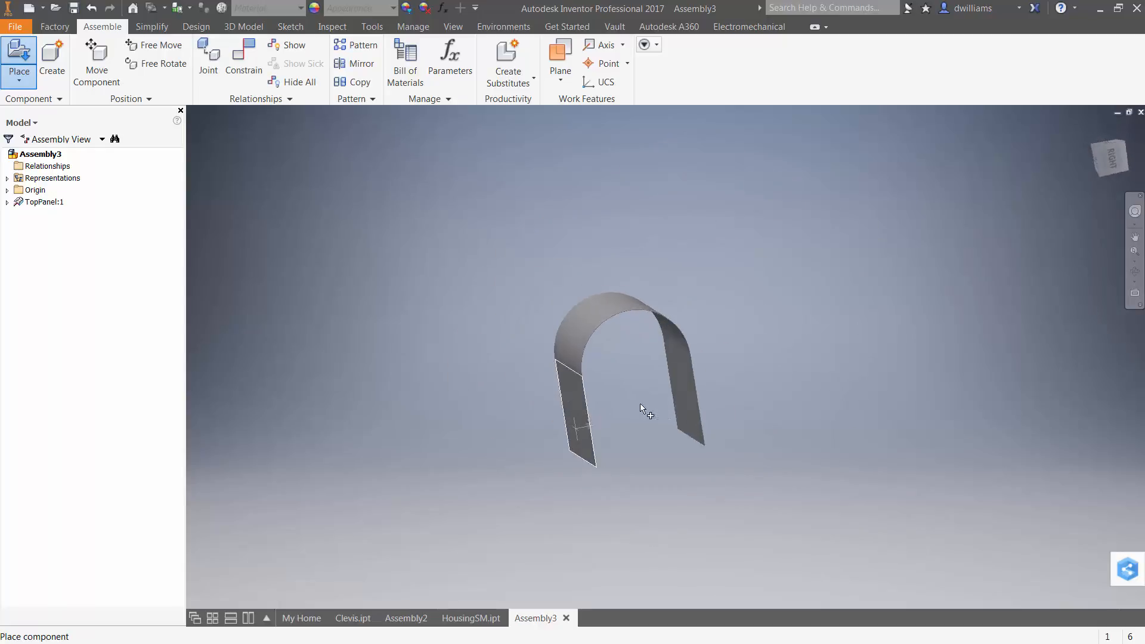
right_click(447, 358)
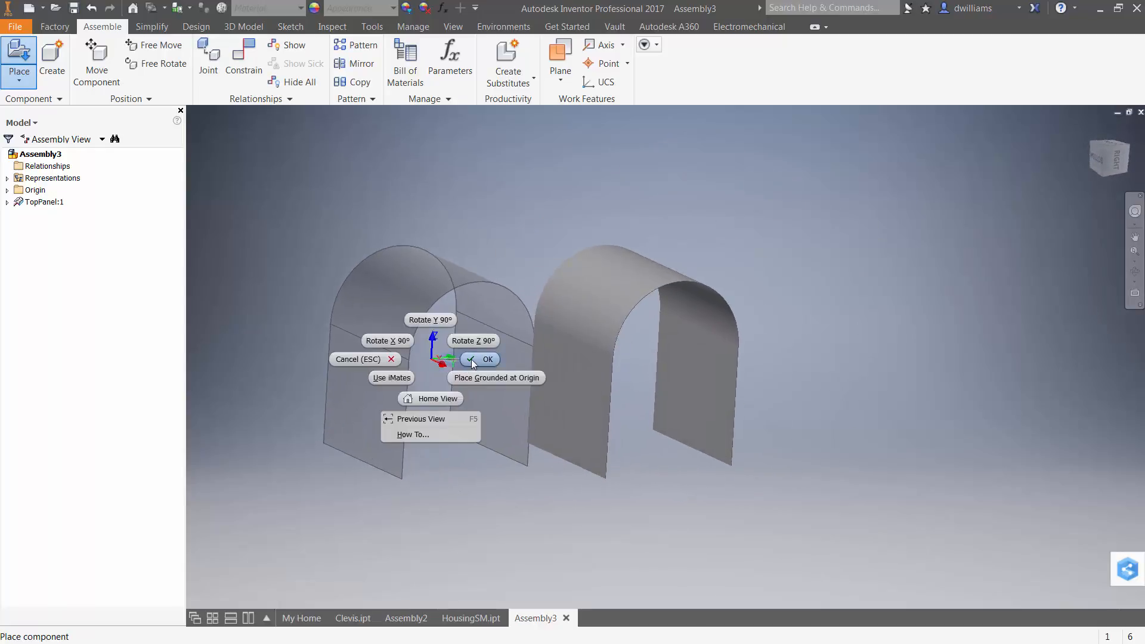
click(438, 353)
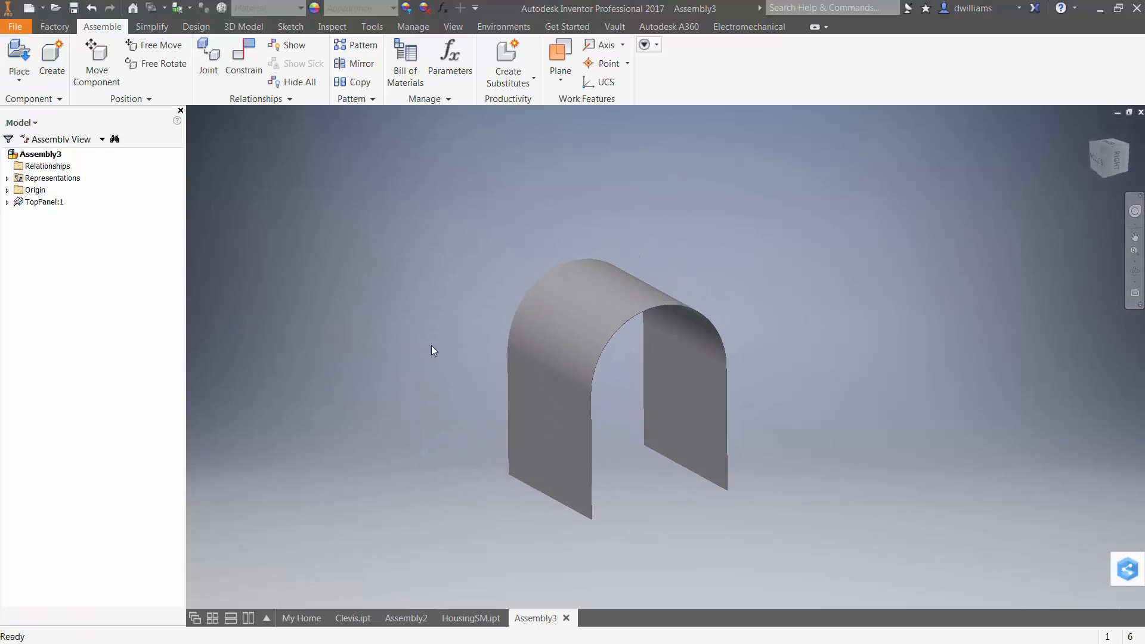
Step: Place one instance of RTPanel.ipt grounded at the assembly origin, closing one end of the top panel
right_click(429, 346)
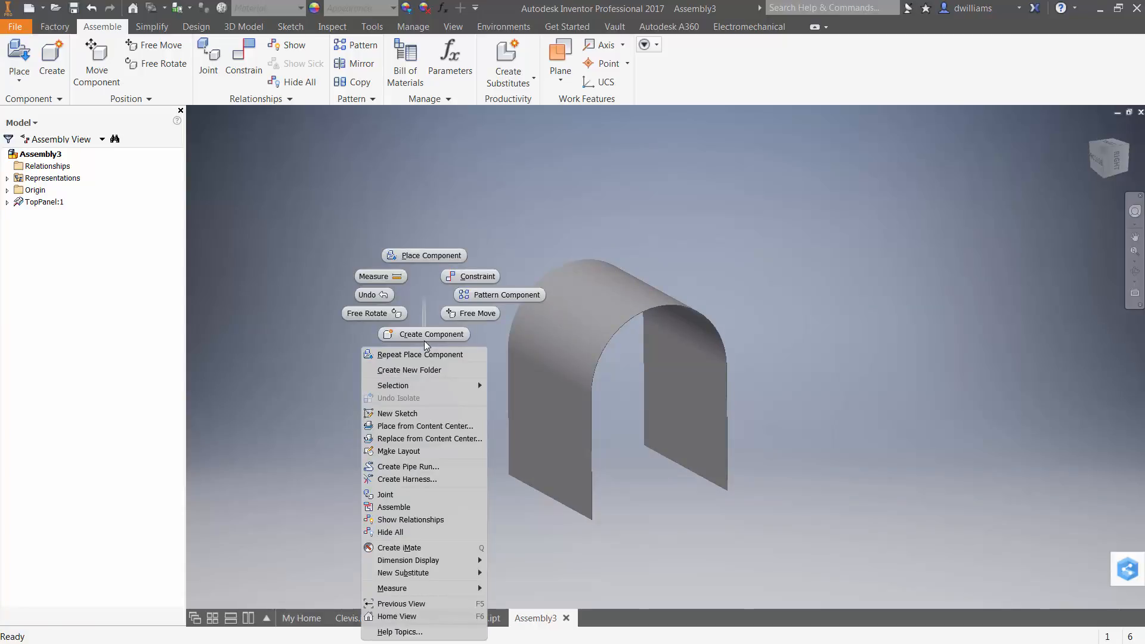
click(431, 253)
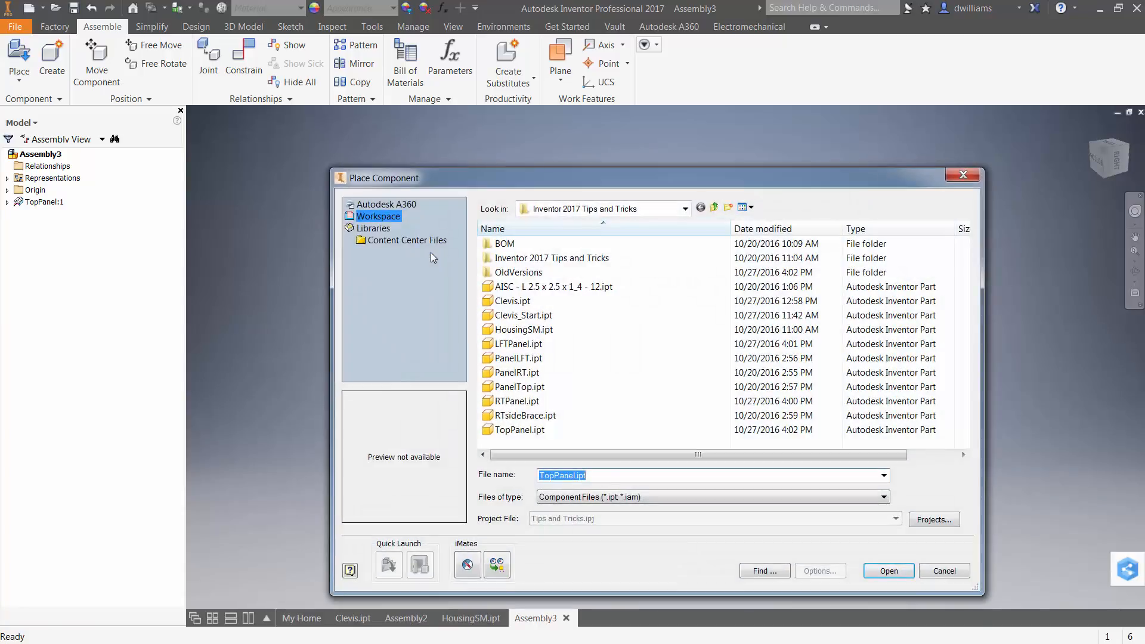
click(517, 401)
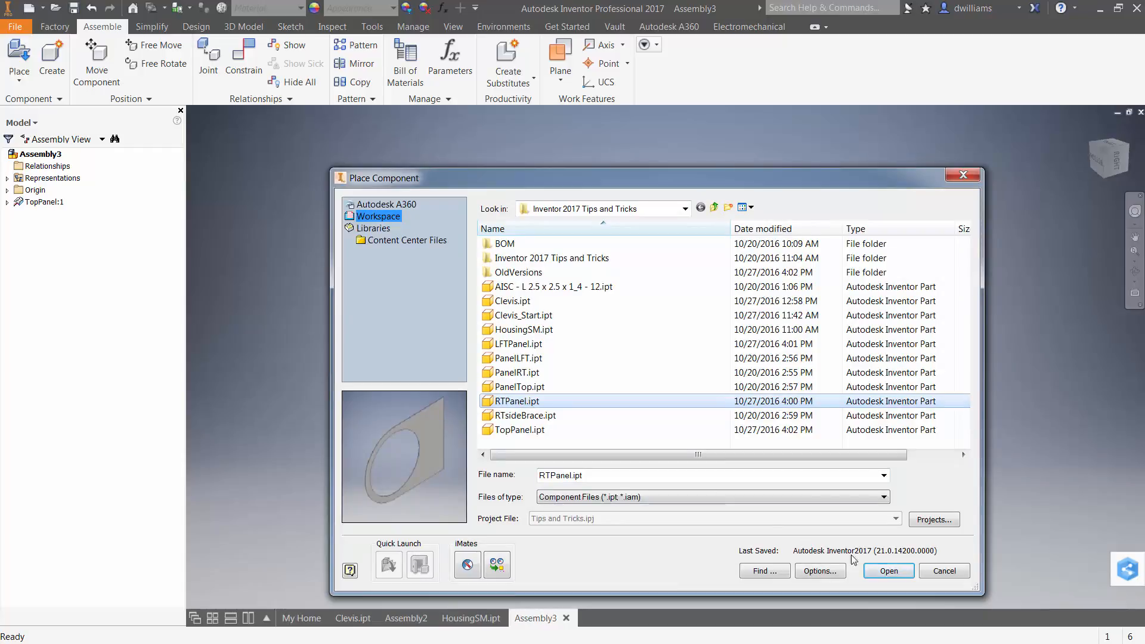
click(888, 570)
right_click(878, 397)
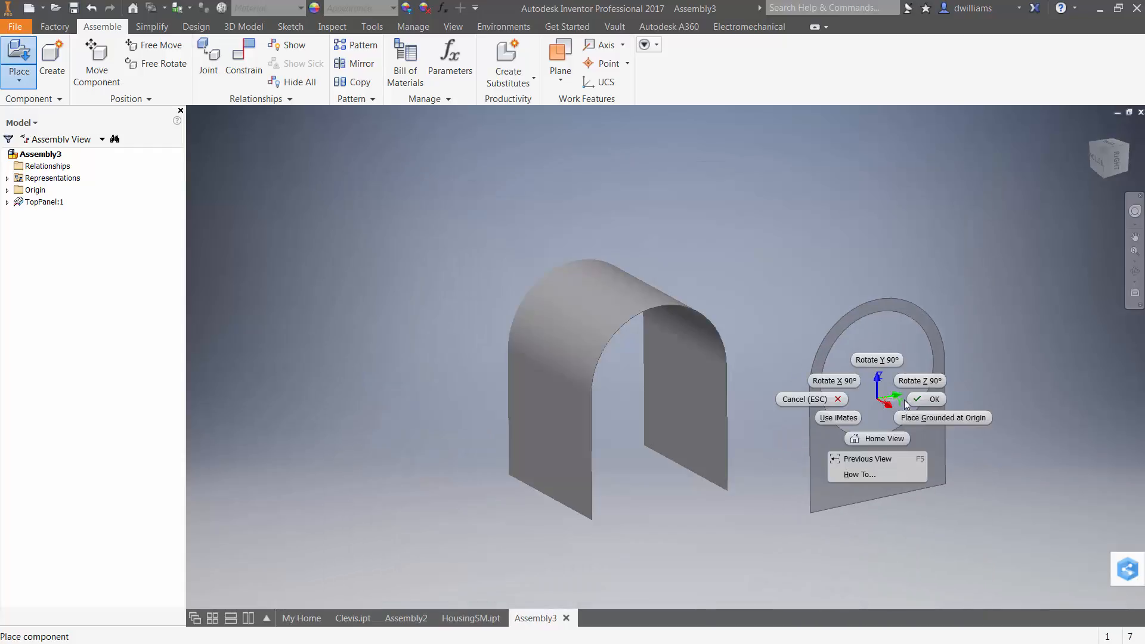
click(920, 420)
right_click(869, 360)
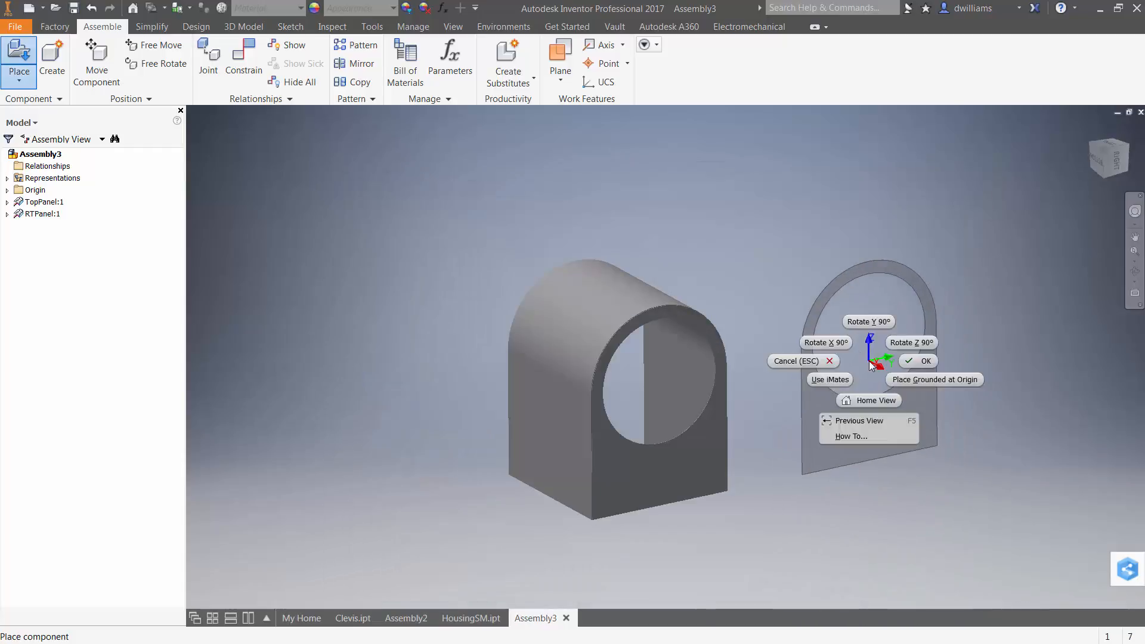
key(Escape)
Step: Place one instance of LFTPanel.ipt grounded at the assembly origin, closing the opposite end of the housing
right_click(338, 266)
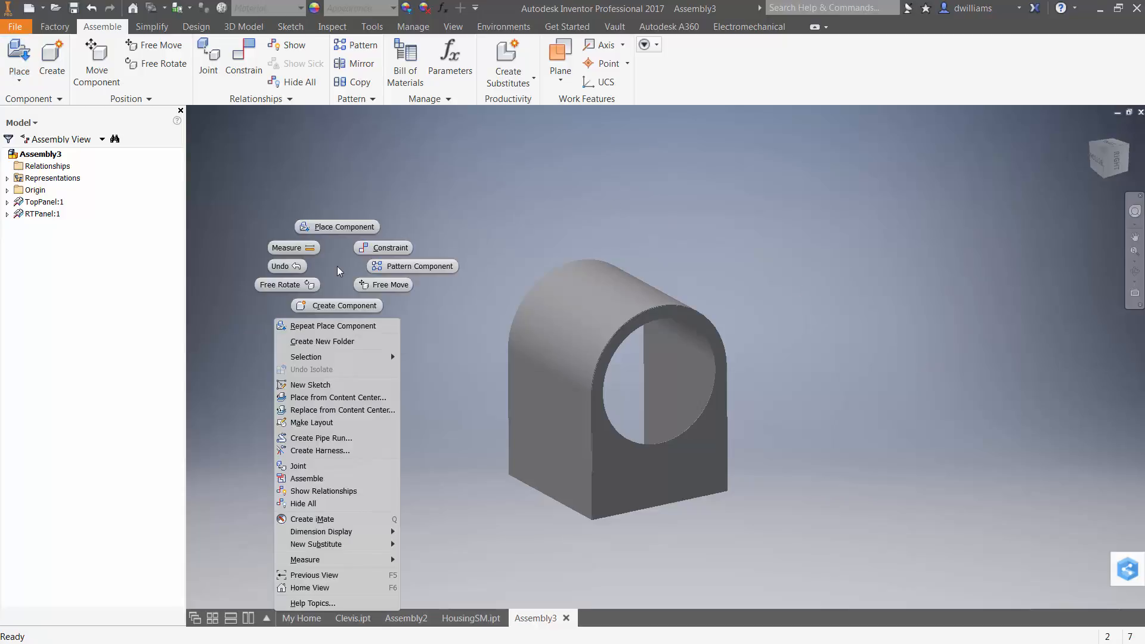
click(336, 229)
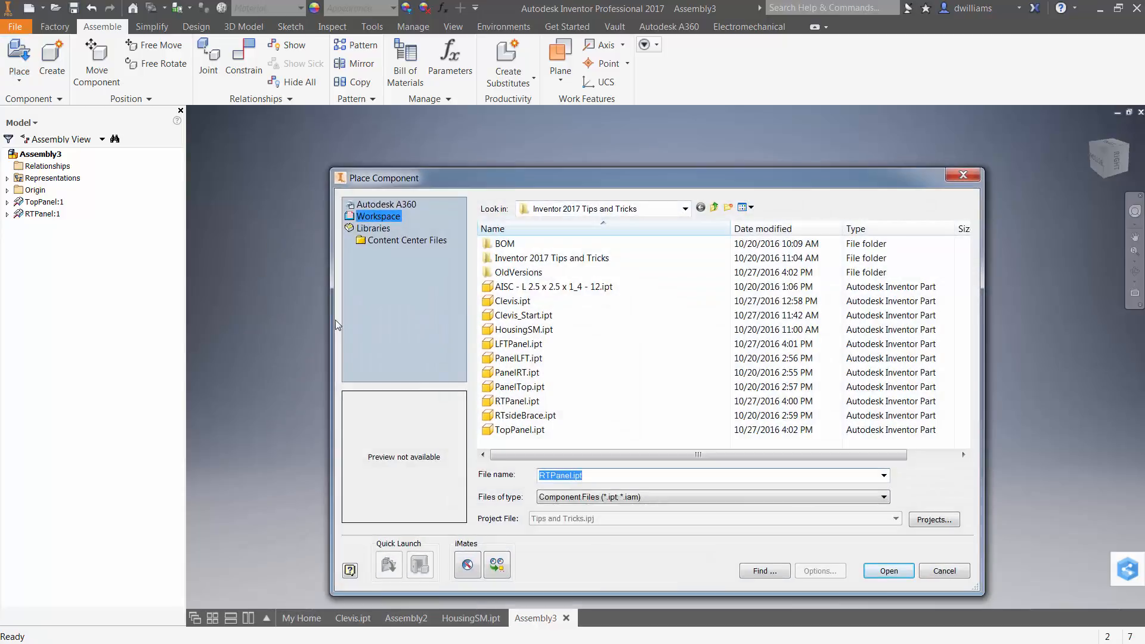
click(533, 346)
click(880, 573)
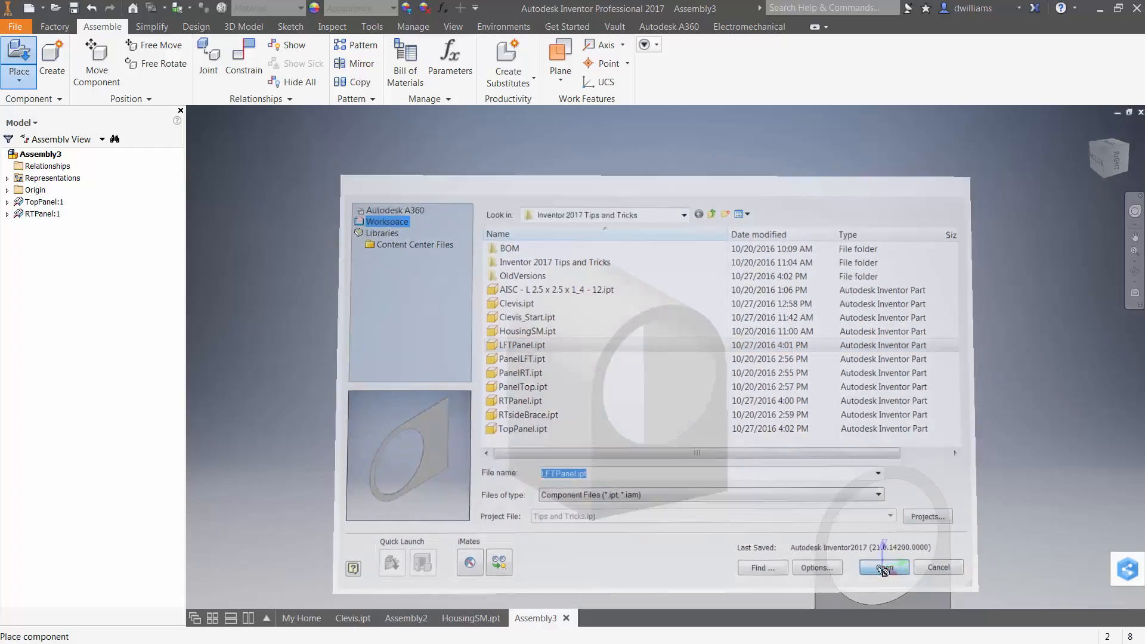
right_click(383, 322)
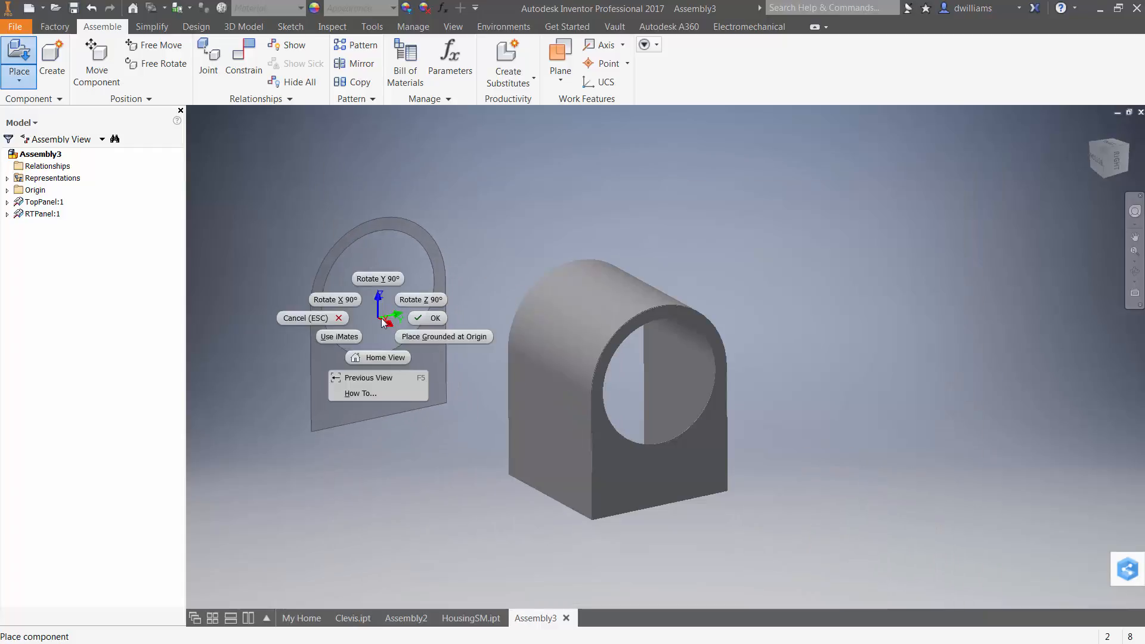
click(424, 336)
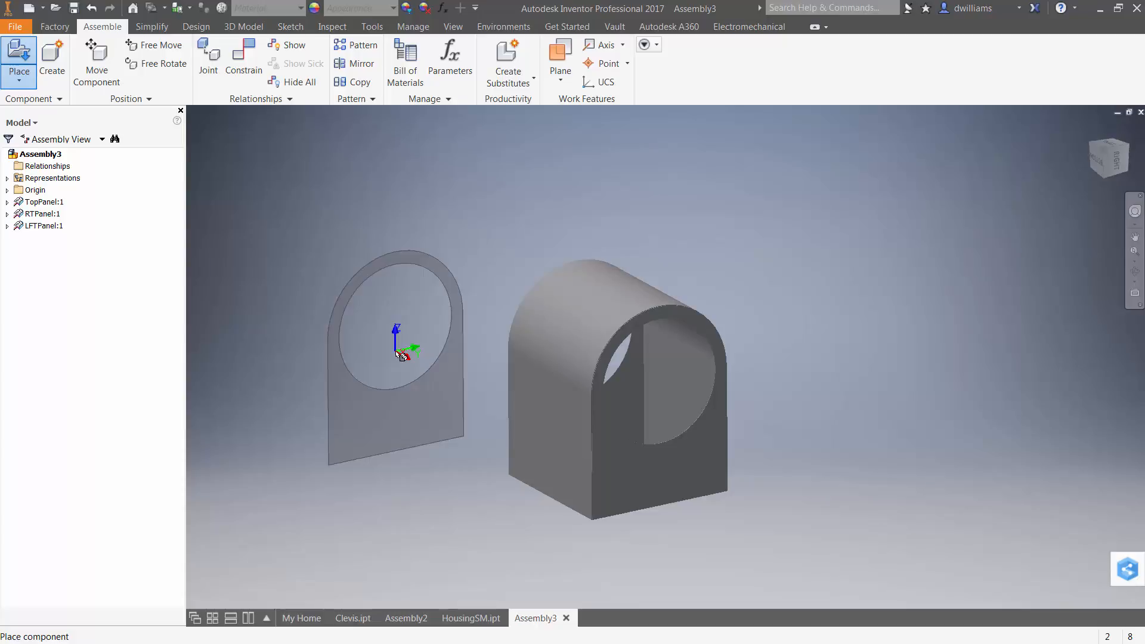
right_click(388, 331)
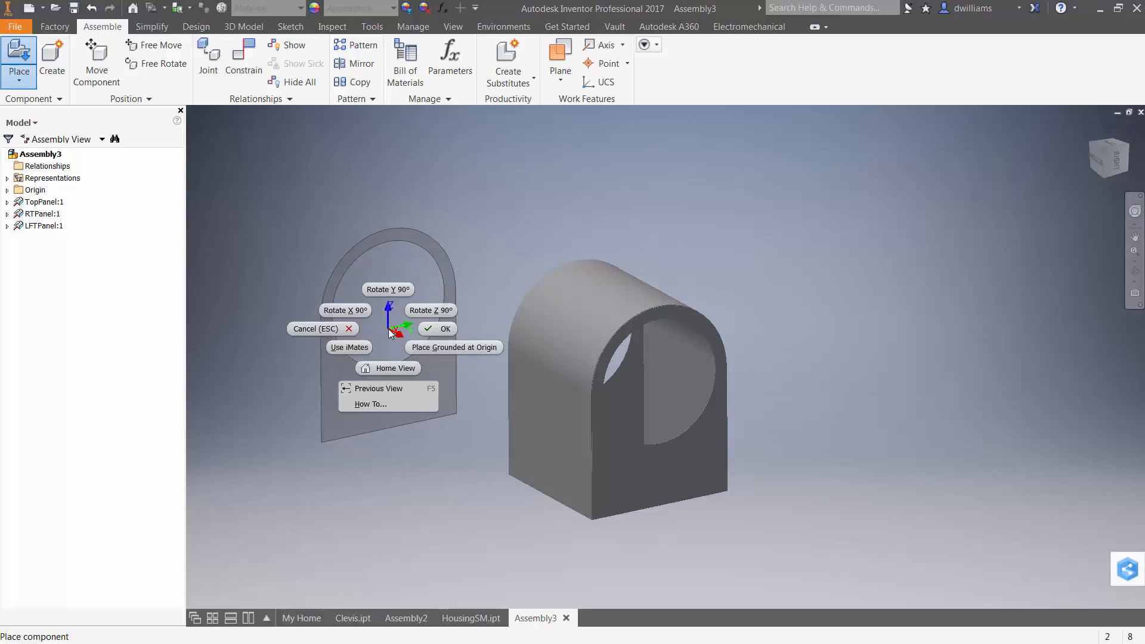
click(442, 331)
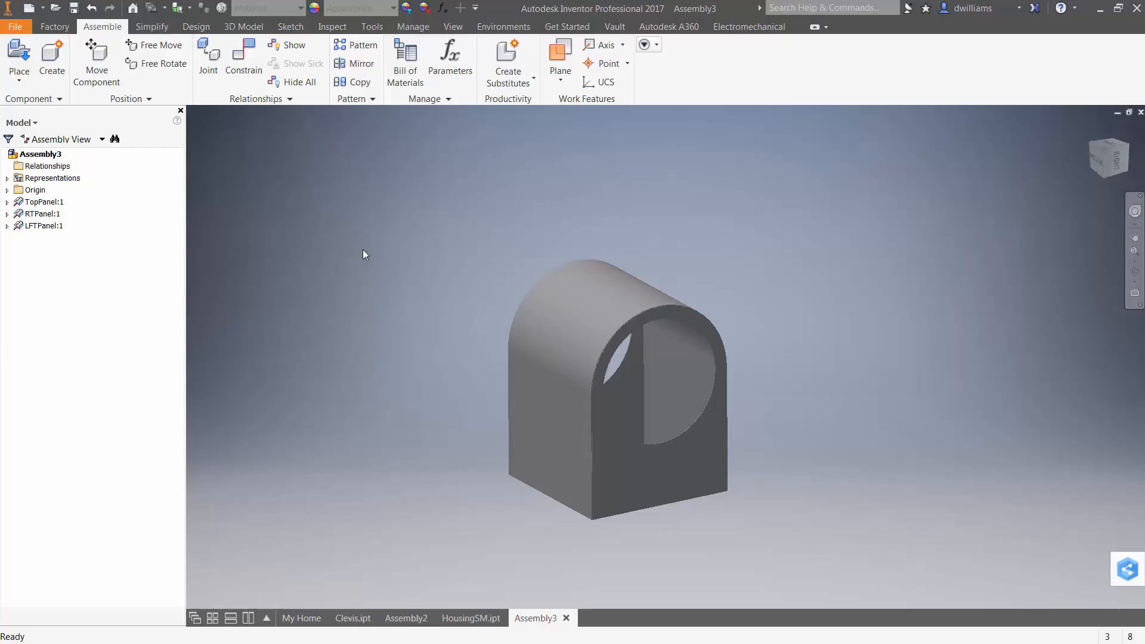
Step: Choose an ANSI L equal angle from the Content Center, size L 2 x 2 x 3/16, as custom with a length of 12 inches
right_click(347, 249)
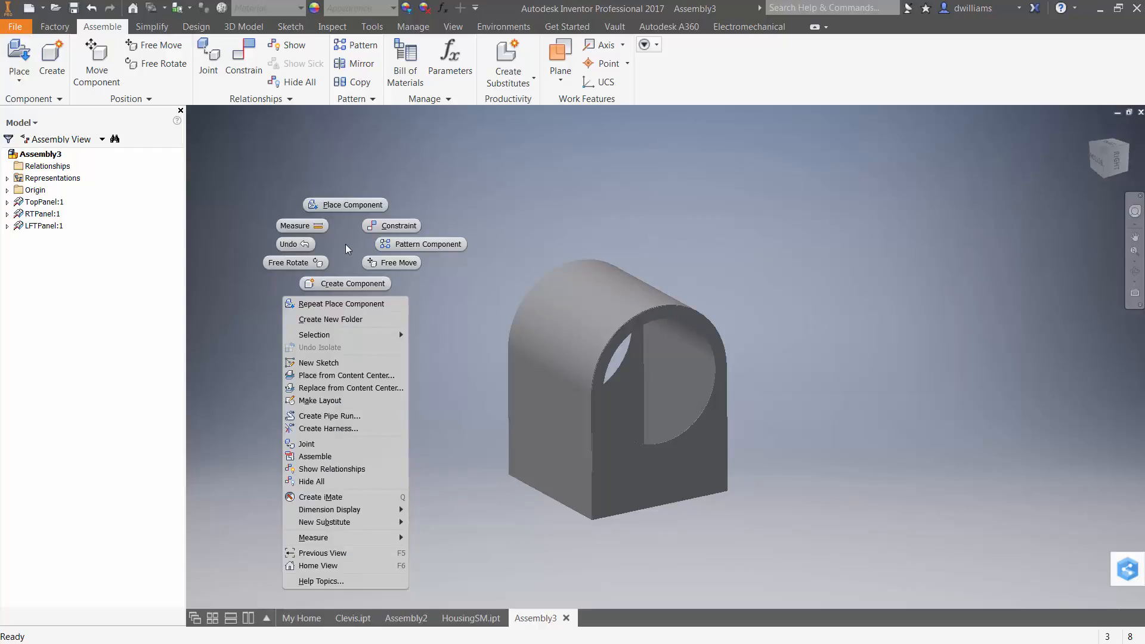
click(360, 376)
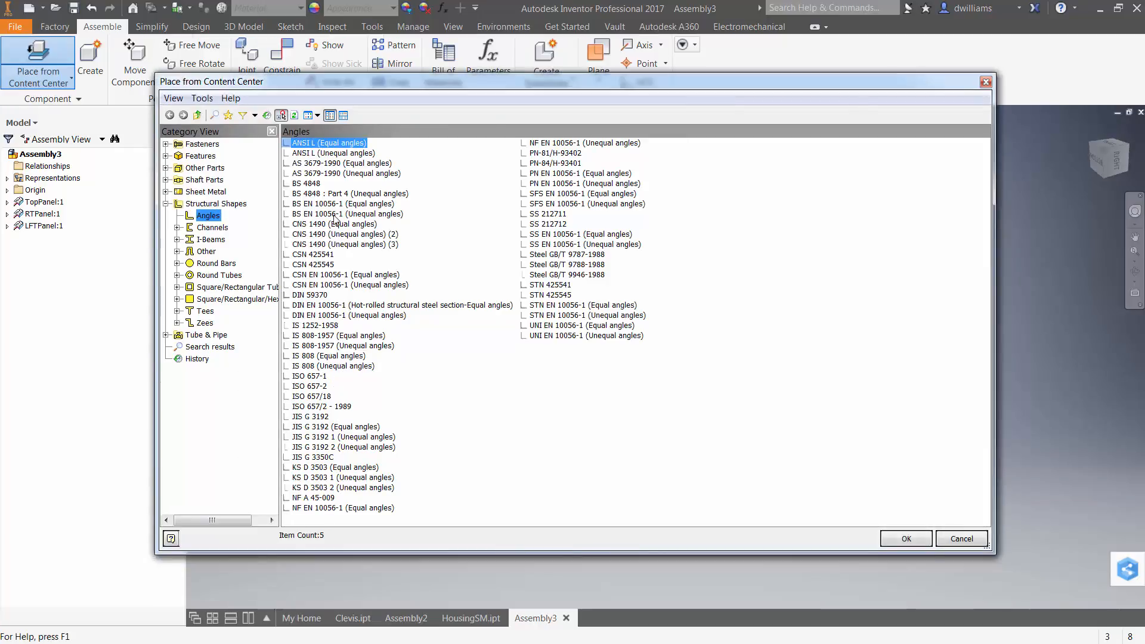
double_click(335, 143)
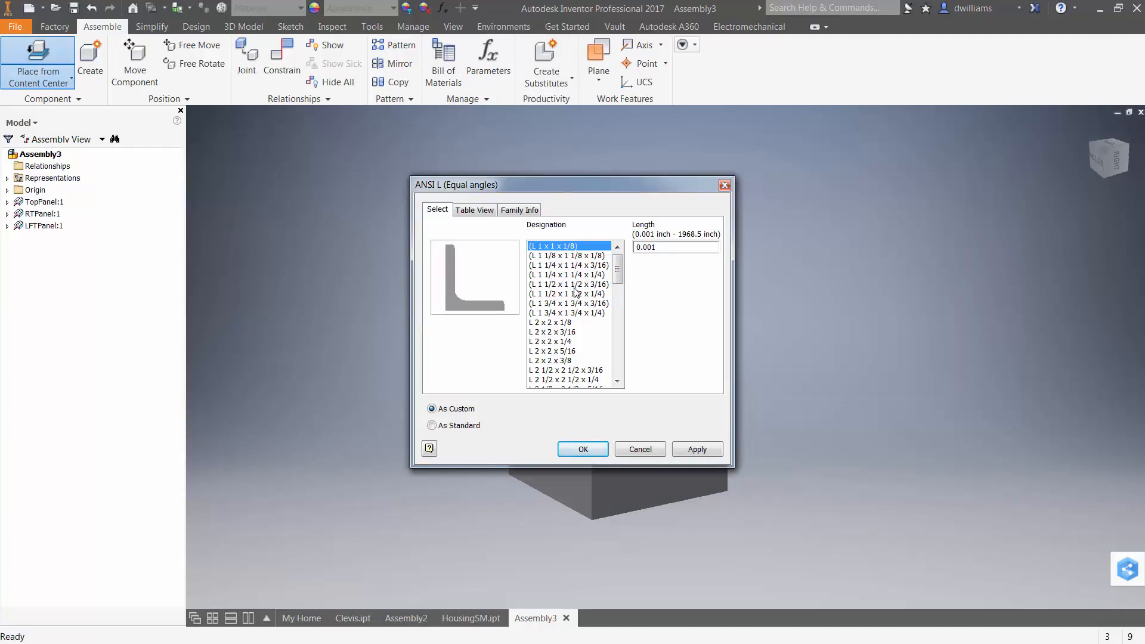
click(559, 333)
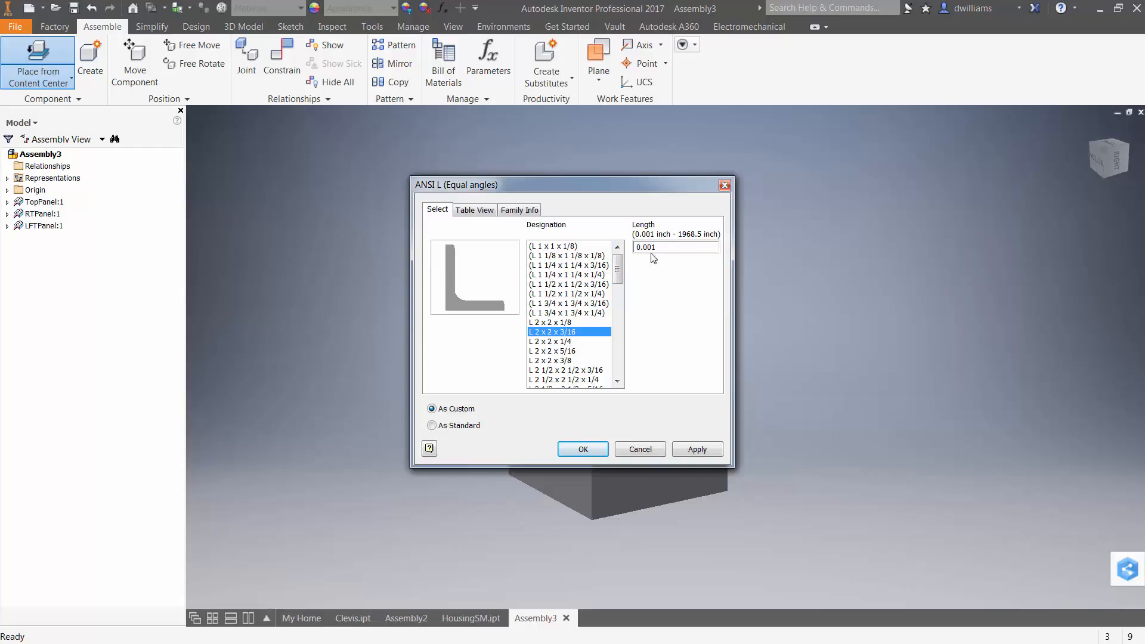
drag(666, 246, 508, 251)
text(12)
click(582, 448)
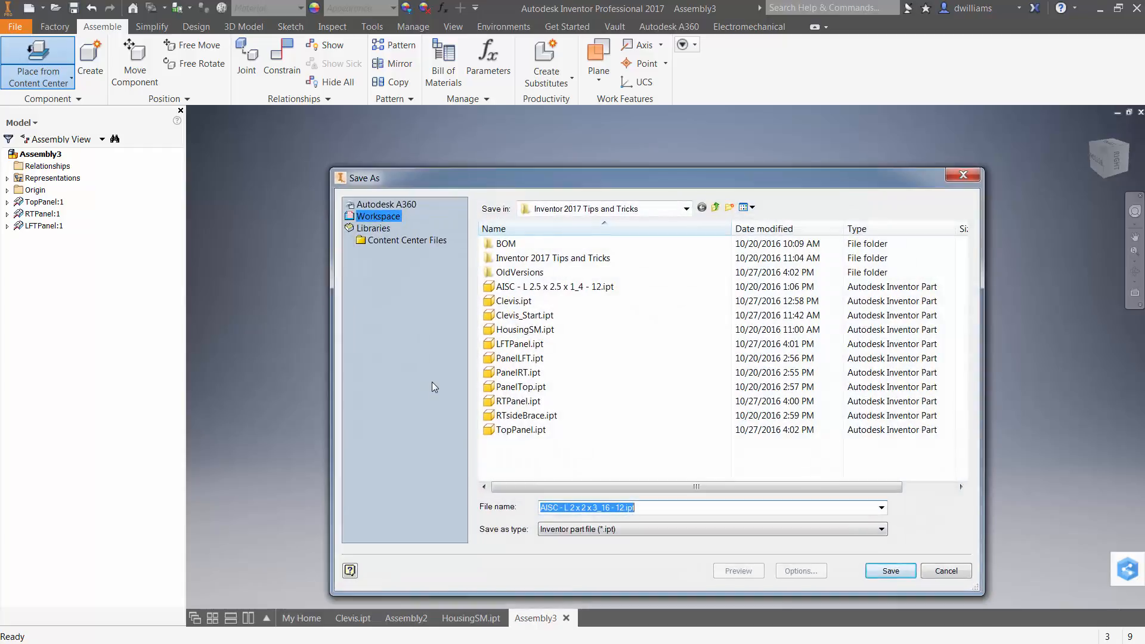
Step: Save the custom angle part as BraceFront.ipt in the Inventor 2017 Tips and Tricks folder
click(626, 510)
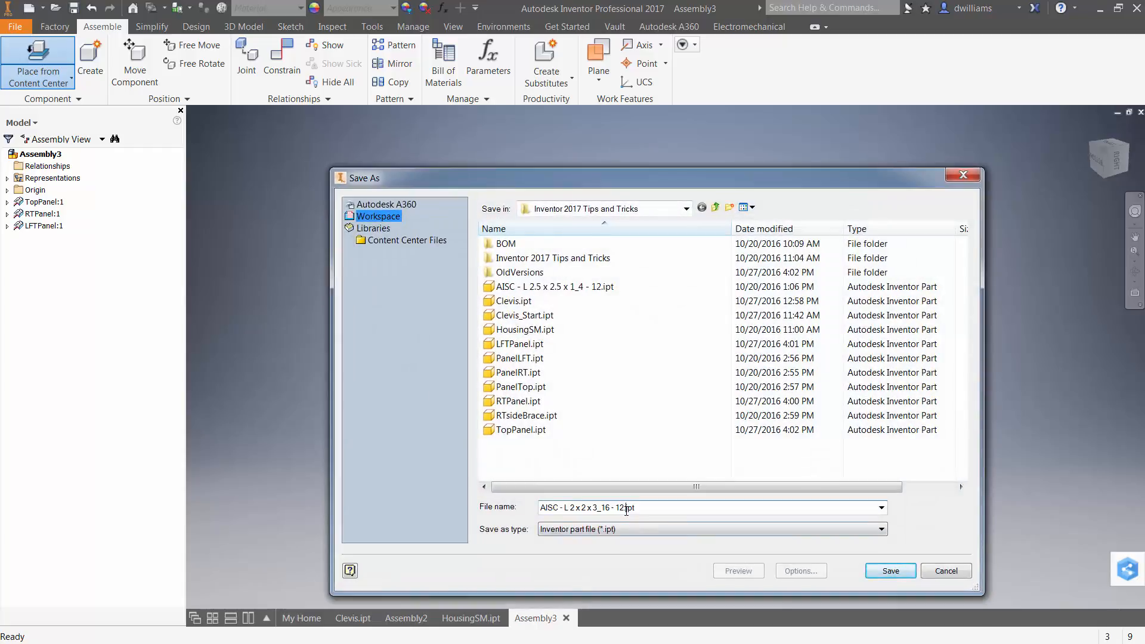
drag(624, 507, 538, 508)
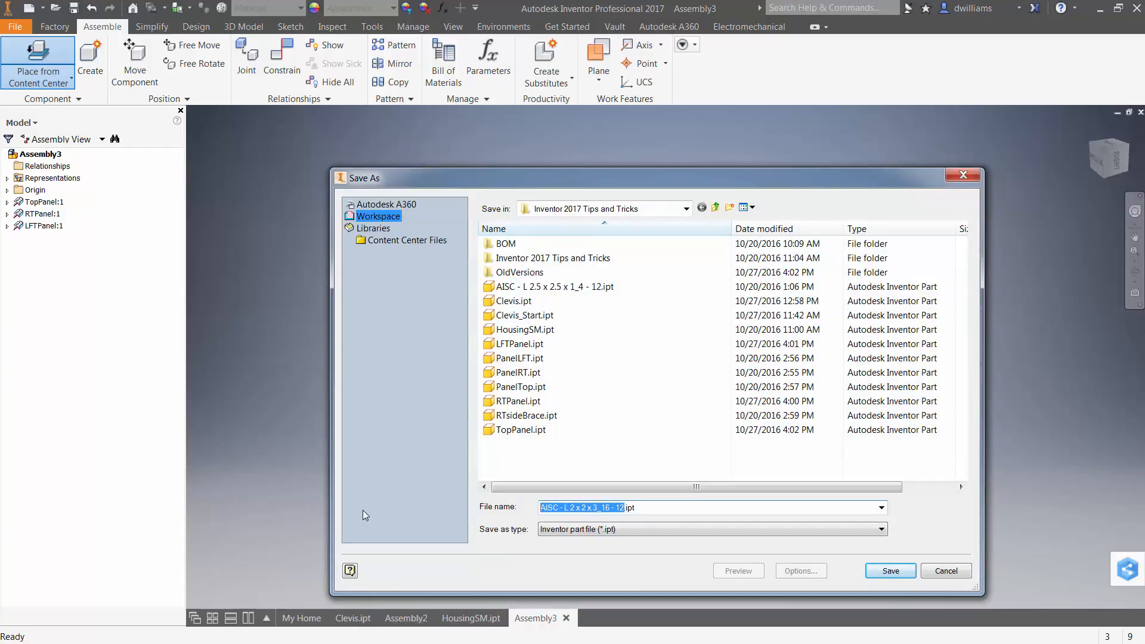
text(Brace)
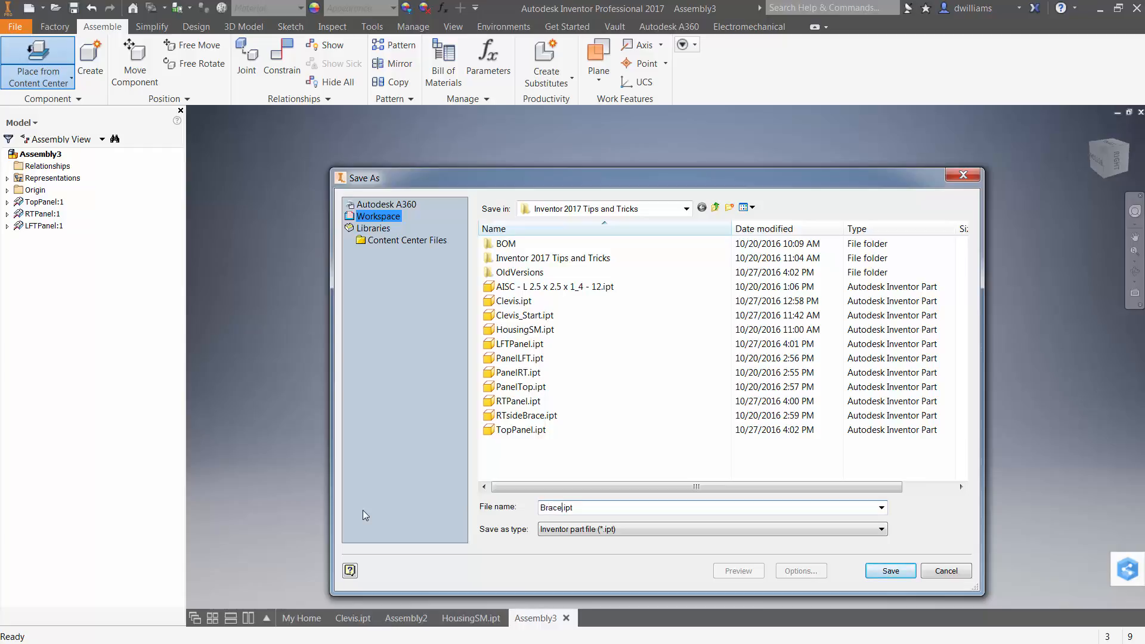
text(Front)
key(BackSpace)
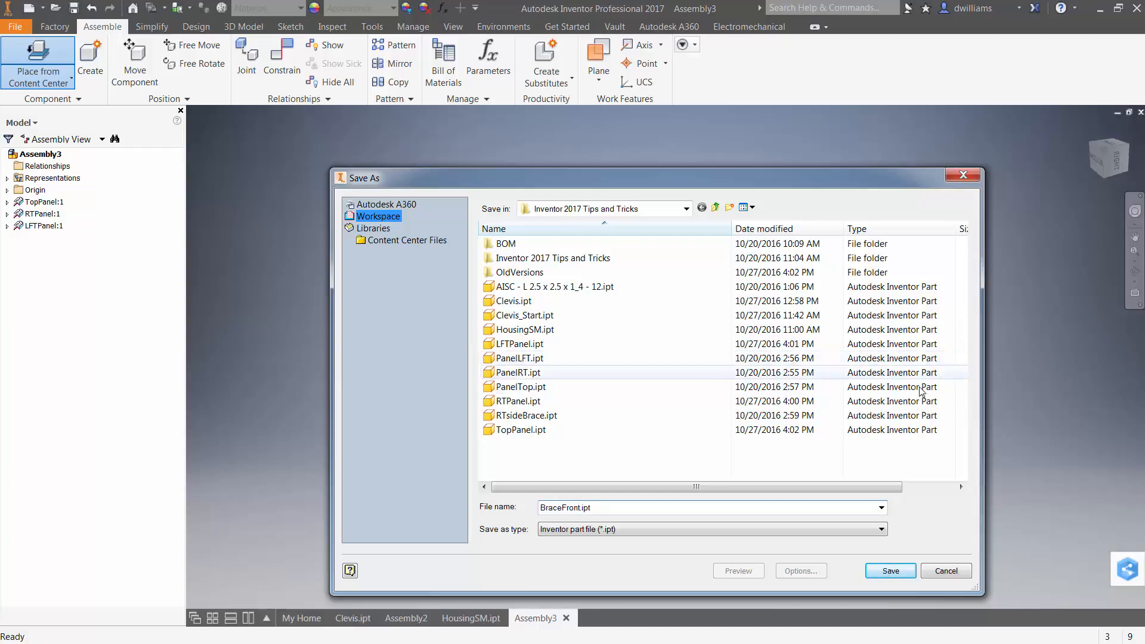
click(889, 571)
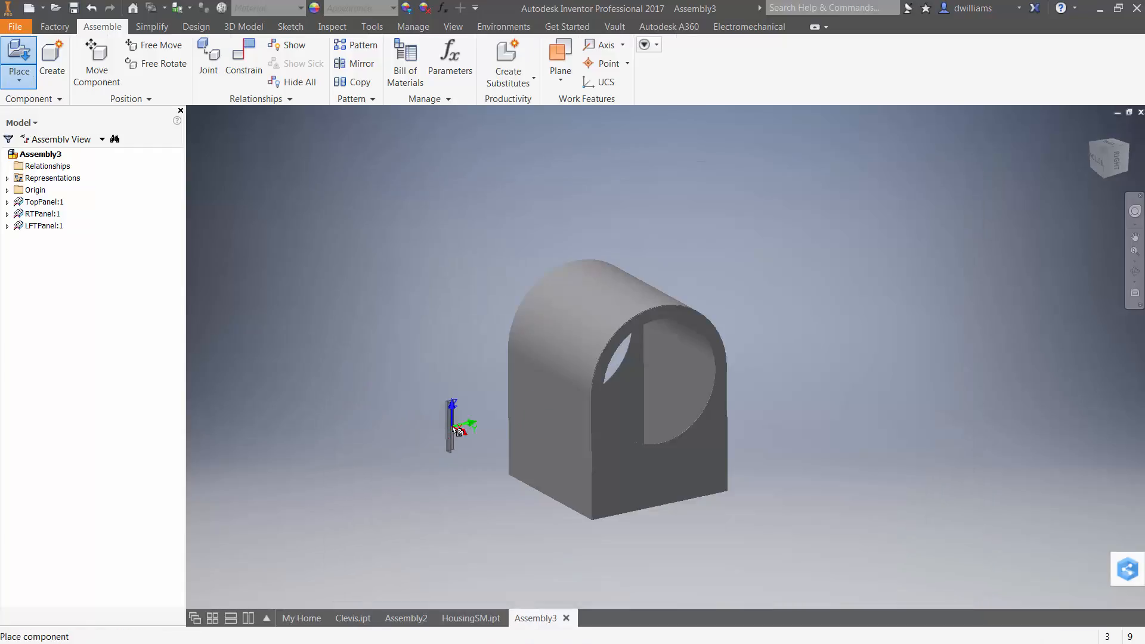
Step: Place one instance of the BraceFront angle in free space beside the housing
click(464, 428)
right_click(363, 371)
click(410, 372)
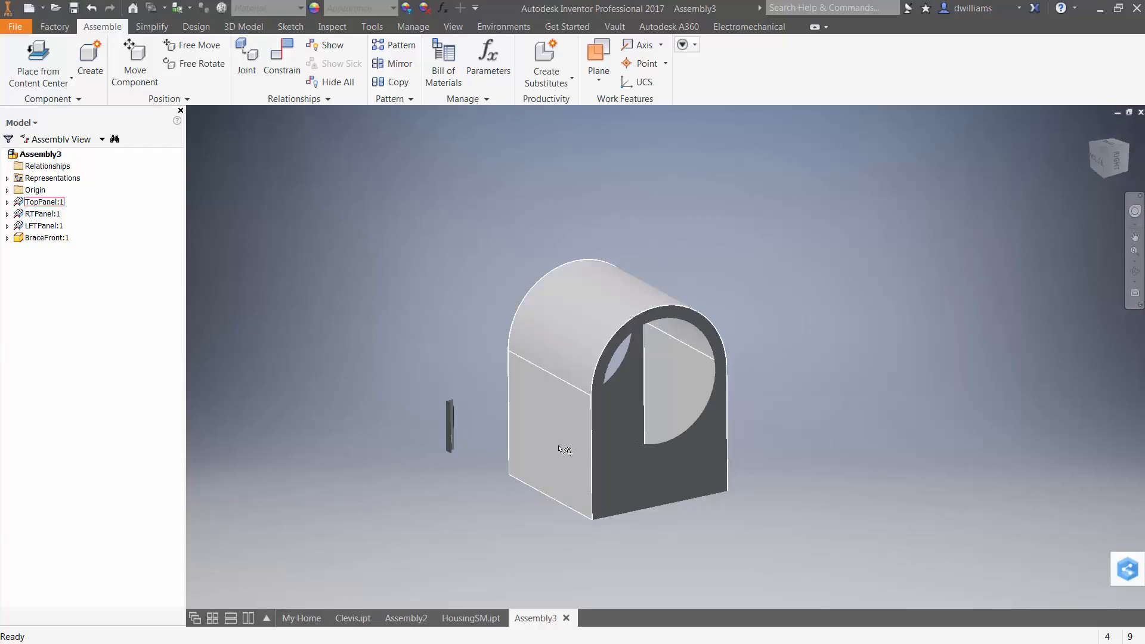
Step: Inspect the named dimensions in the base extrusion's sketch in HousingSM.ipt, and return to Assembly3
click(477, 618)
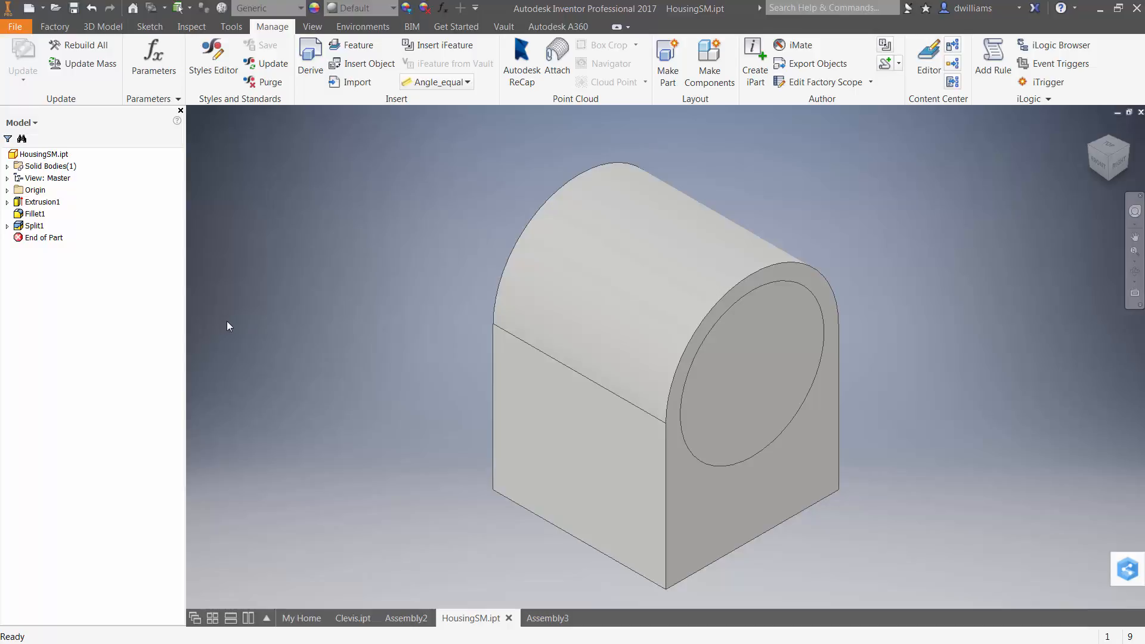
right_click(54, 202)
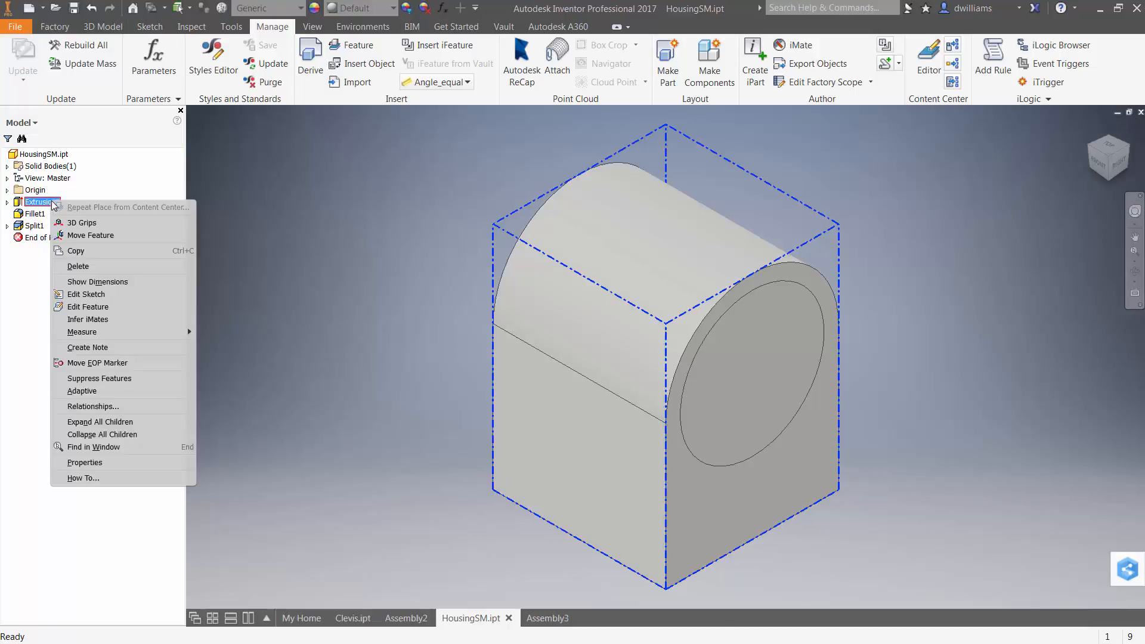
click(103, 295)
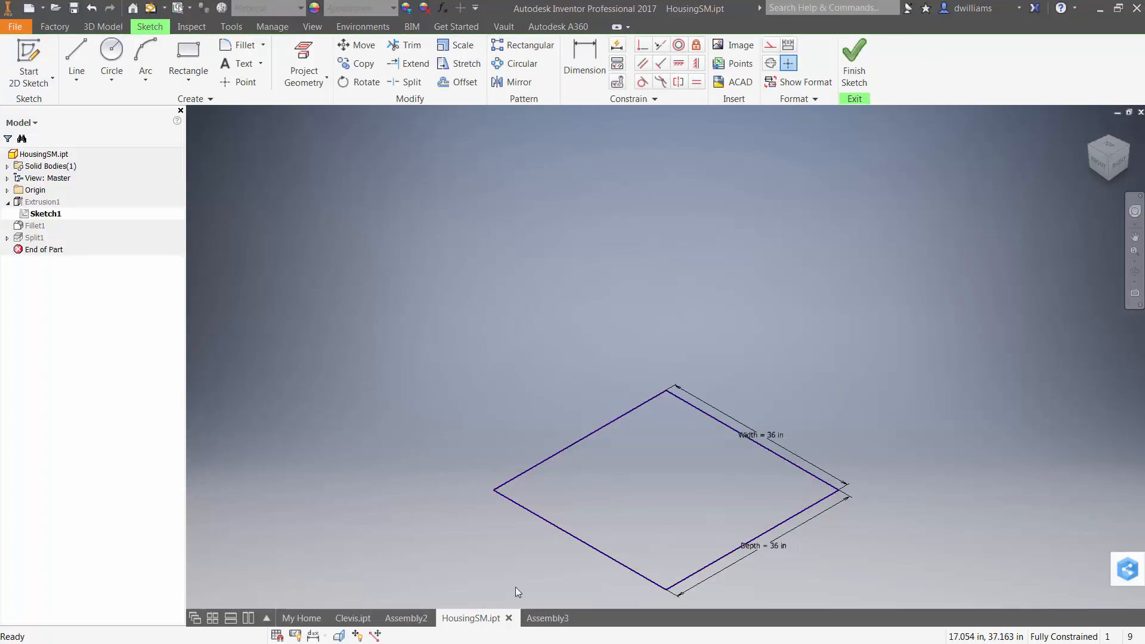
right_click(427, 411)
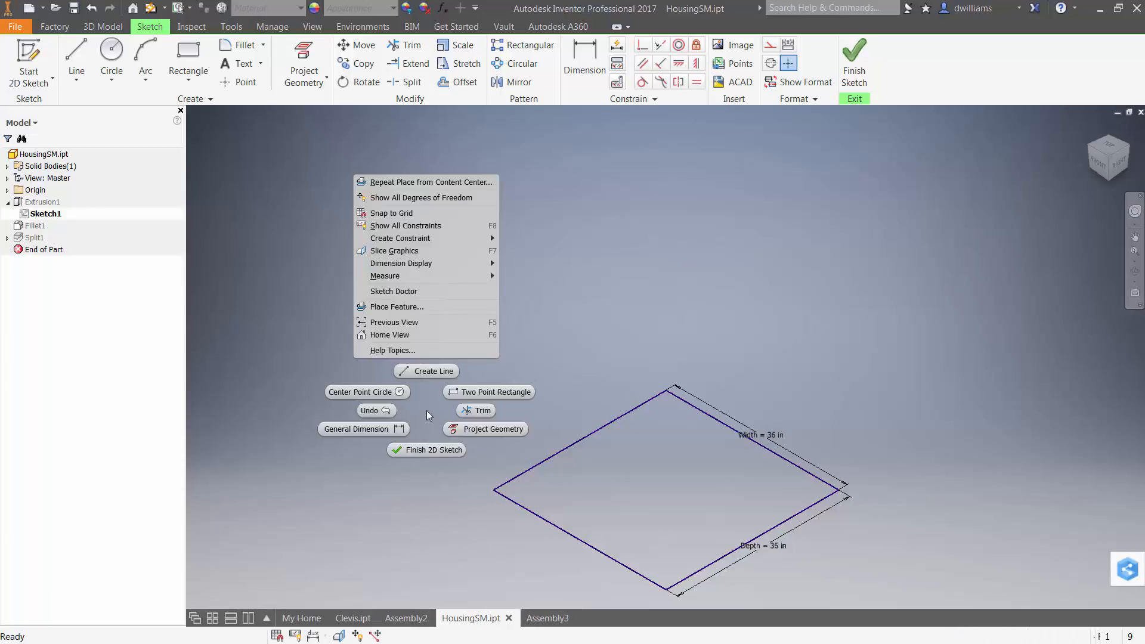
click(428, 450)
click(547, 618)
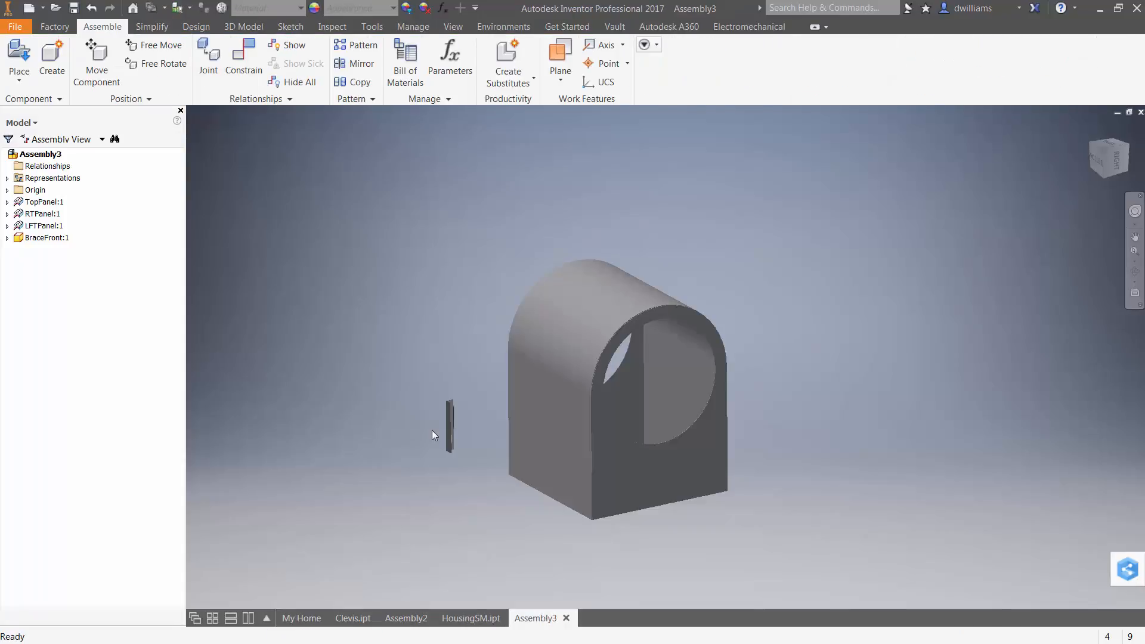
Step: Edit the BraceFront angle in place within the assembly and display its full parameter list
double_click(448, 438)
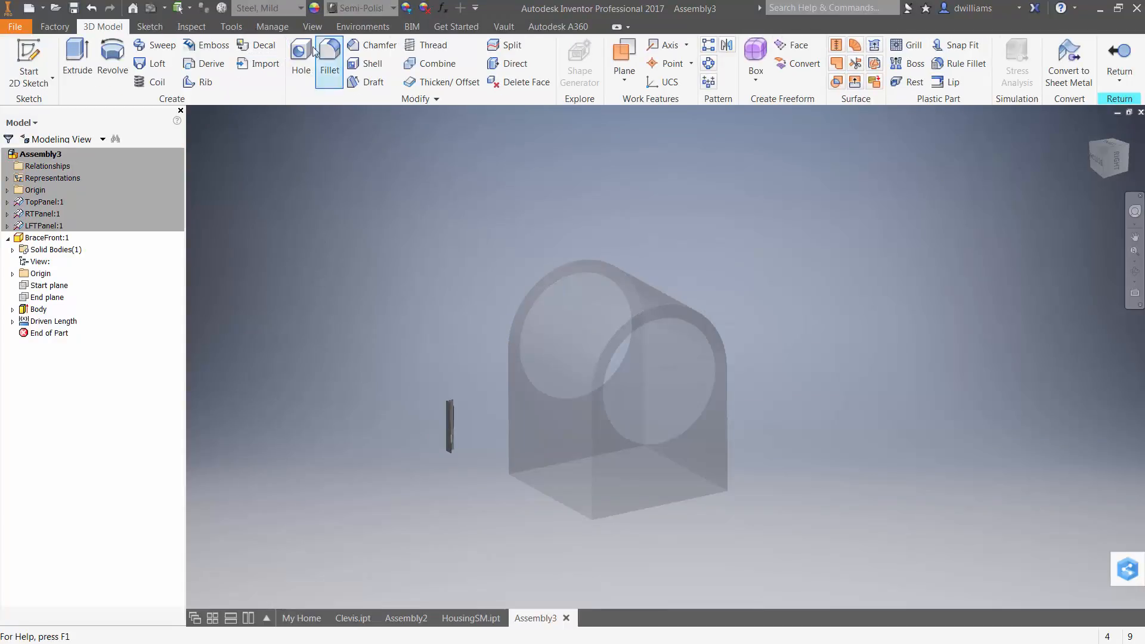
click(264, 27)
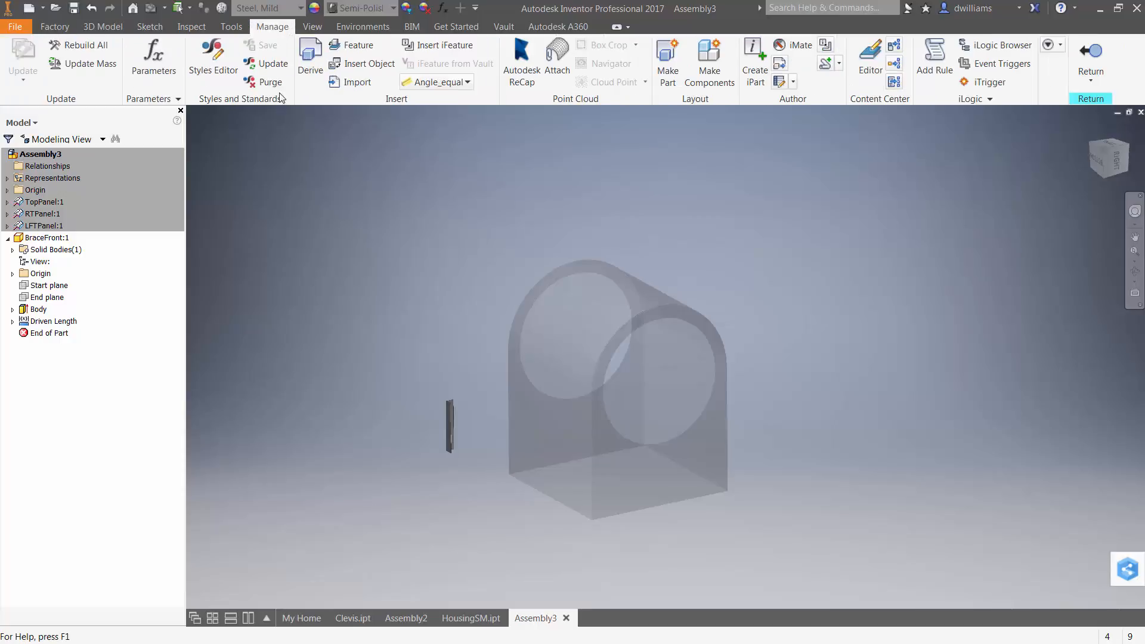
click(154, 59)
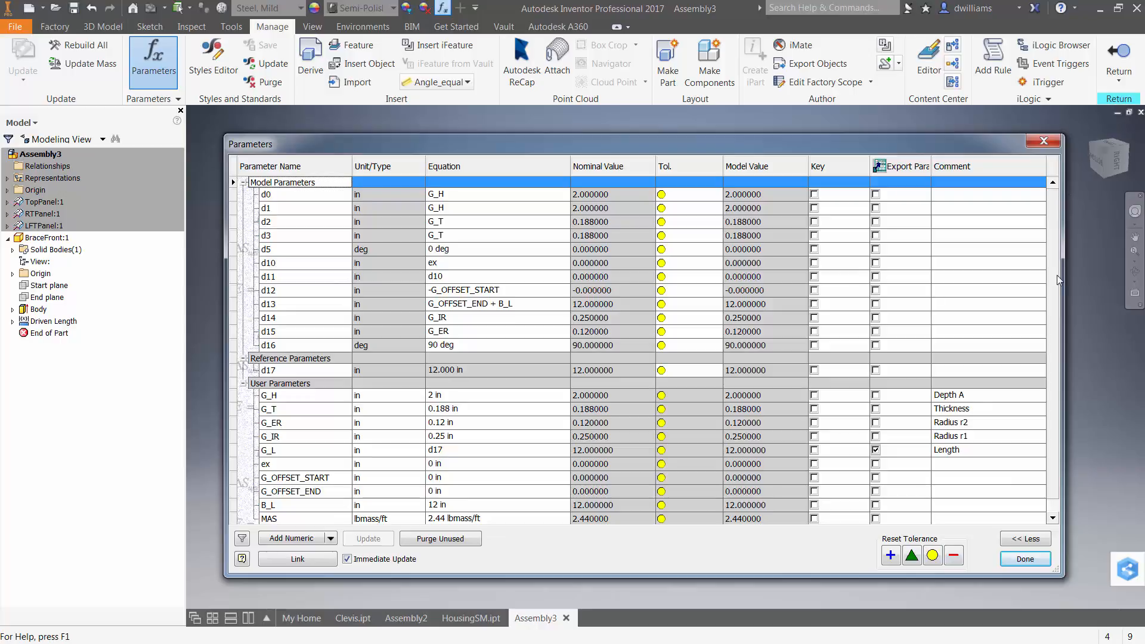
scroll(1057, 303, down, 1)
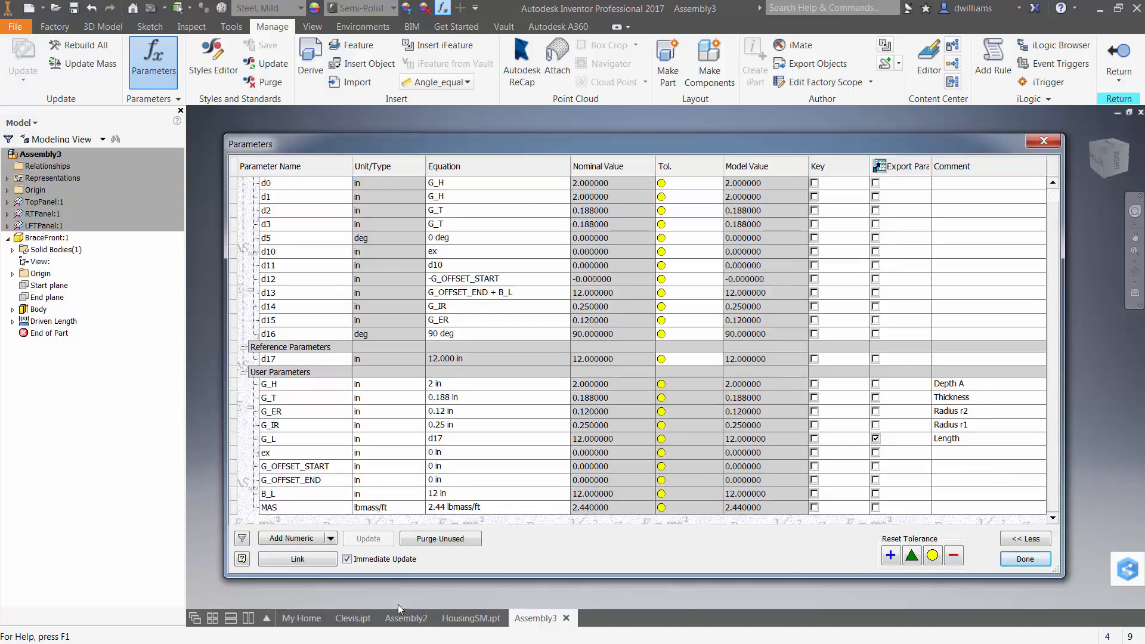
Step: Link only the Width model parameter from HousingSM.ipt into the BraceFront parameters
click(306, 554)
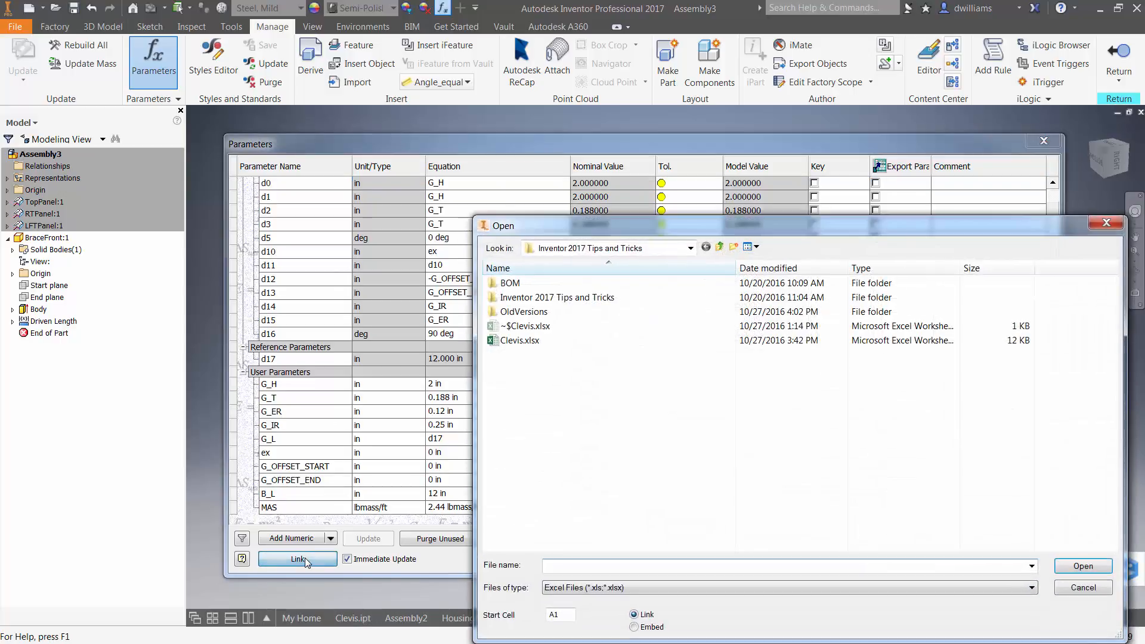
click(729, 591)
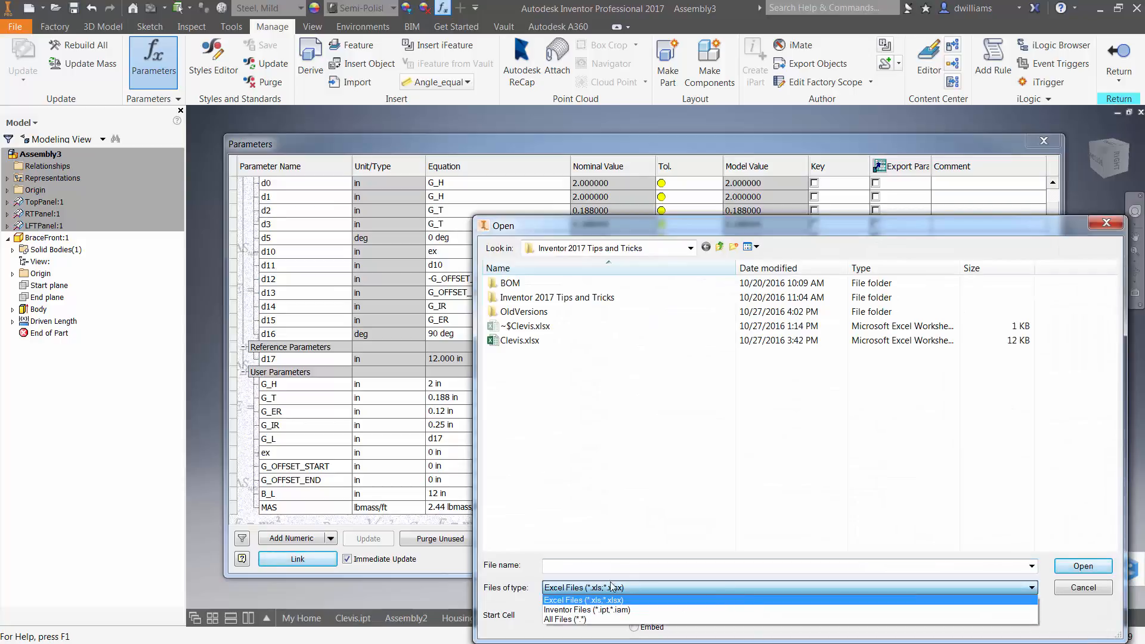
click(602, 614)
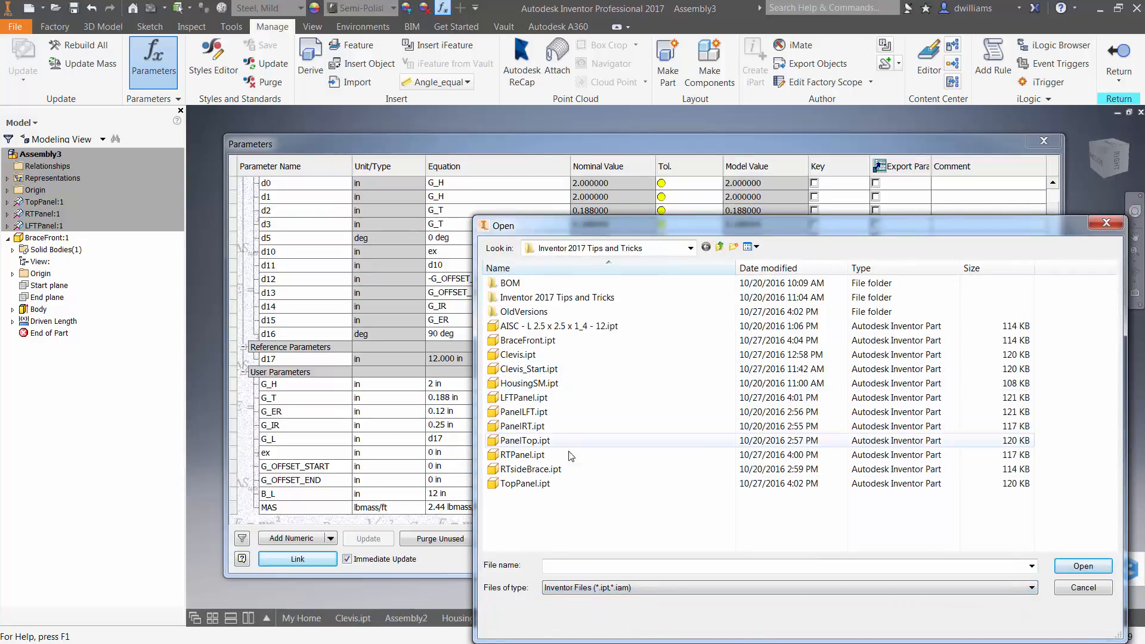
click(537, 384)
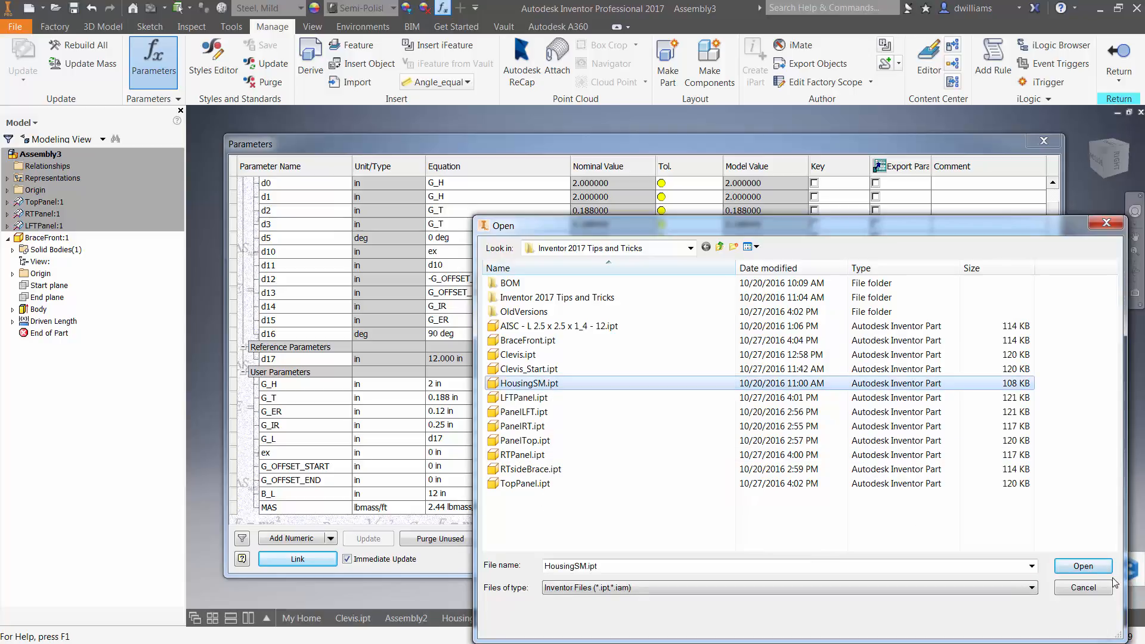
click(1076, 567)
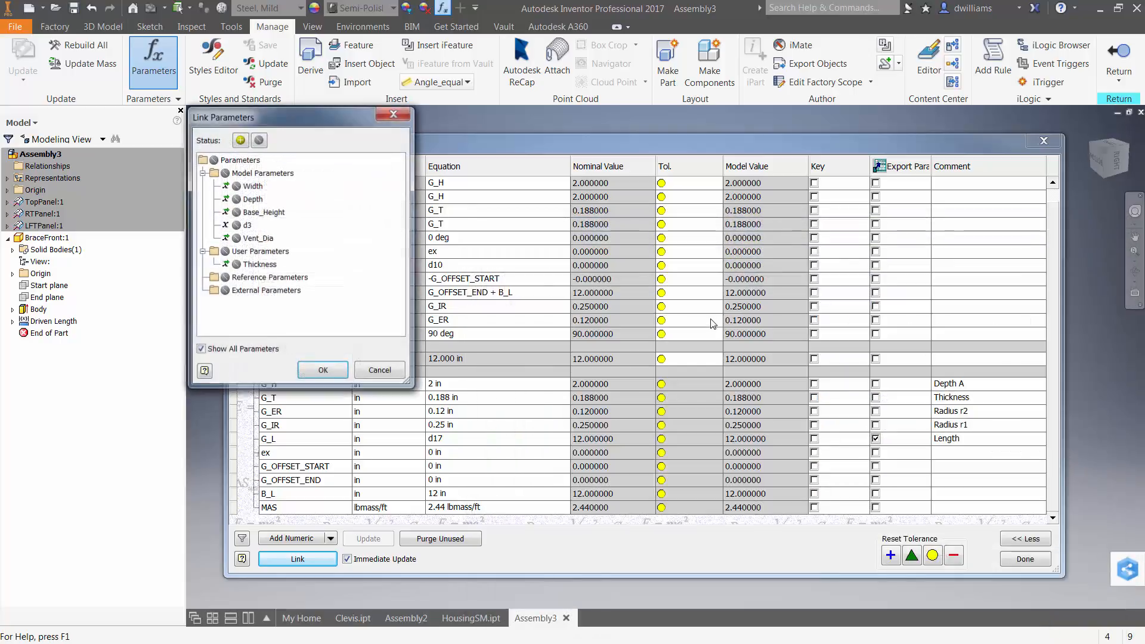
click(242, 279)
click(244, 266)
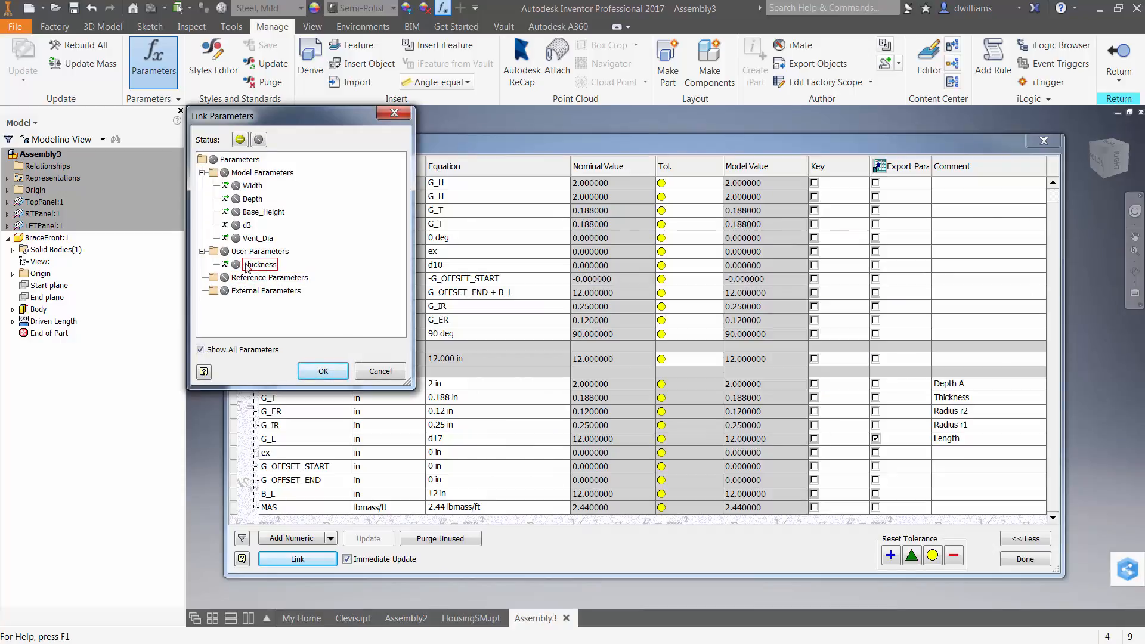
click(236, 265)
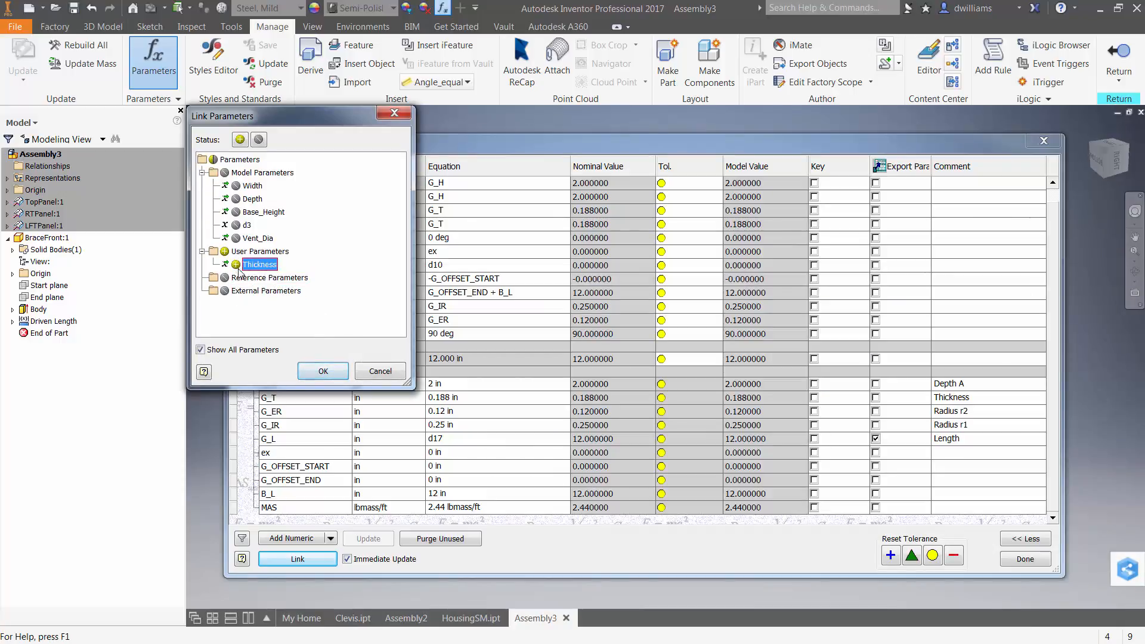
click(236, 265)
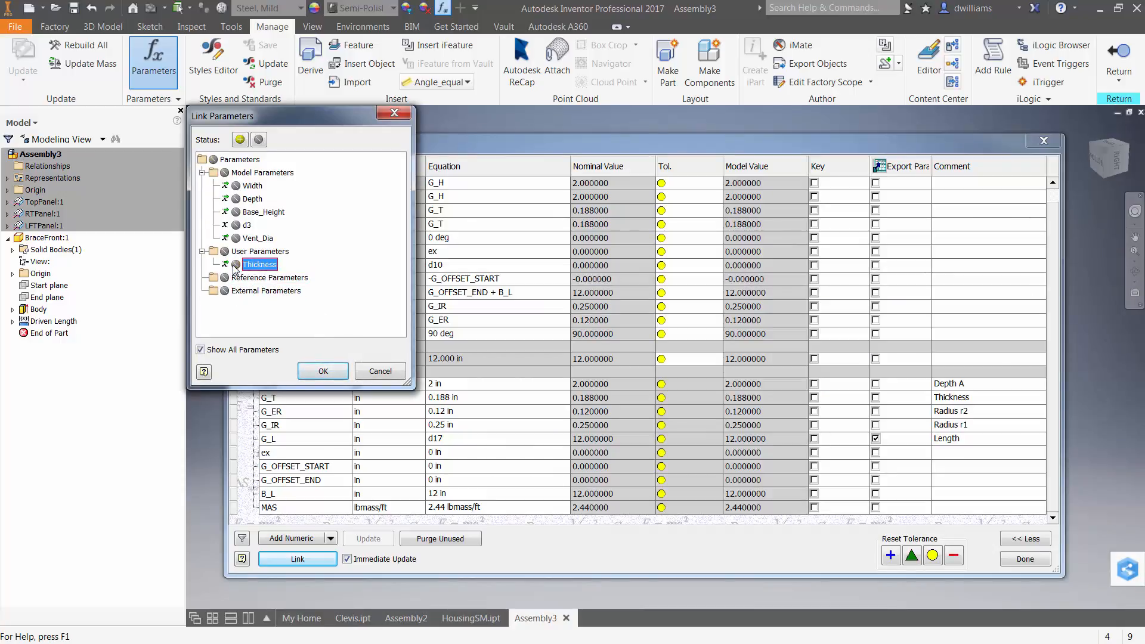
click(236, 186)
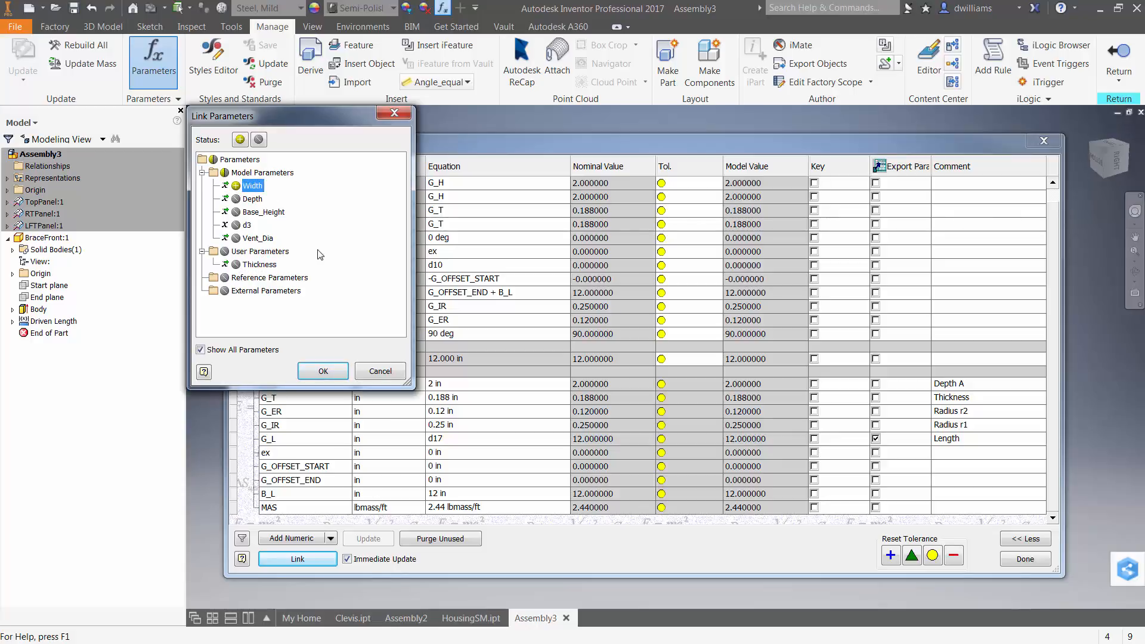
click(325, 371)
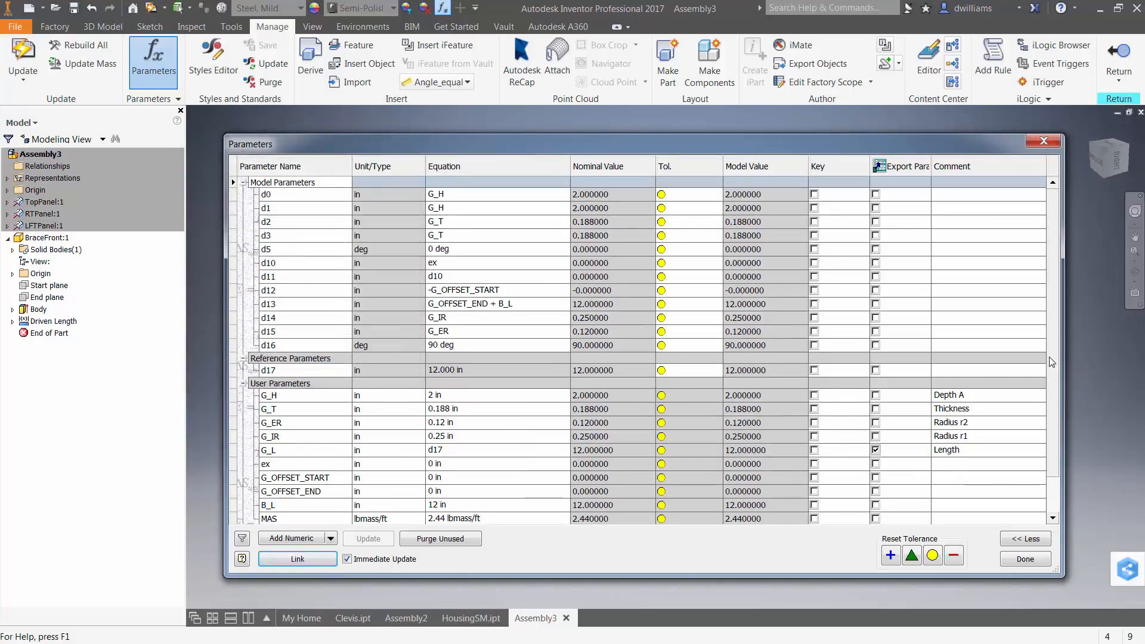
Step: Set the equation of the brace's B_L length parameter to the linked Width parameter
scroll(1052, 481, down, 1)
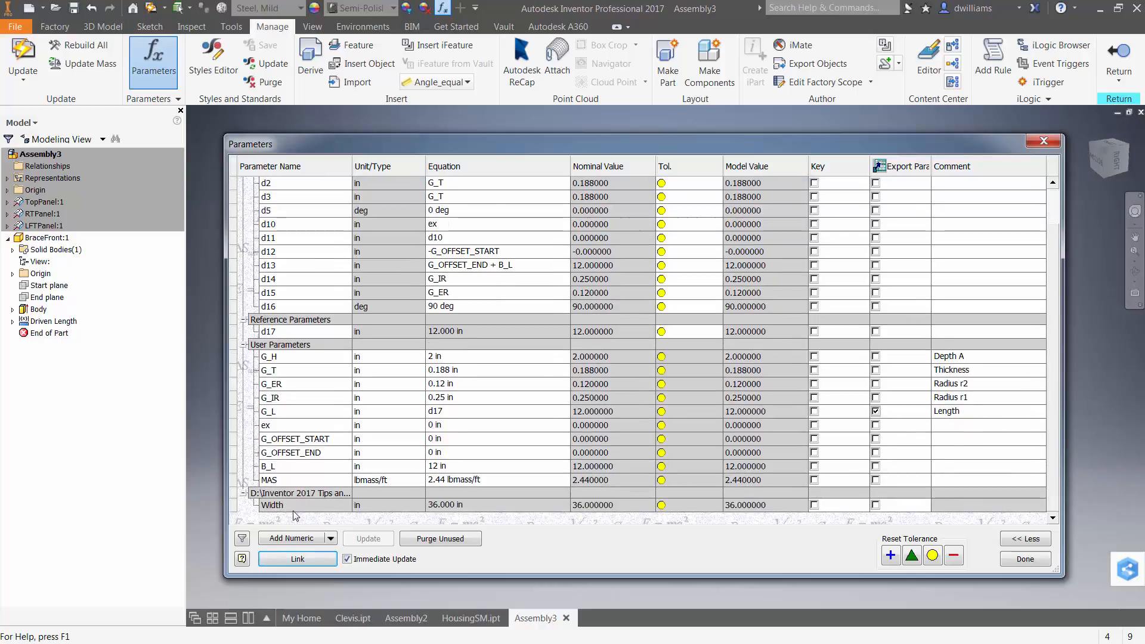
click(471, 466)
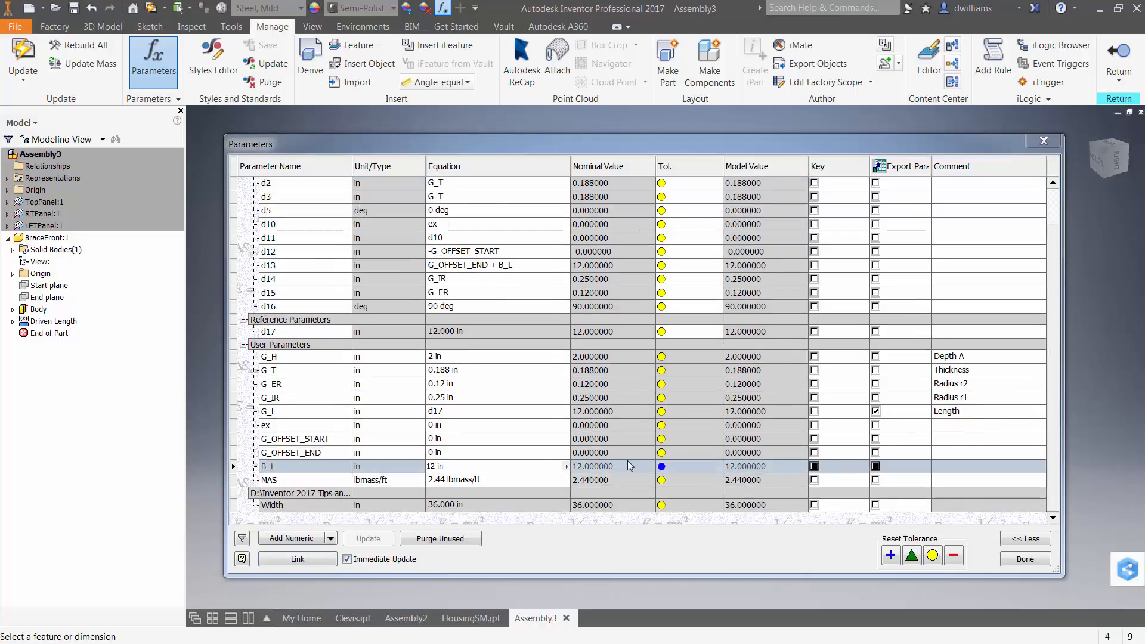
right_click(566, 468)
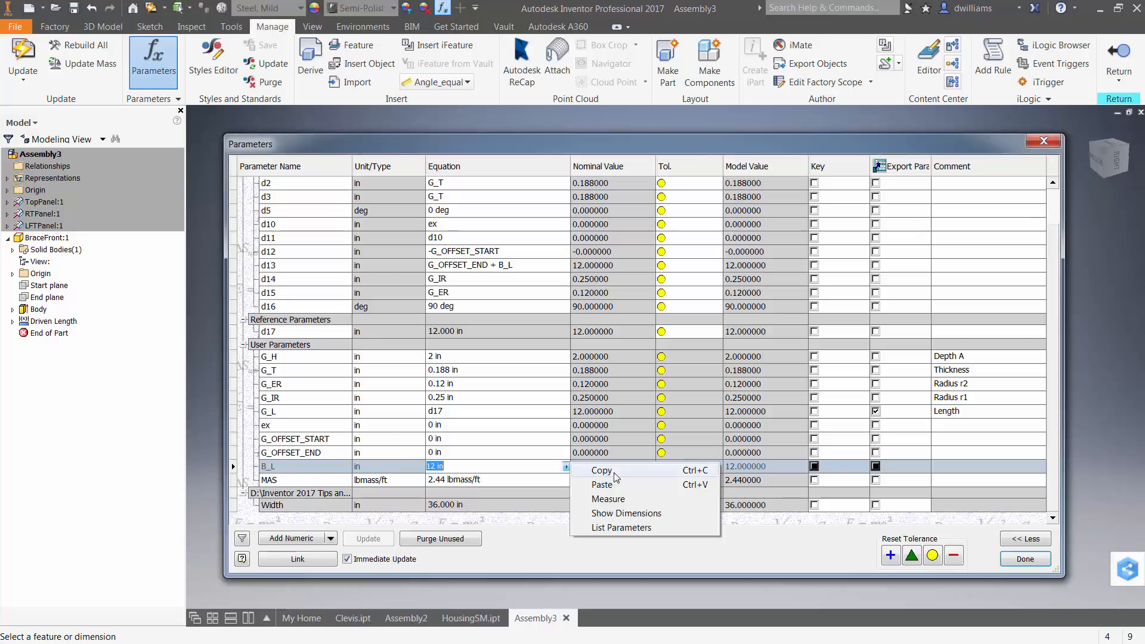
click(623, 527)
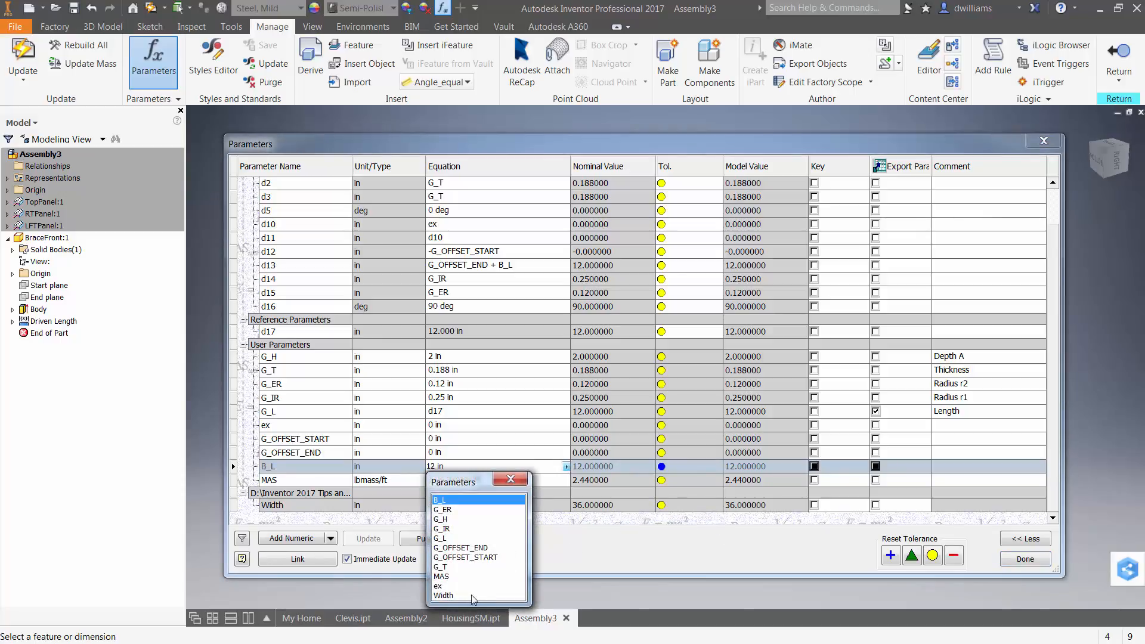
click(453, 596)
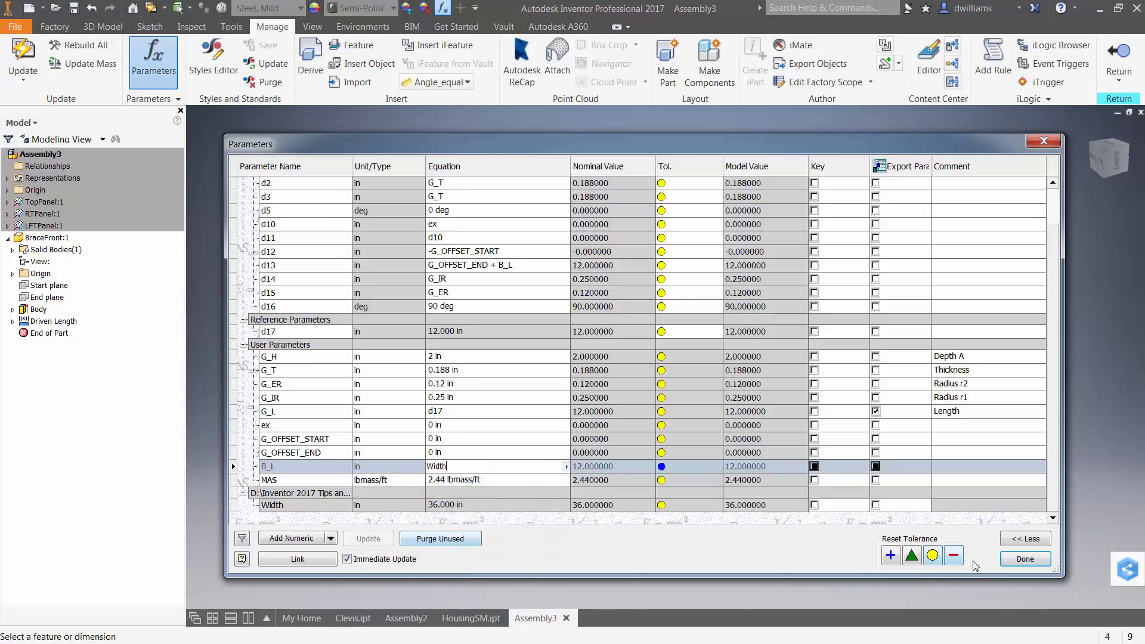
Step: Accept the BraceFront parameter changes and finish the in-place edit to return to the assembly
click(1013, 560)
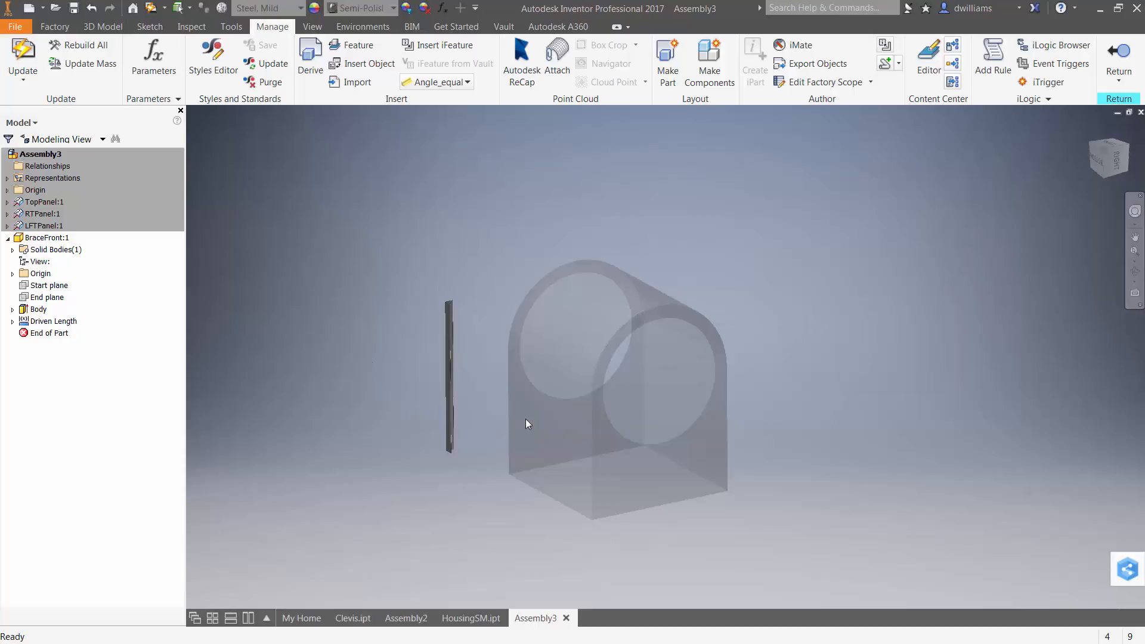
right_click(346, 191)
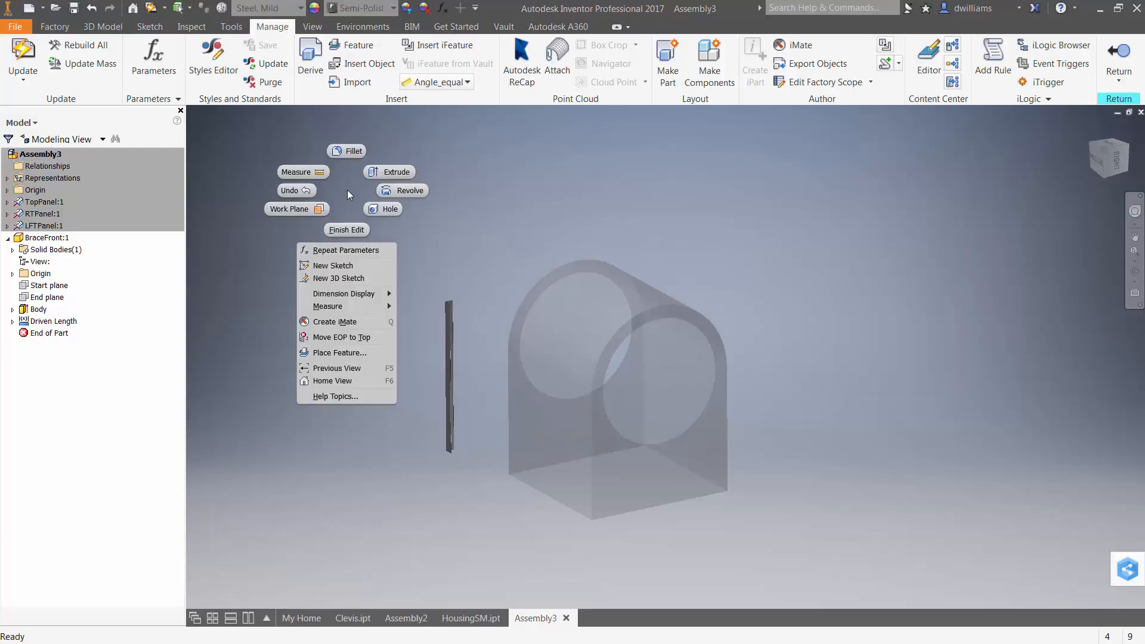
click(348, 228)
Step: Mate the angle brace's outer leg face against the flat side face of the housing's TopPanel
drag(451, 325, 500, 409)
scroll(517, 524, down, 6)
middle_drag(514, 520, 523, 465)
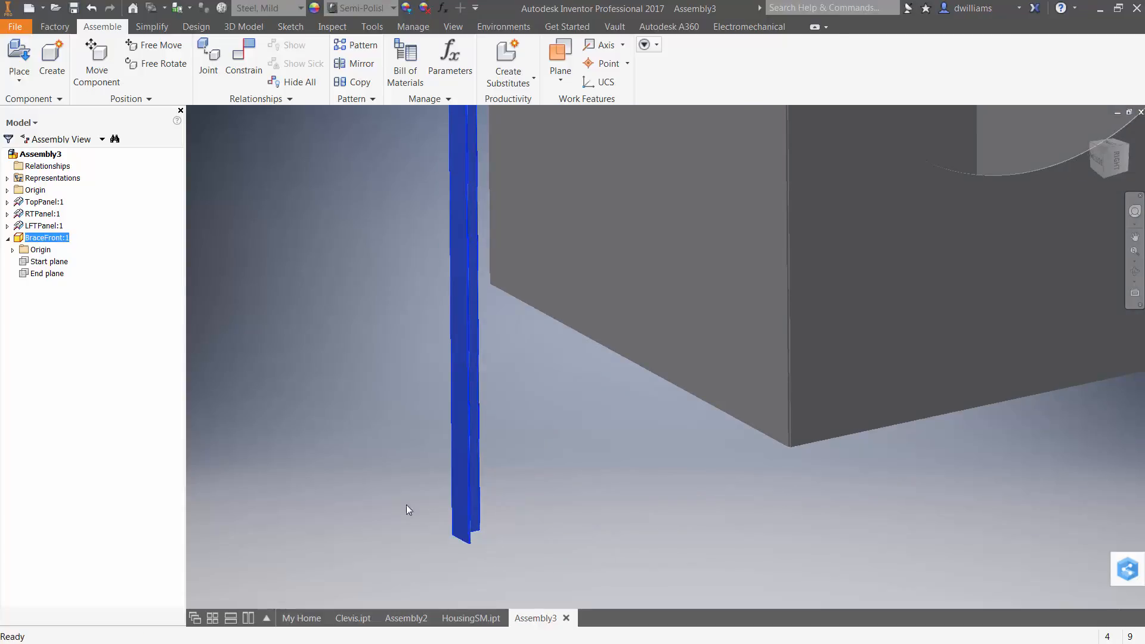
key(c)
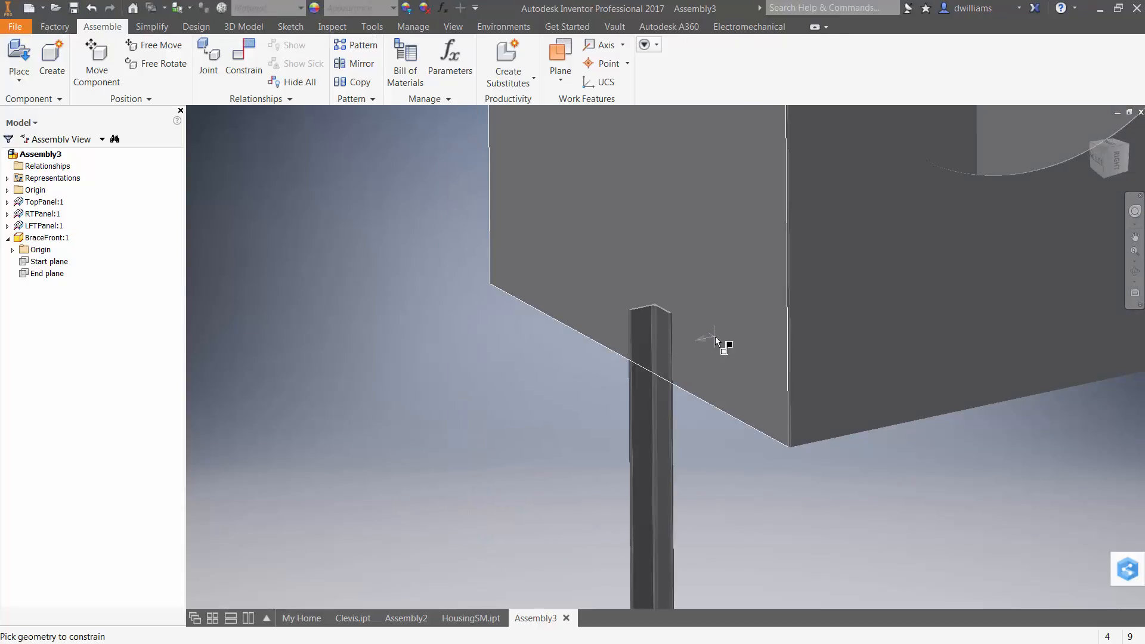
alt+drag(714, 337, 715, 338)
Step: Try to constrain the brace's upper end face to the housing
scroll(644, 316, down, 3)
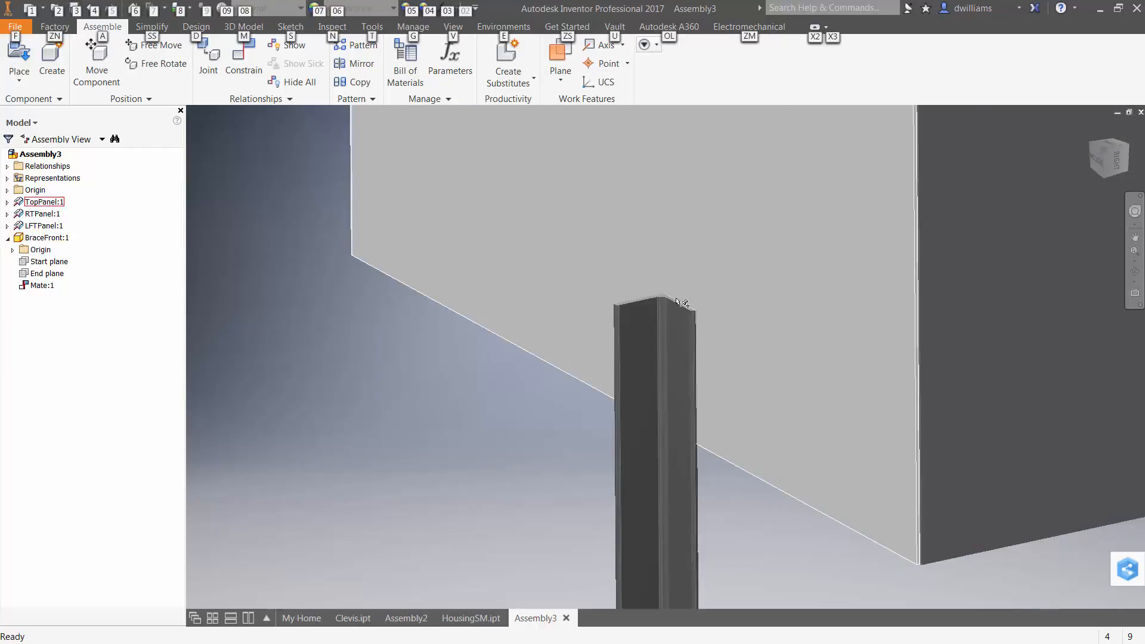
key(c)
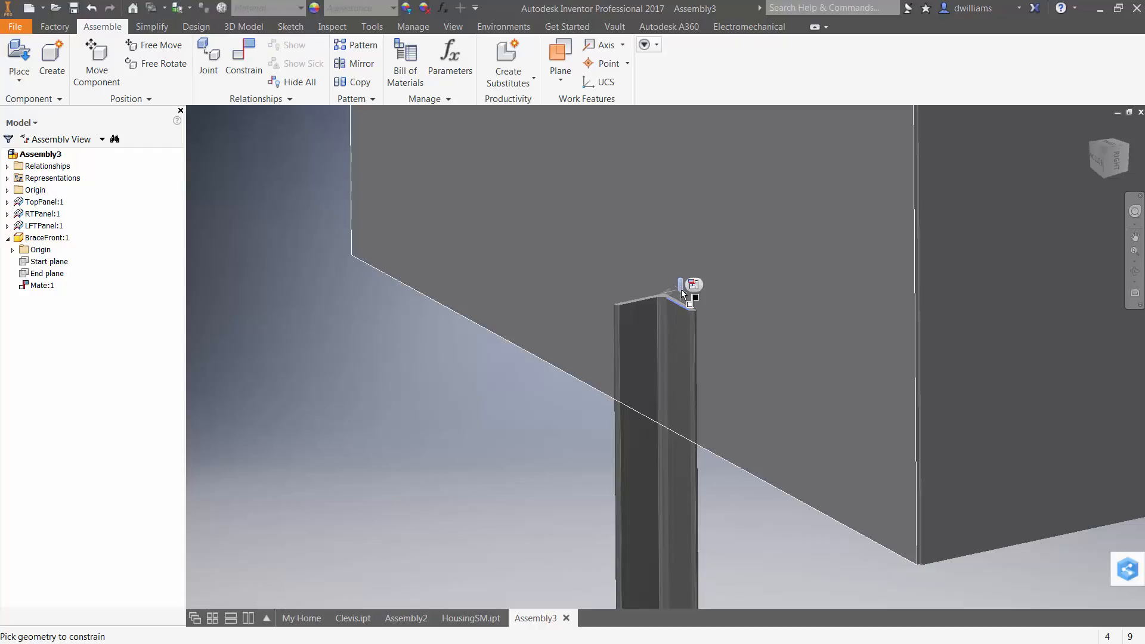
click(681, 289)
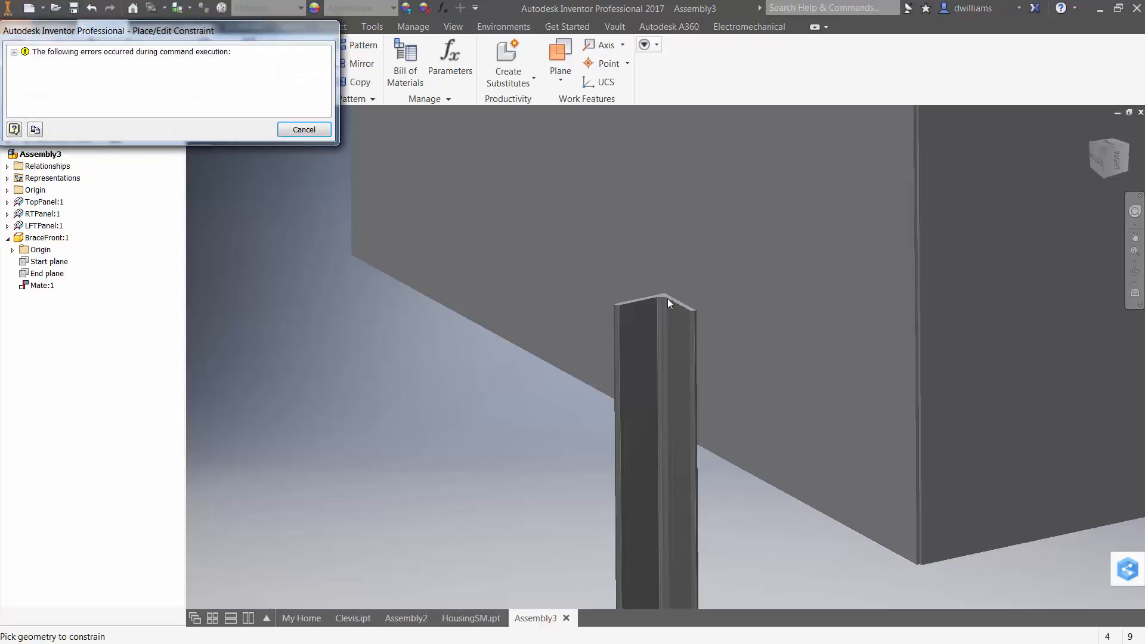
click(304, 130)
Step: Mate the brace's upper end face to the housing face that contains the vent opening
scroll(438, 283, up, 2)
scroll(434, 283, down, 3)
middle_drag(434, 283, 115, 250)
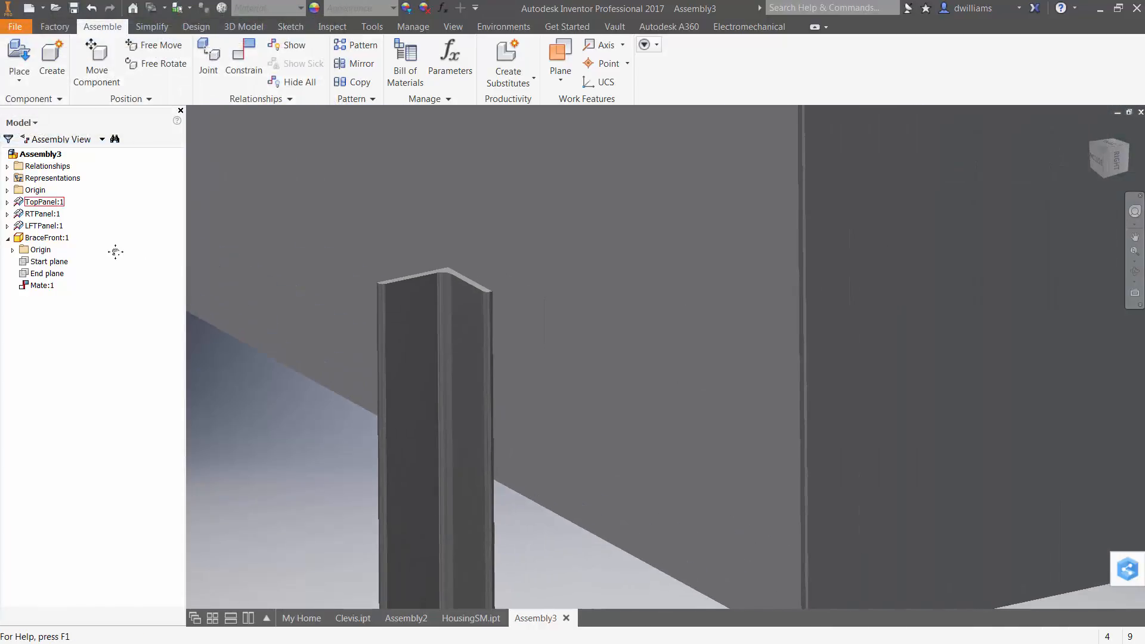
scroll(376, 275, down, 3)
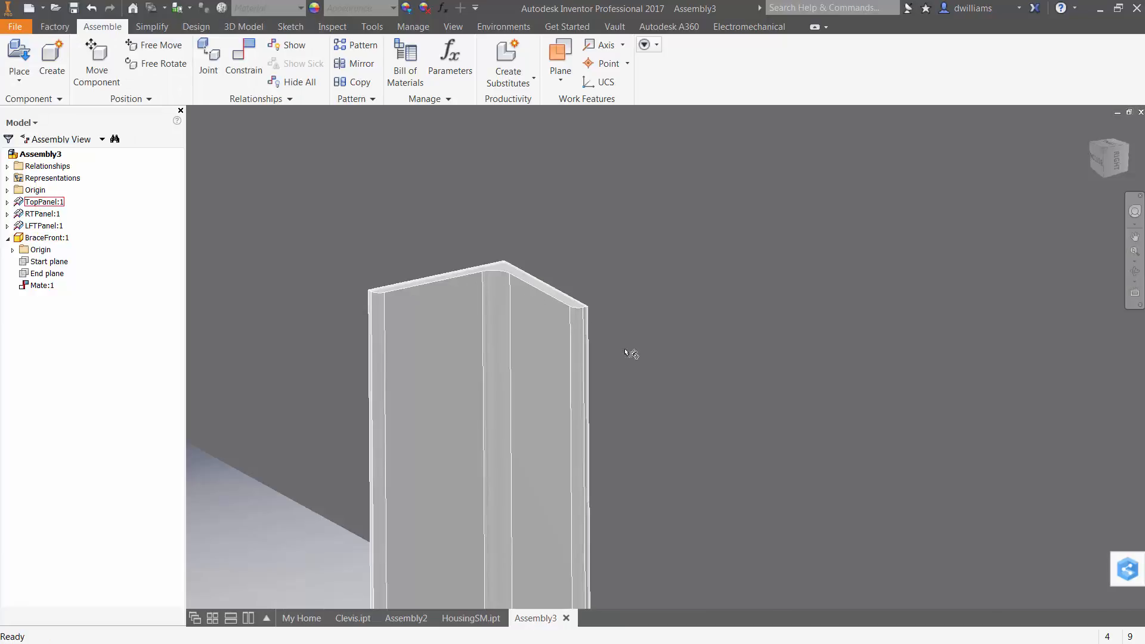
middle_drag(703, 385, 467, 332)
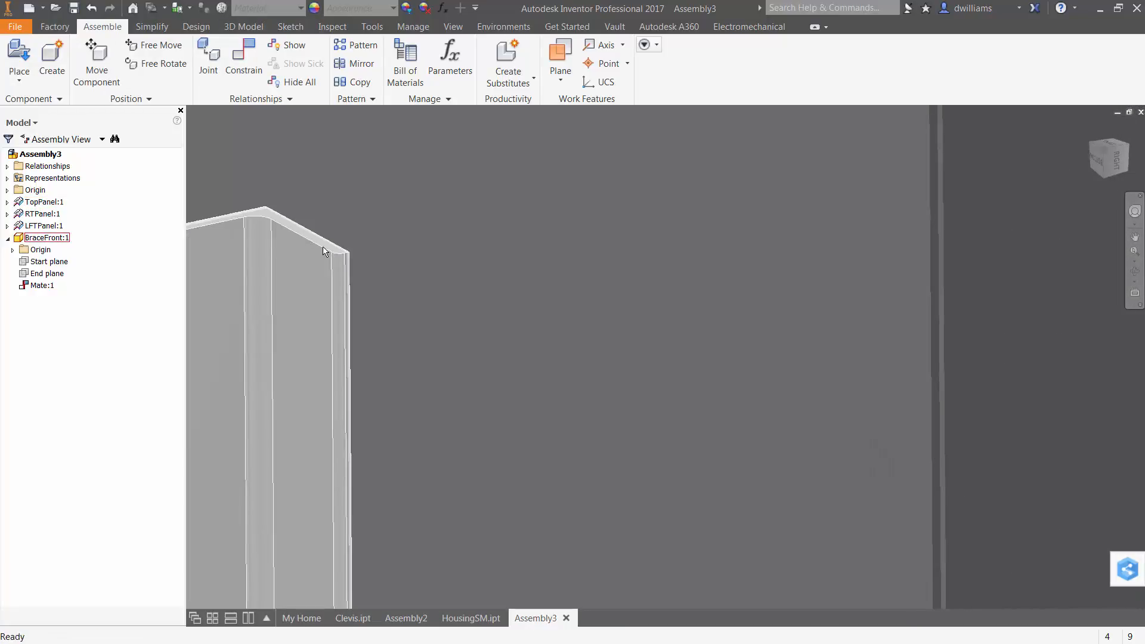
alt+drag(321, 240, 1018, 409)
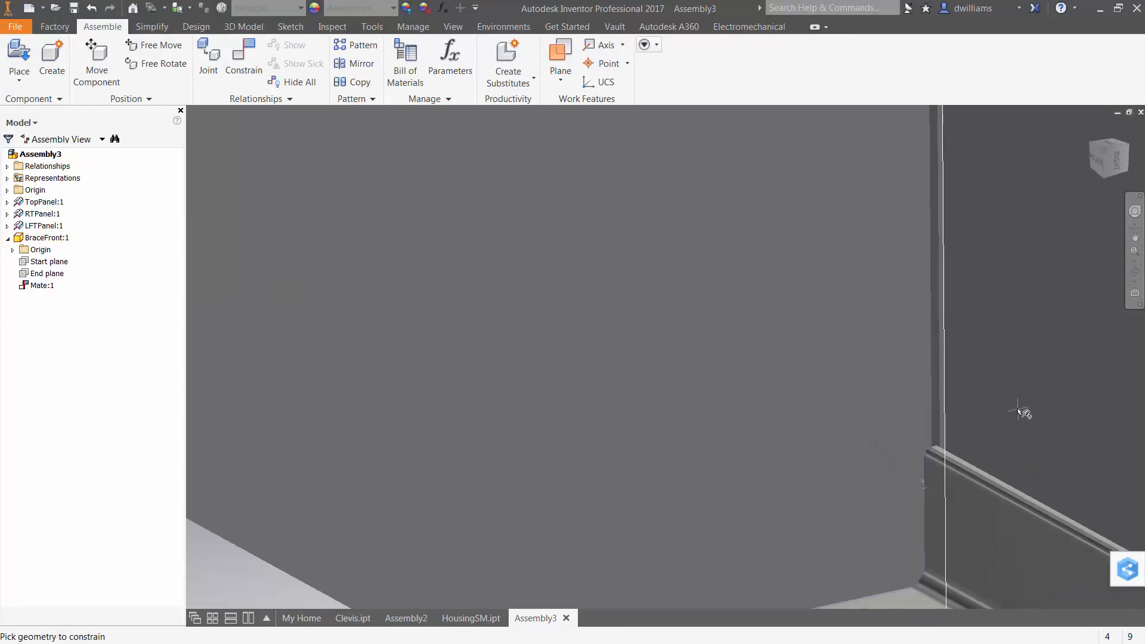
scroll(1018, 409, up, 6)
scroll(700, 416, up, 2)
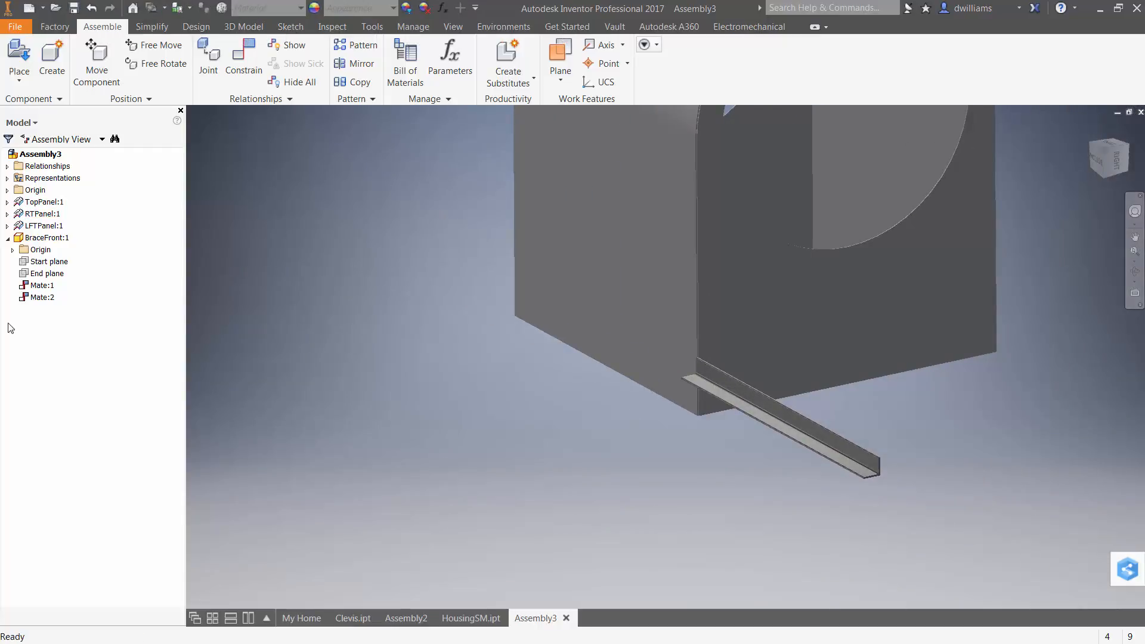
Step: Edit the brace's second mate constraint and change its solution to Flush
click(42, 297)
right_click(46, 301)
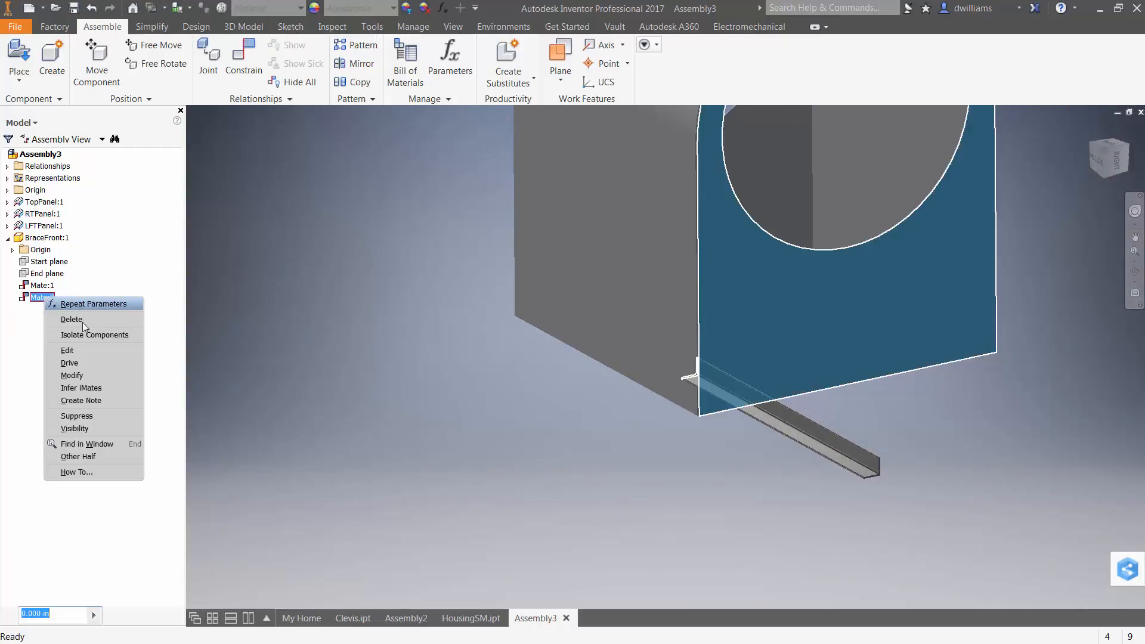
click(78, 355)
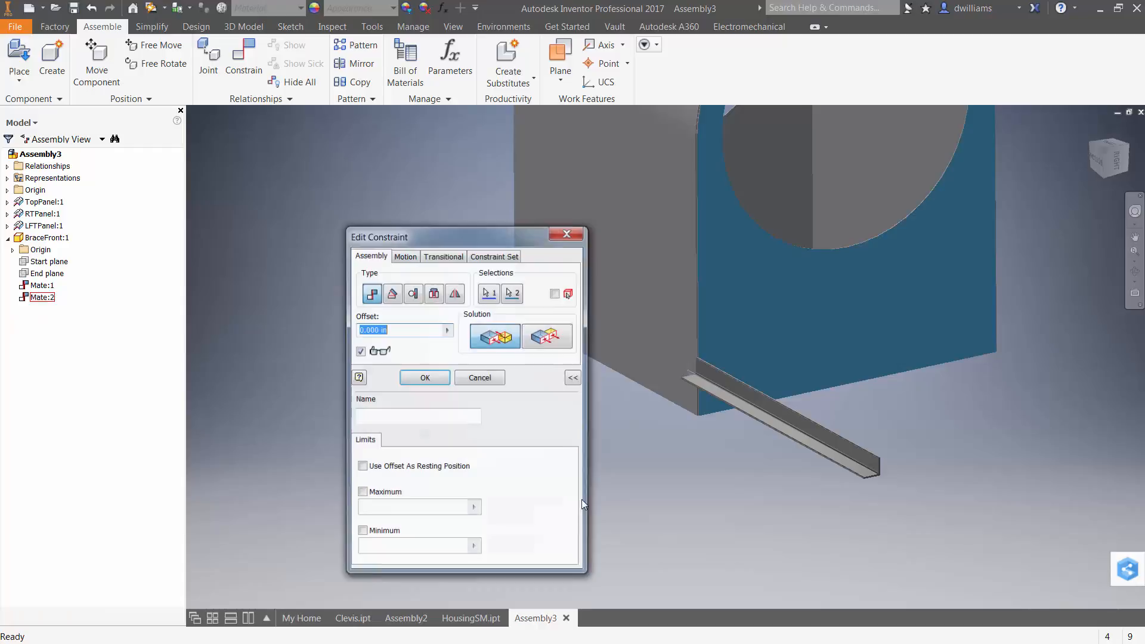
click(556, 344)
click(425, 378)
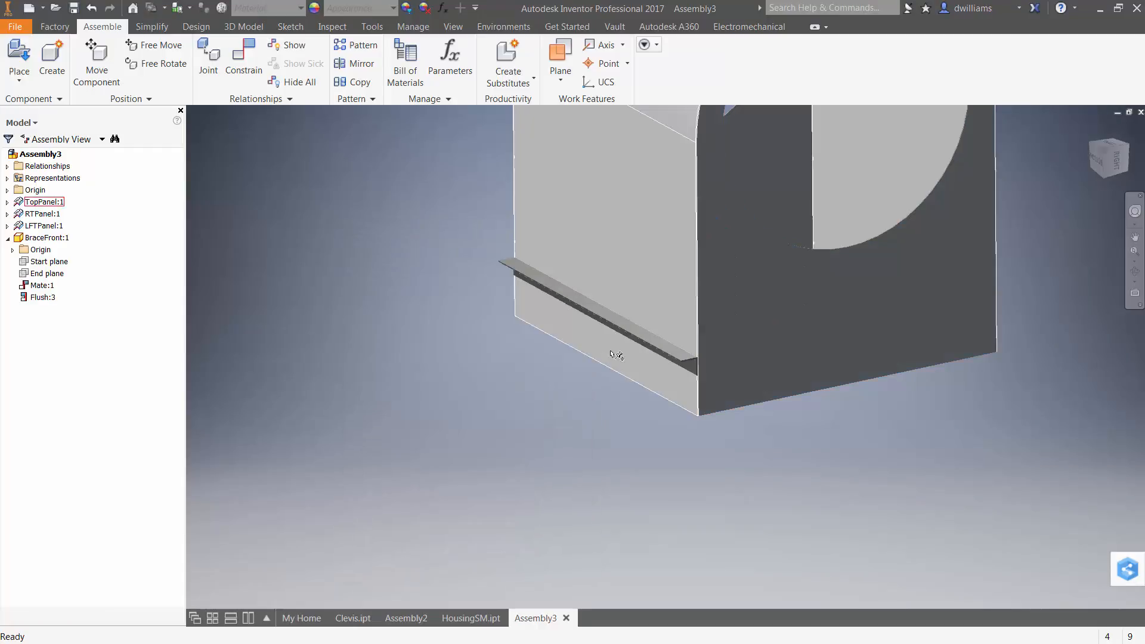
Step: Slide the brace higher up the flat side of the housing
drag(637, 306, 644, 200)
scroll(435, 231, down, 4)
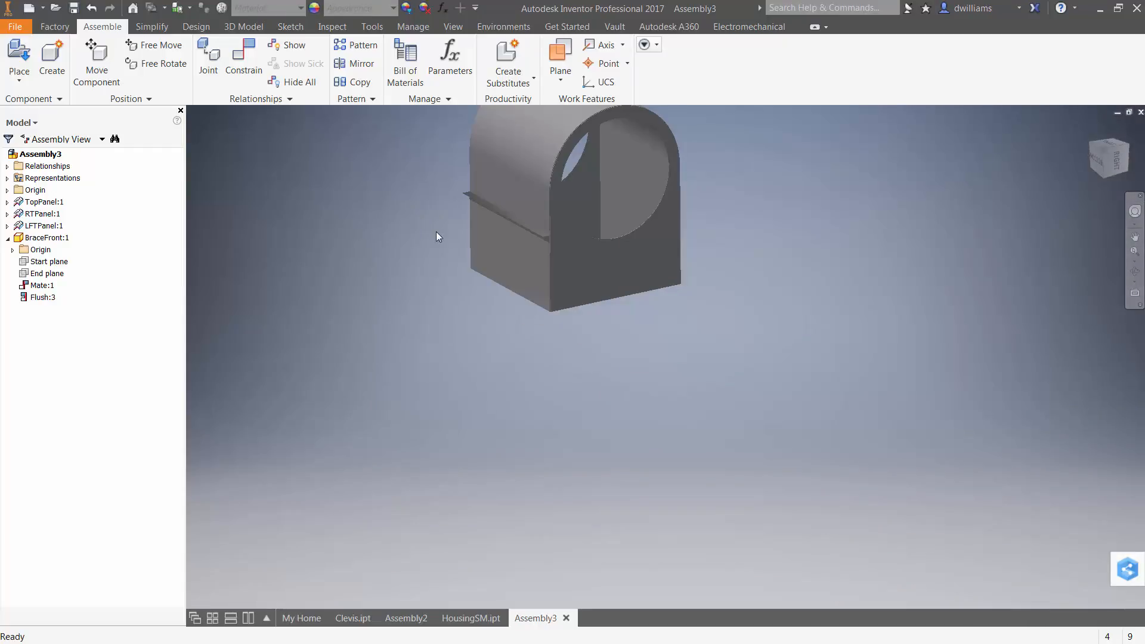
middle_drag(498, 300, 557, 348)
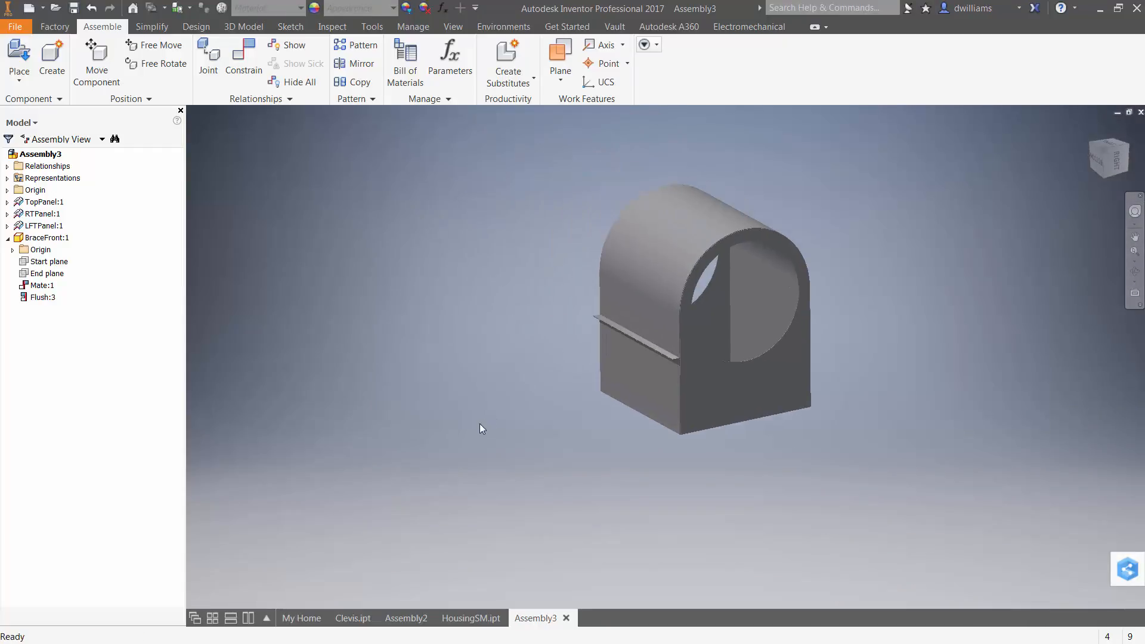
Step: Set the Width model parameter in HousingSM.ipt to 48 in
click(469, 616)
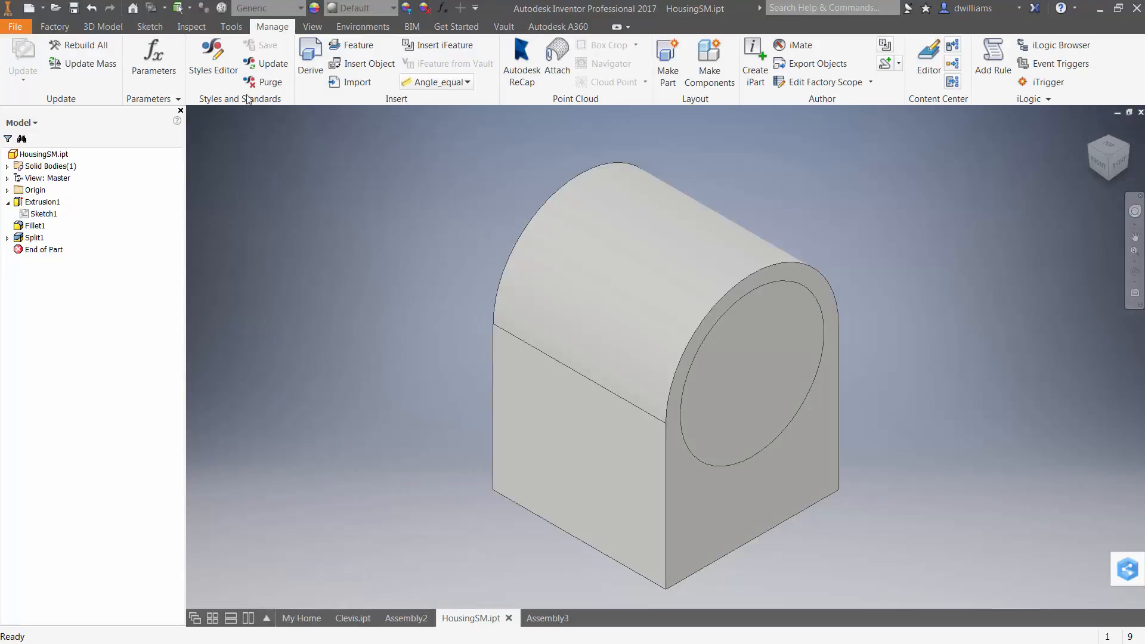
click(156, 59)
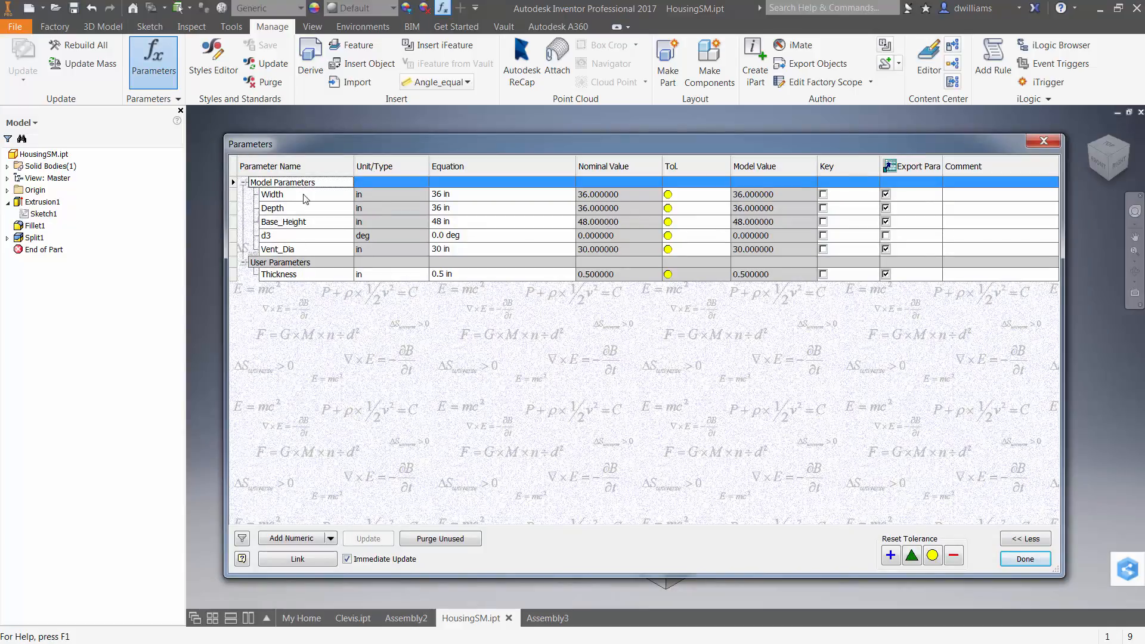
double_click(484, 199)
drag(403, 195, 346, 191)
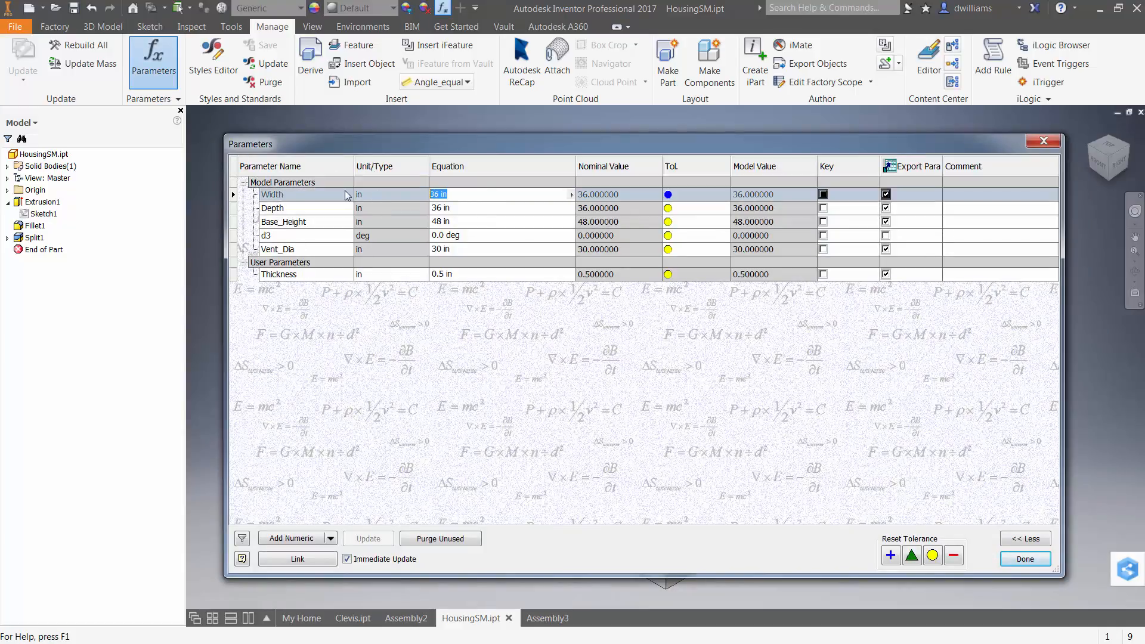
text(48)
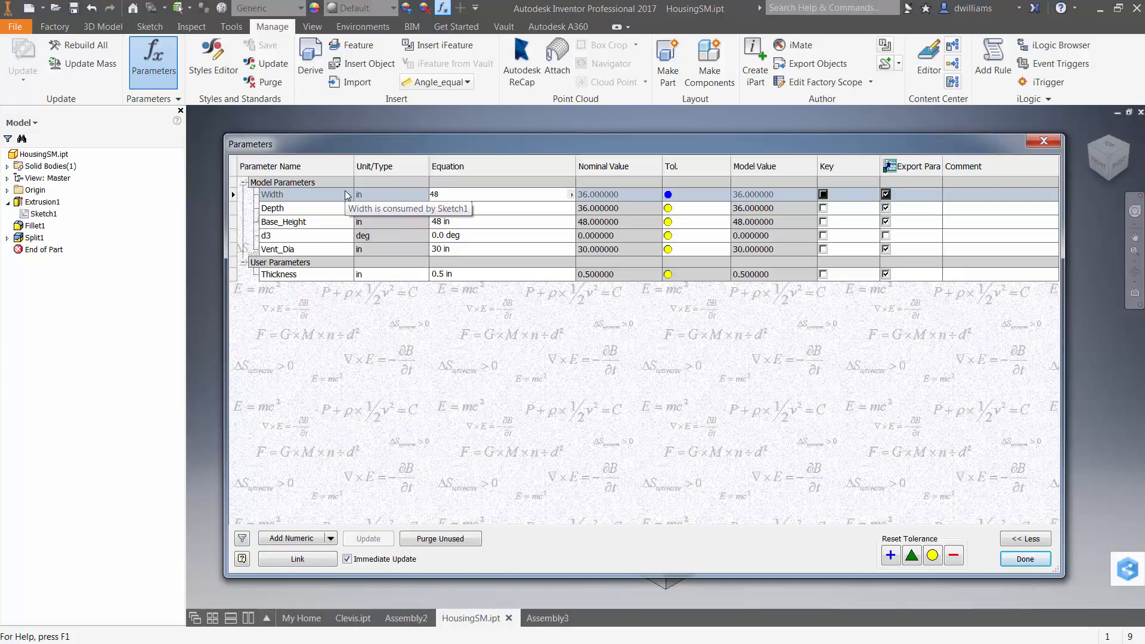
Step: Set Base_Height to 72 in and Vent_Dia to 20 in, and apply the parameter changes
click(474, 222)
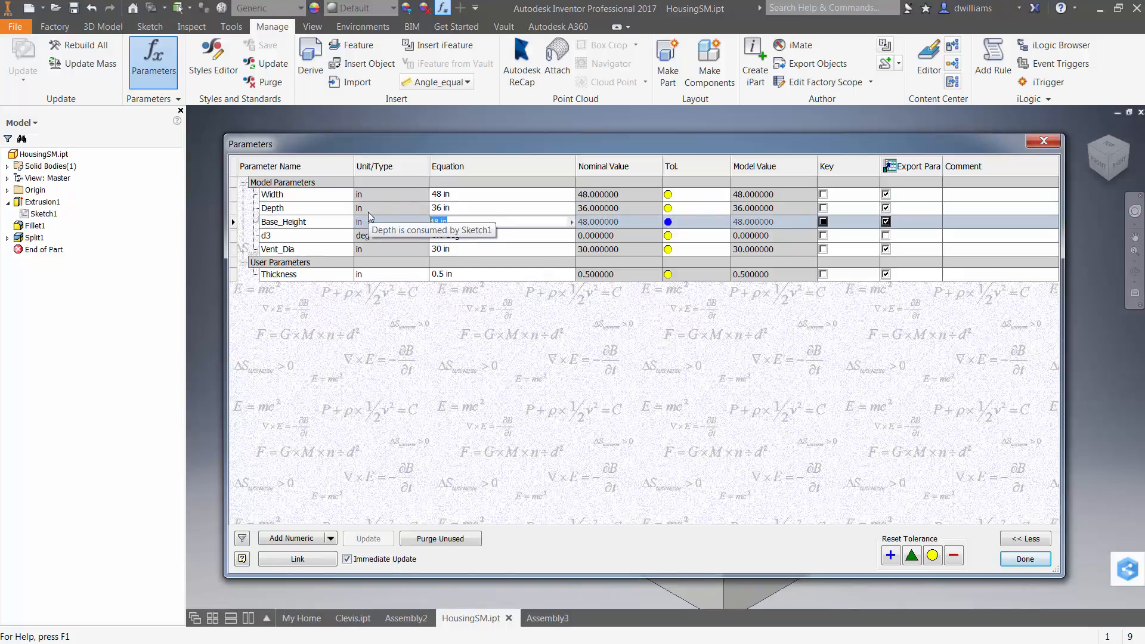
text(72)
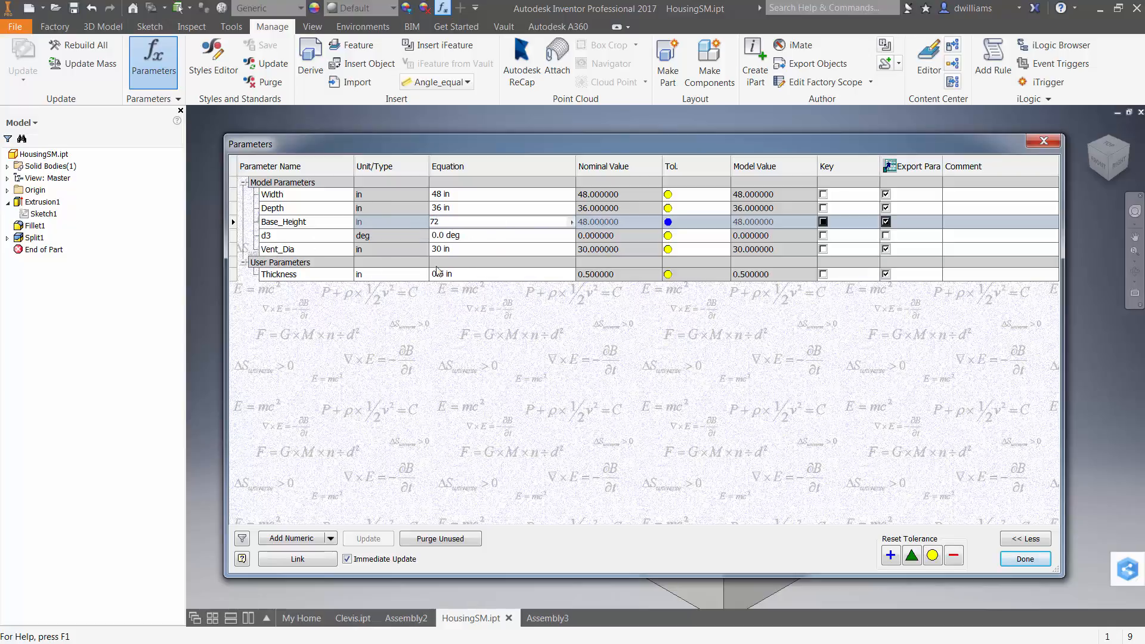
click(466, 250)
text(20)
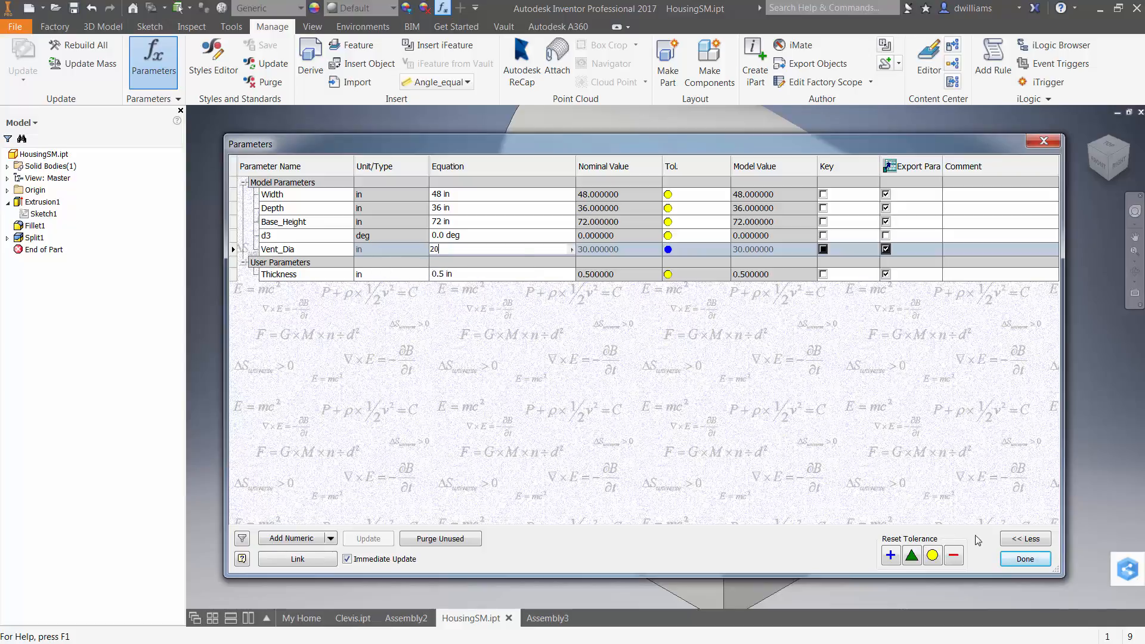
click(1025, 558)
scroll(868, 439, down, 3)
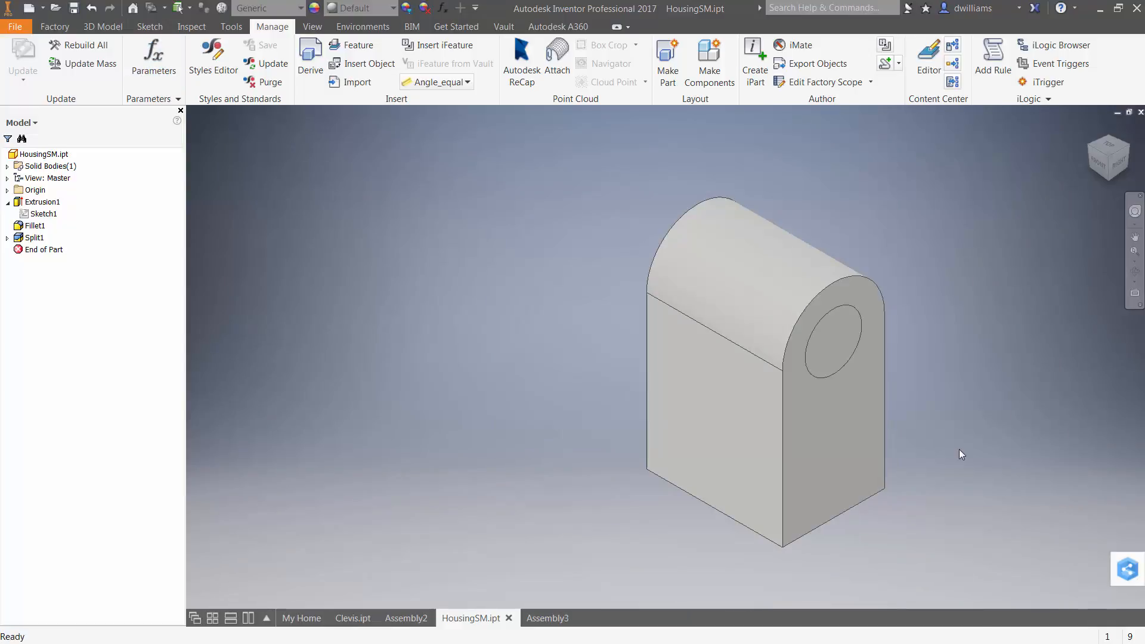
middle_drag(959, 449, 843, 441)
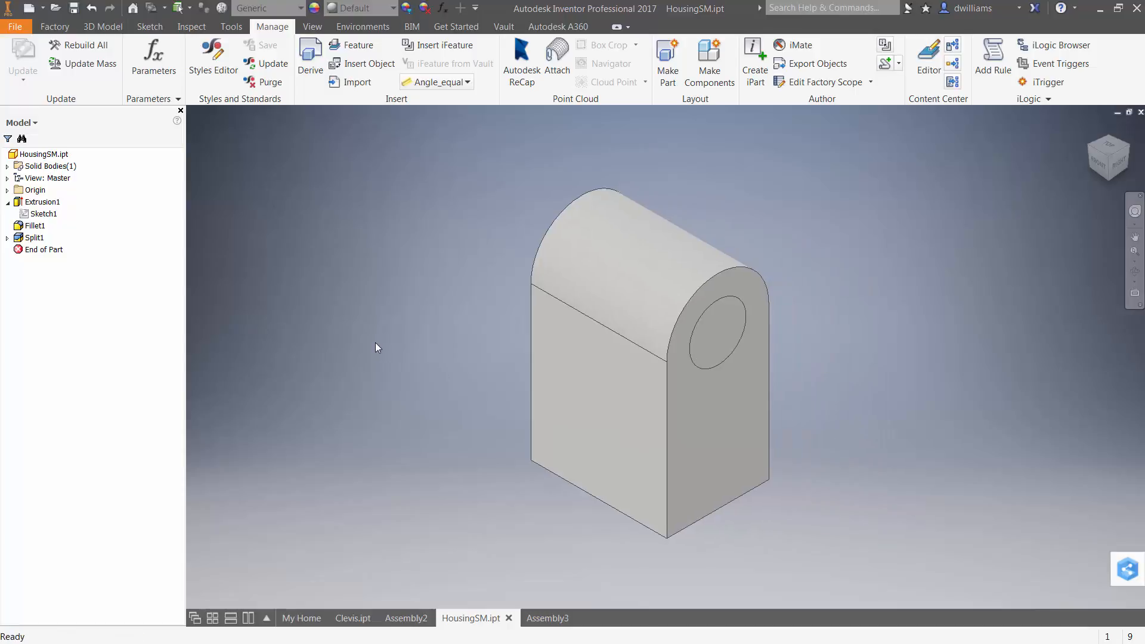
Step: Return to Assembly3 and update it with the new housing dimensions
click(552, 619)
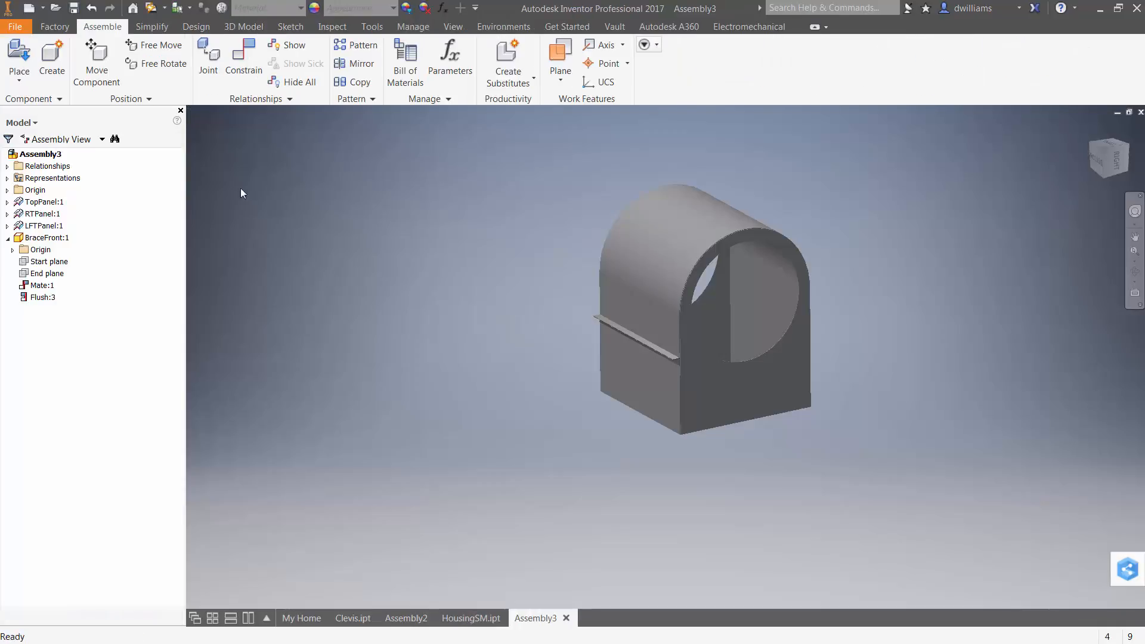
click(150, 11)
middle_drag(395, 306, 356, 373)
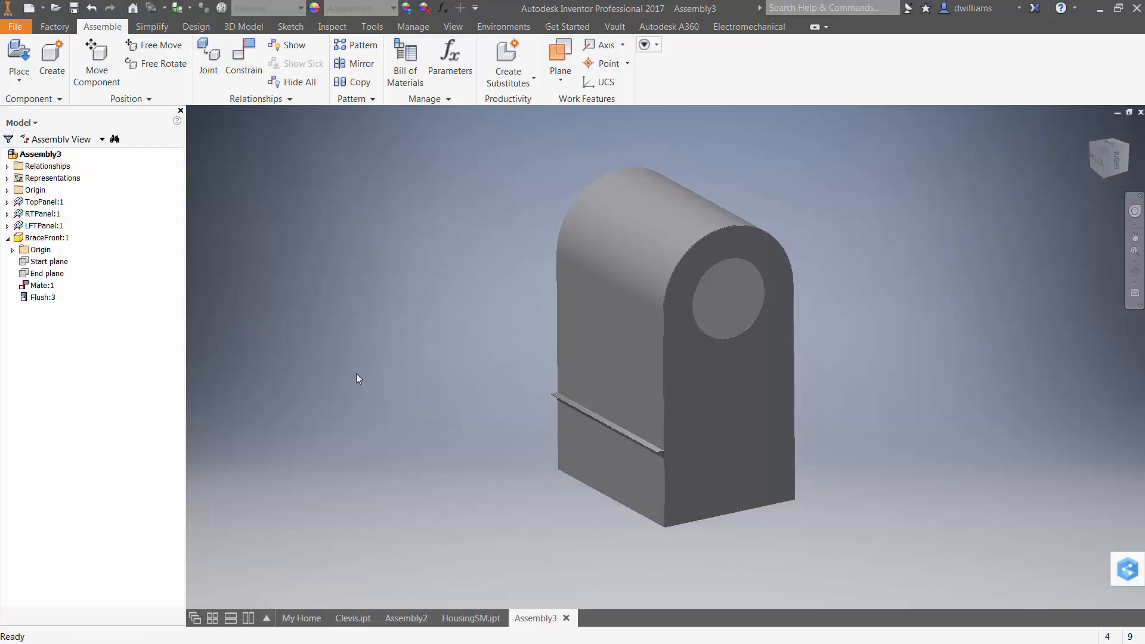